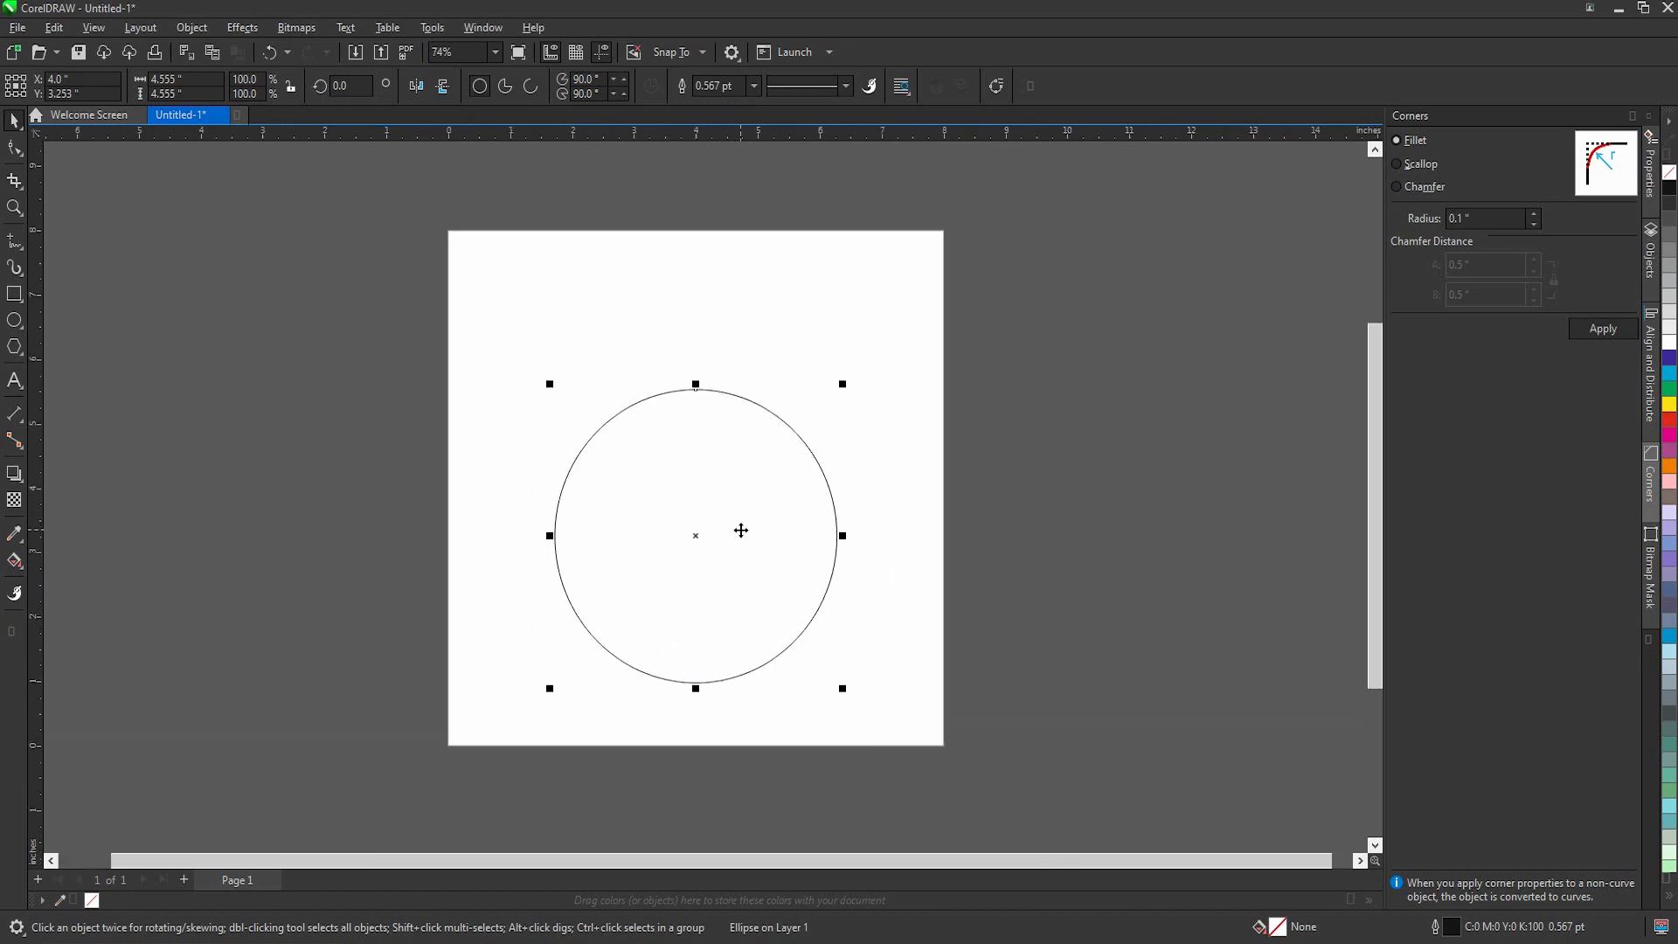
Step: Duplicate the large circle and scale the copy to about 2.095 in, centred over the large circle's upper edge as the head
{"action": "left_click_drag", "start_coordinate": [792, 462], "coordinate": [793, 381]}
{"action": "right_click", "coordinate": [793, 382]}
{"action": "left_click_drag", "start_coordinate": [857, 299], "coordinate": [797, 348]}
{"action": "left_click_drag", "start_coordinate": [723, 423], "coordinate": [731, 399]}
{"action": "left_click_drag", "start_coordinate": [797, 326], "coordinate": [722, 339]}
{"action": "scroll", "coordinate": [723, 387], "scroll_direction": "up", "scroll_amount": 3}
{"action": "scroll", "coordinate": [429, 441], "scroll_direction": "down", "scroll_amount": 3}
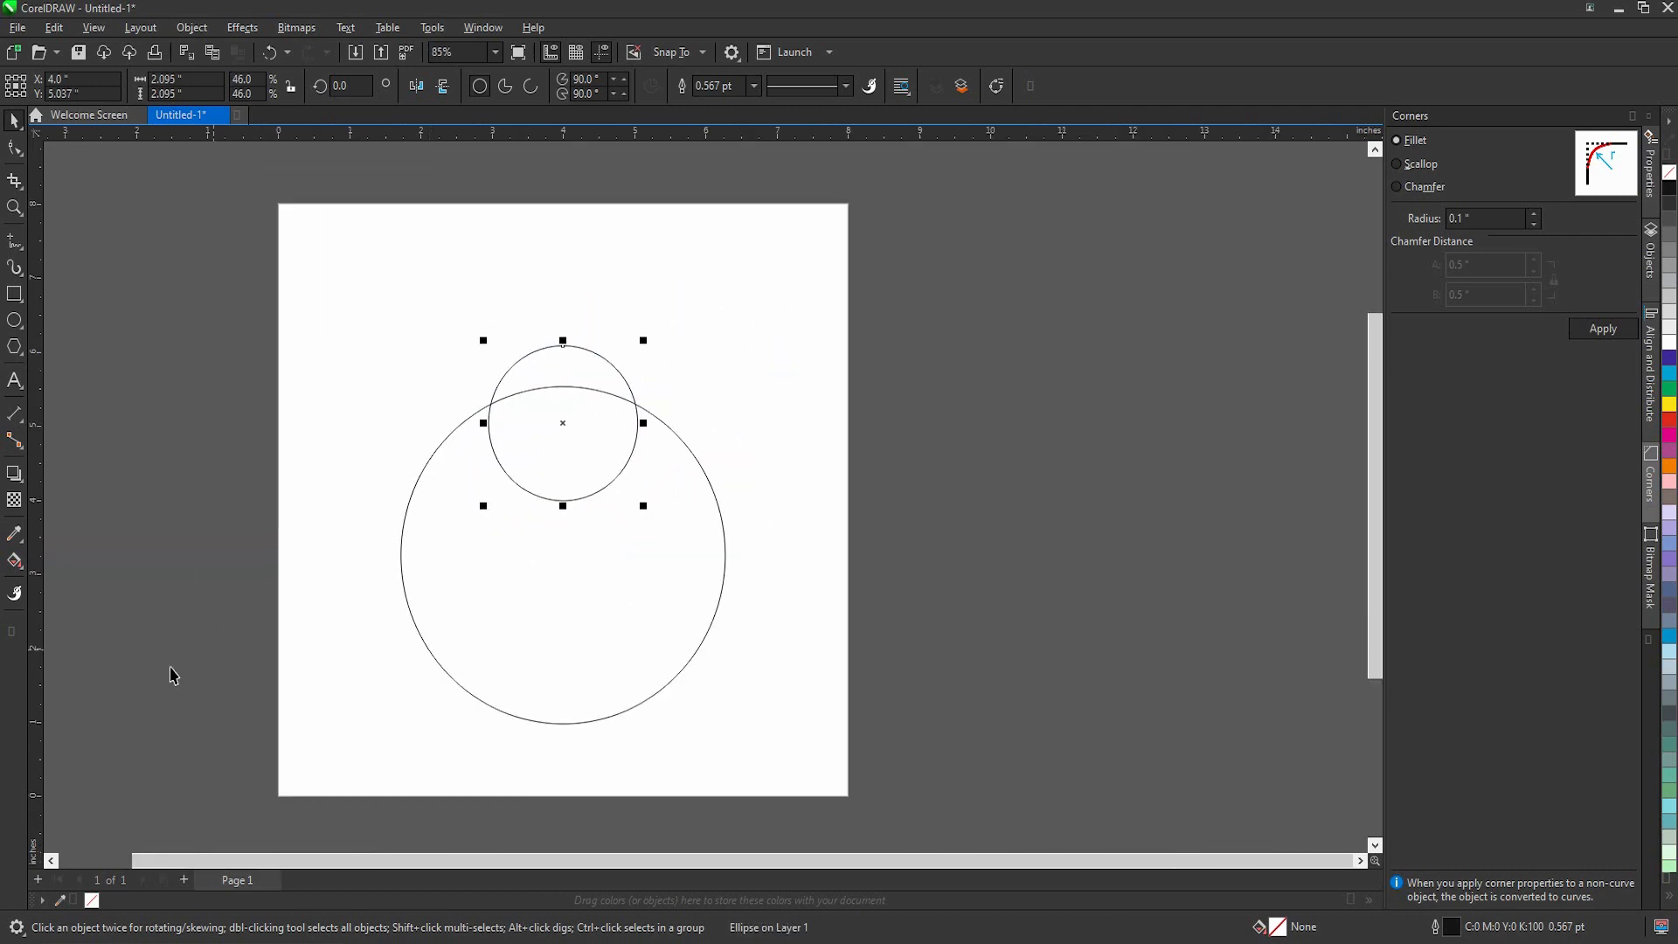
Step: Smart-fill the part of the small circle above the large circle, and delete the original small circle
{"action": "left_click", "coordinate": [21, 569]}
{"action": "left_click", "coordinate": [68, 581]}
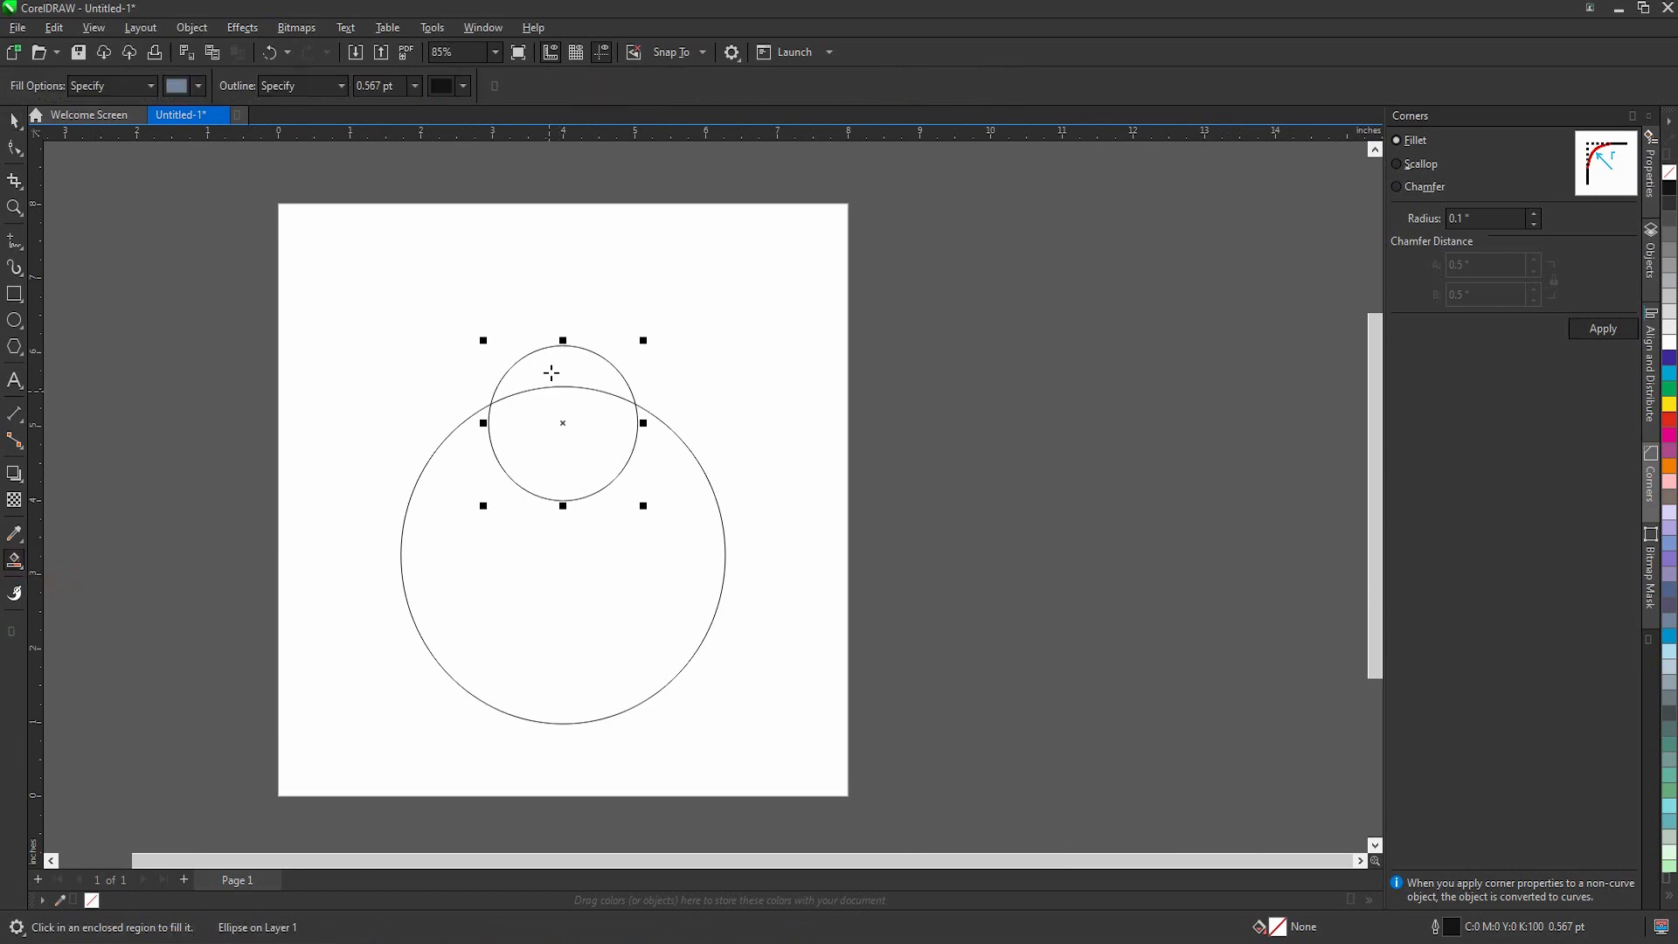
{"action": "left_click", "coordinate": [550, 371]}
{"action": "left_click", "coordinate": [664, 465]}
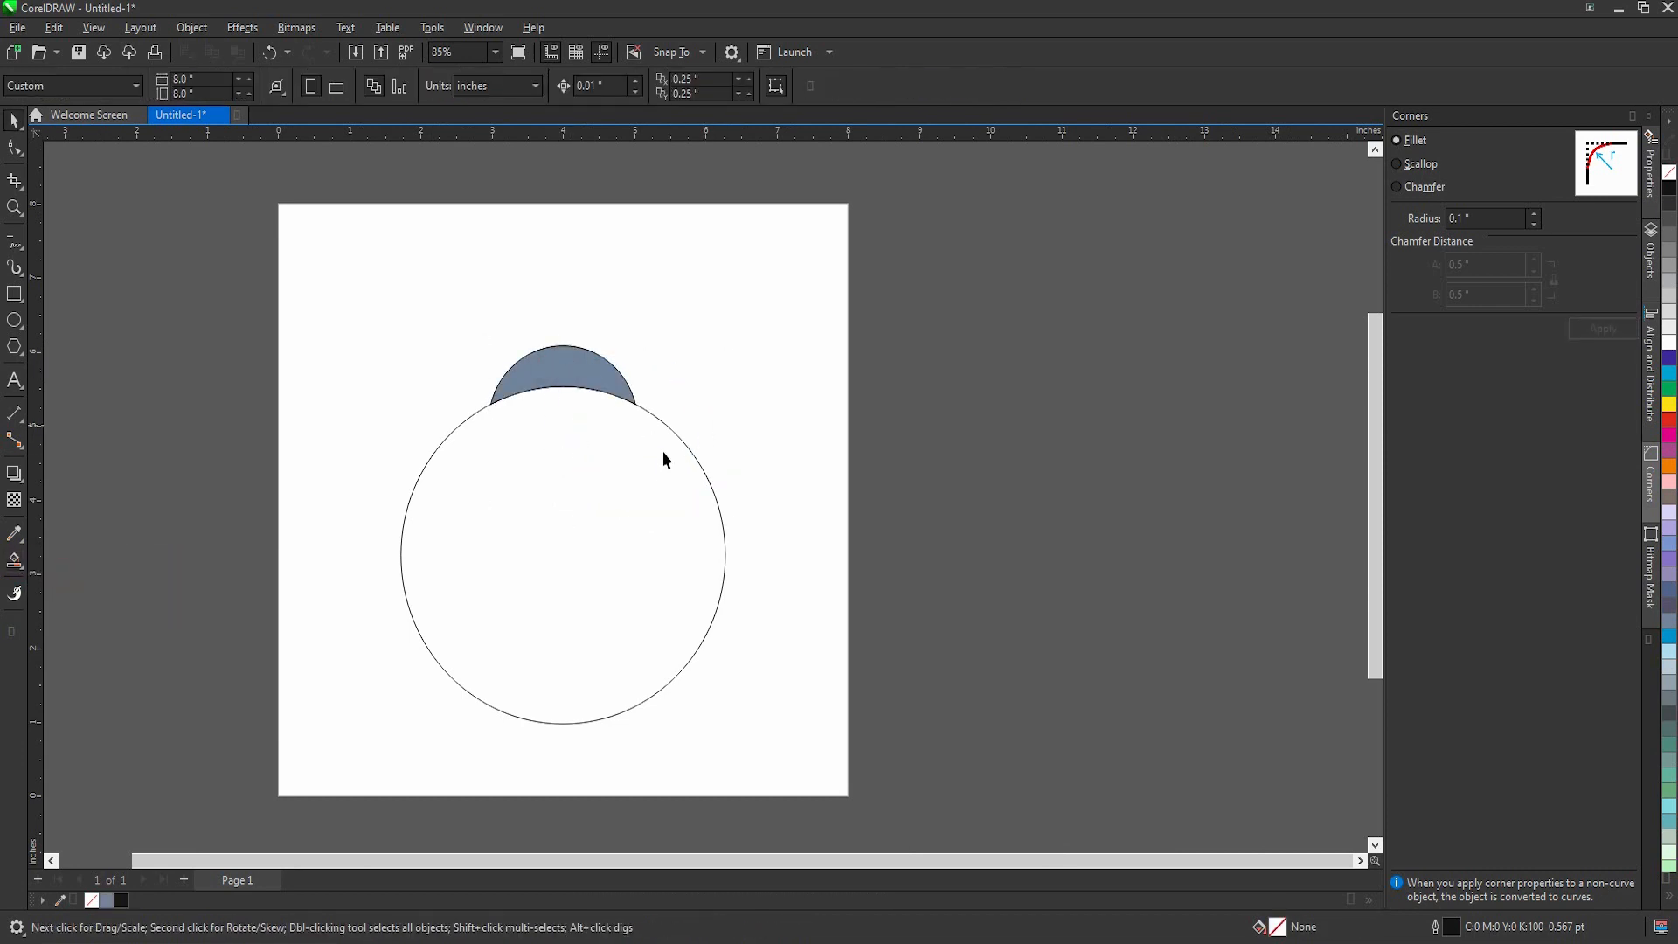
Step: Draw a vertical two-point line about 4.55 in long through the large circle's centre, from its top to its bottom
{"action": "left_click", "coordinate": [627, 471]}
{"action": "left_click", "coordinate": [26, 321]}
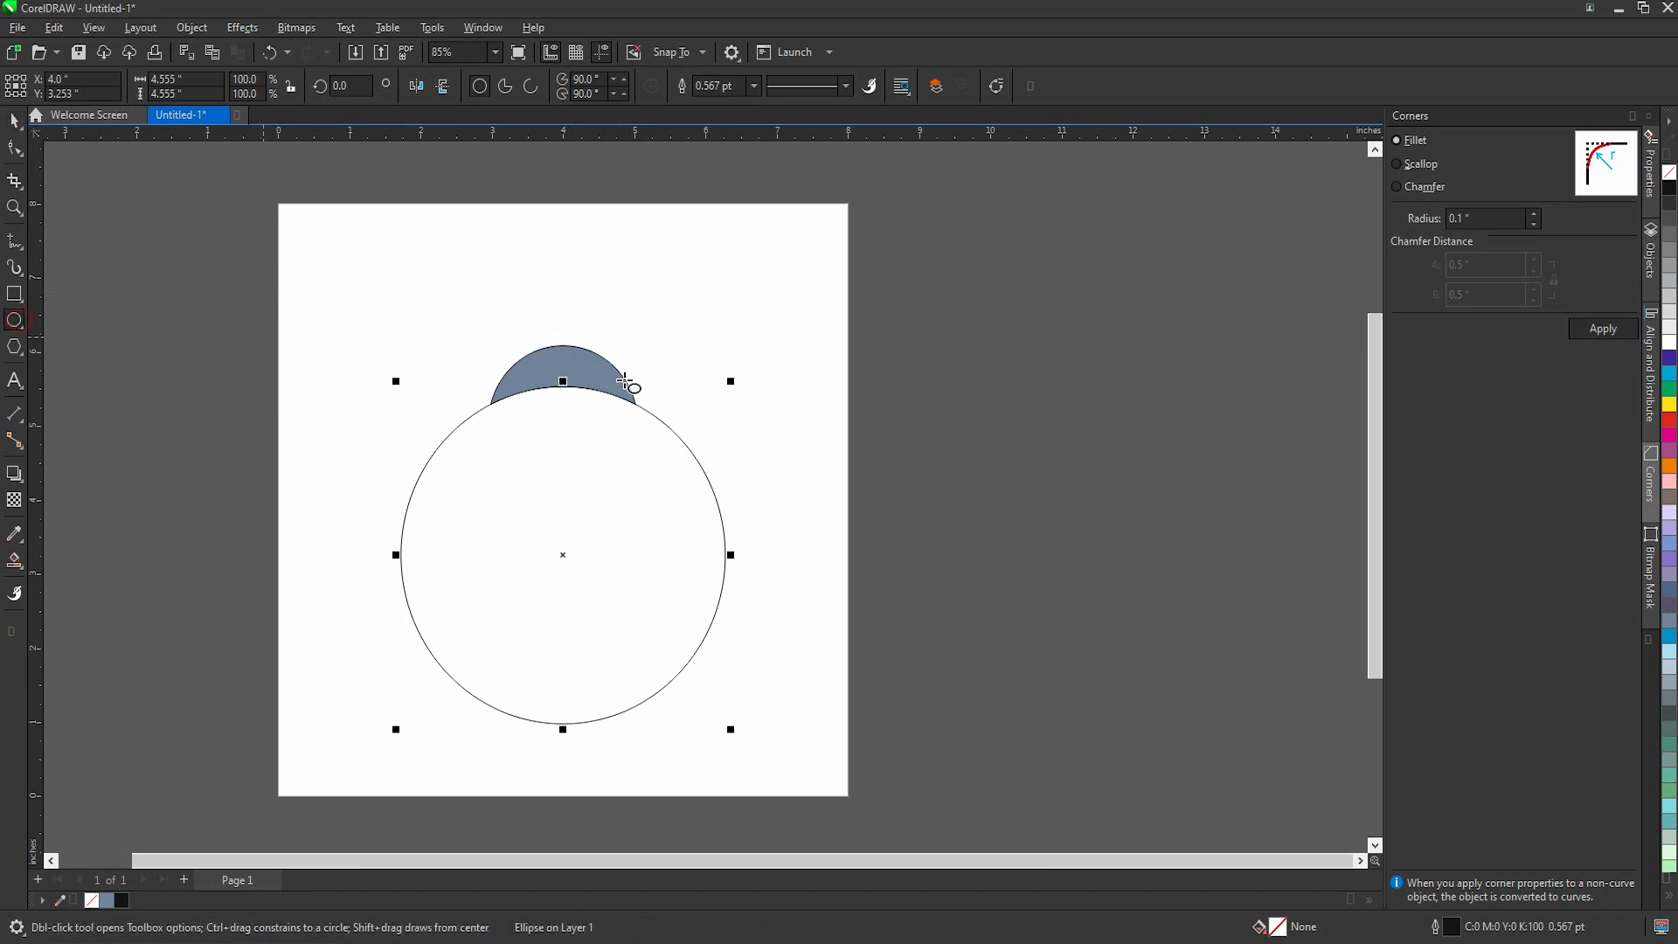
{"action": "scroll", "coordinate": [631, 383], "scroll_direction": "down", "scroll_amount": 2}
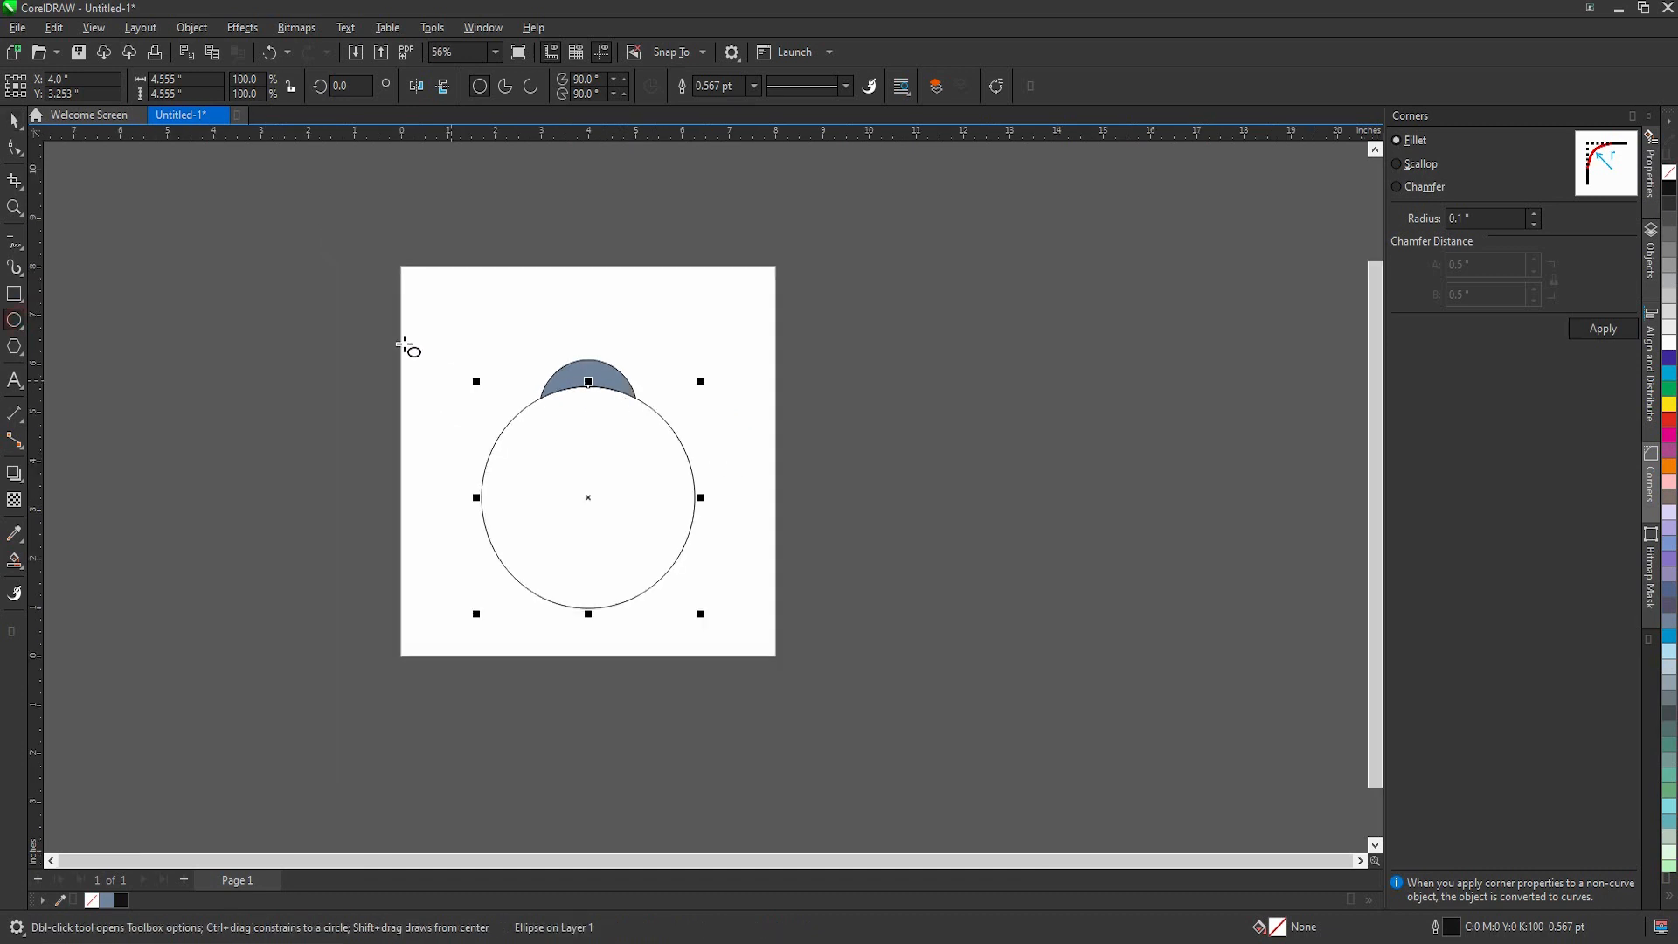
{"action": "left_click", "coordinate": [19, 243]}
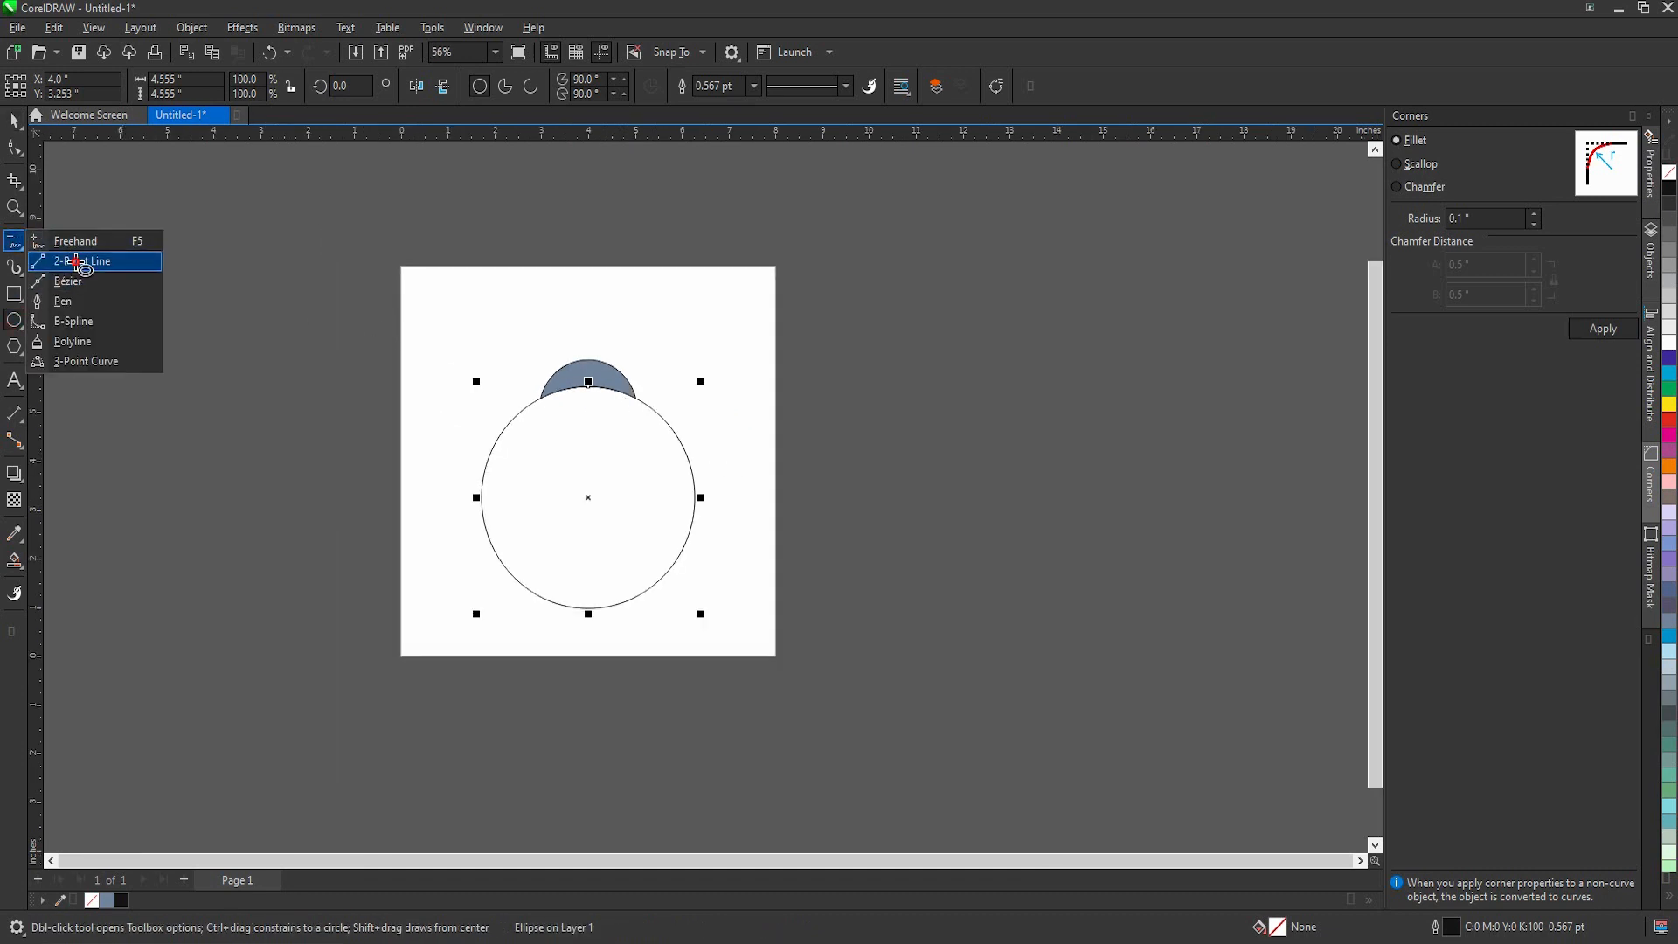
{"action": "left_click", "coordinate": [81, 263]}
{"action": "scroll", "coordinate": [595, 446], "scroll_direction": "up", "scroll_amount": 2}
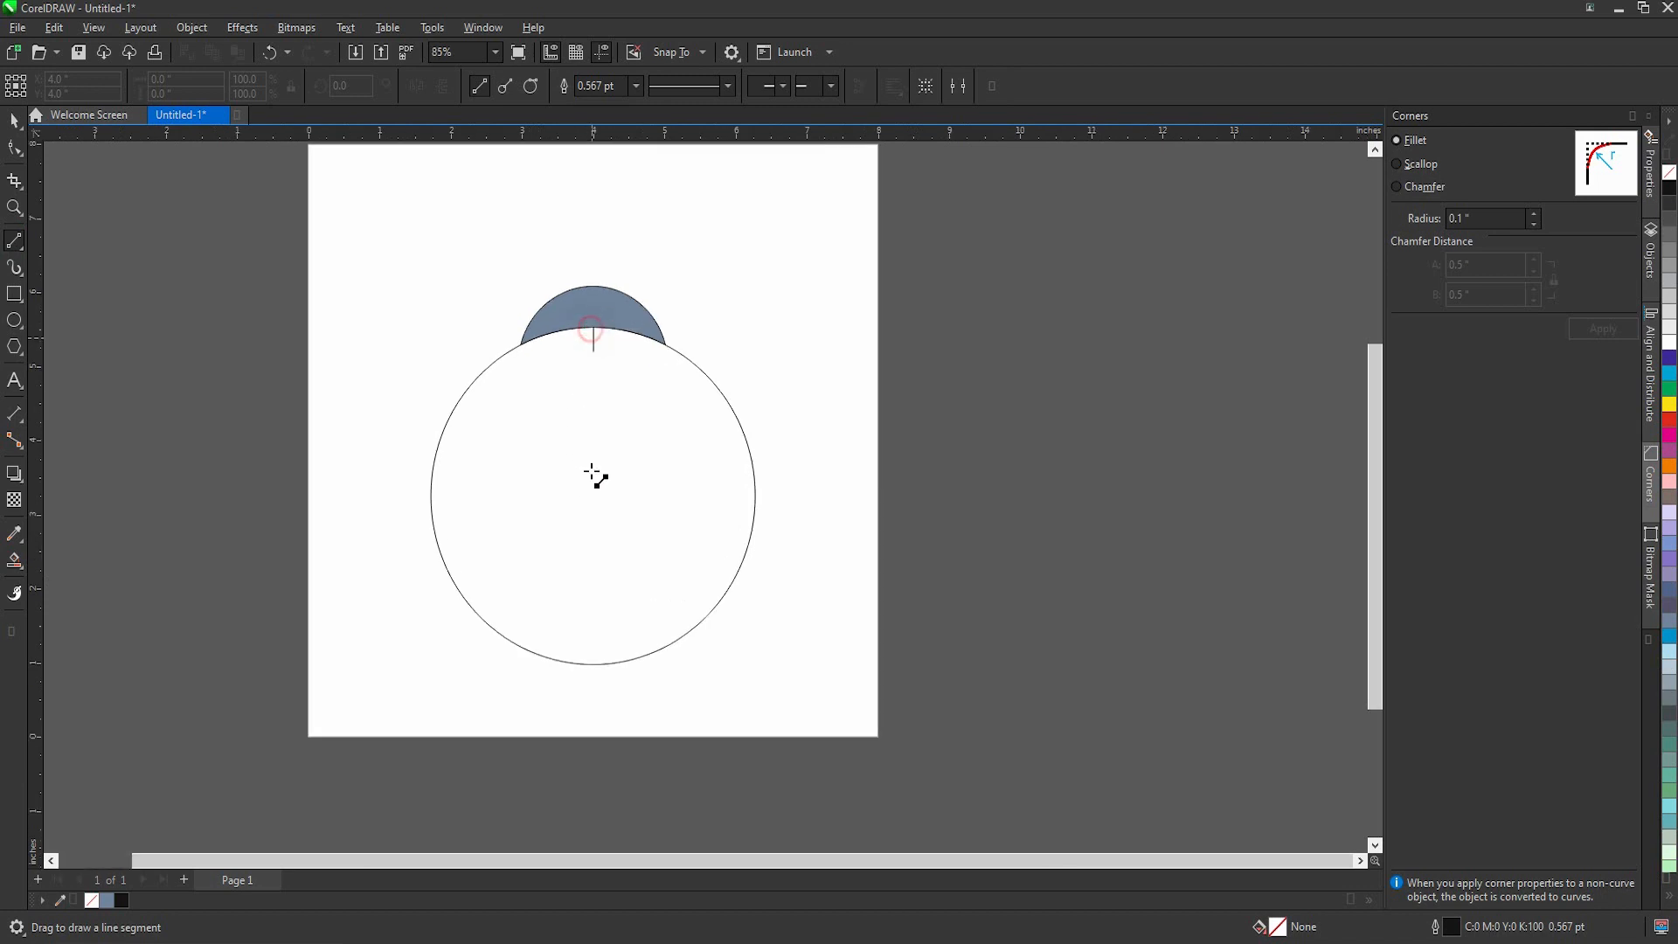
{"action": "left_click_drag", "start_coordinate": [595, 476], "coordinate": [593, 666]}
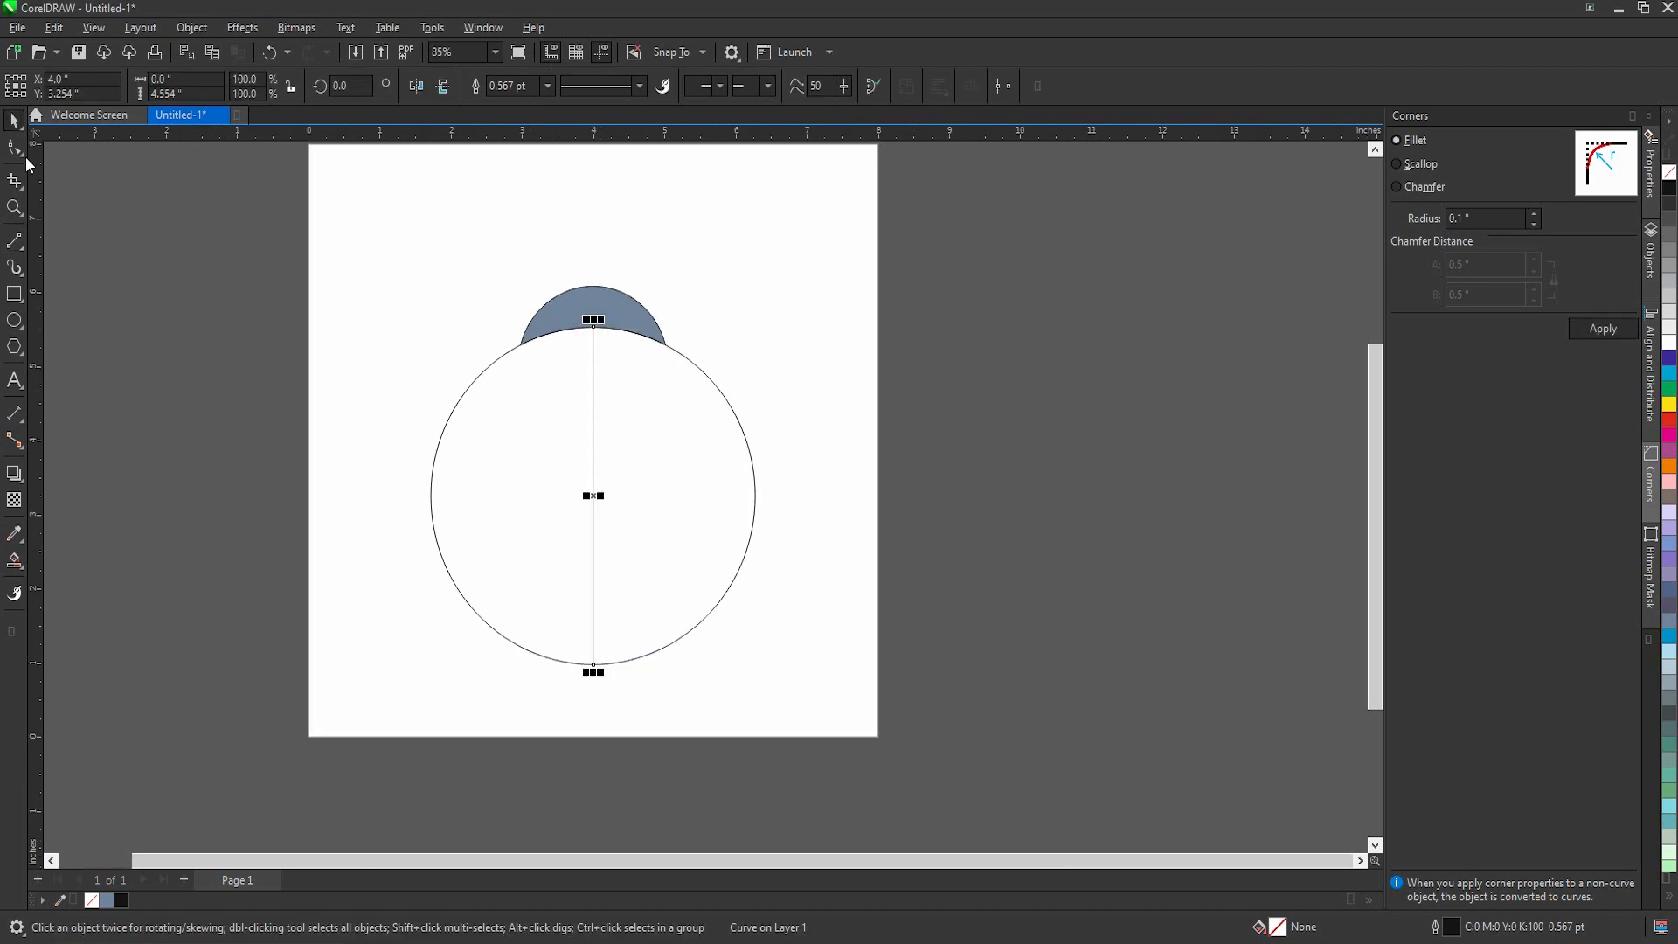
Step: Convert the centre line to a curve and bend it, shifting its bottom node left along the circle's edge
{"action": "left_click", "coordinate": [23, 154]}
{"action": "left_click_drag", "start_coordinate": [572, 665], "coordinate": [560, 661]}
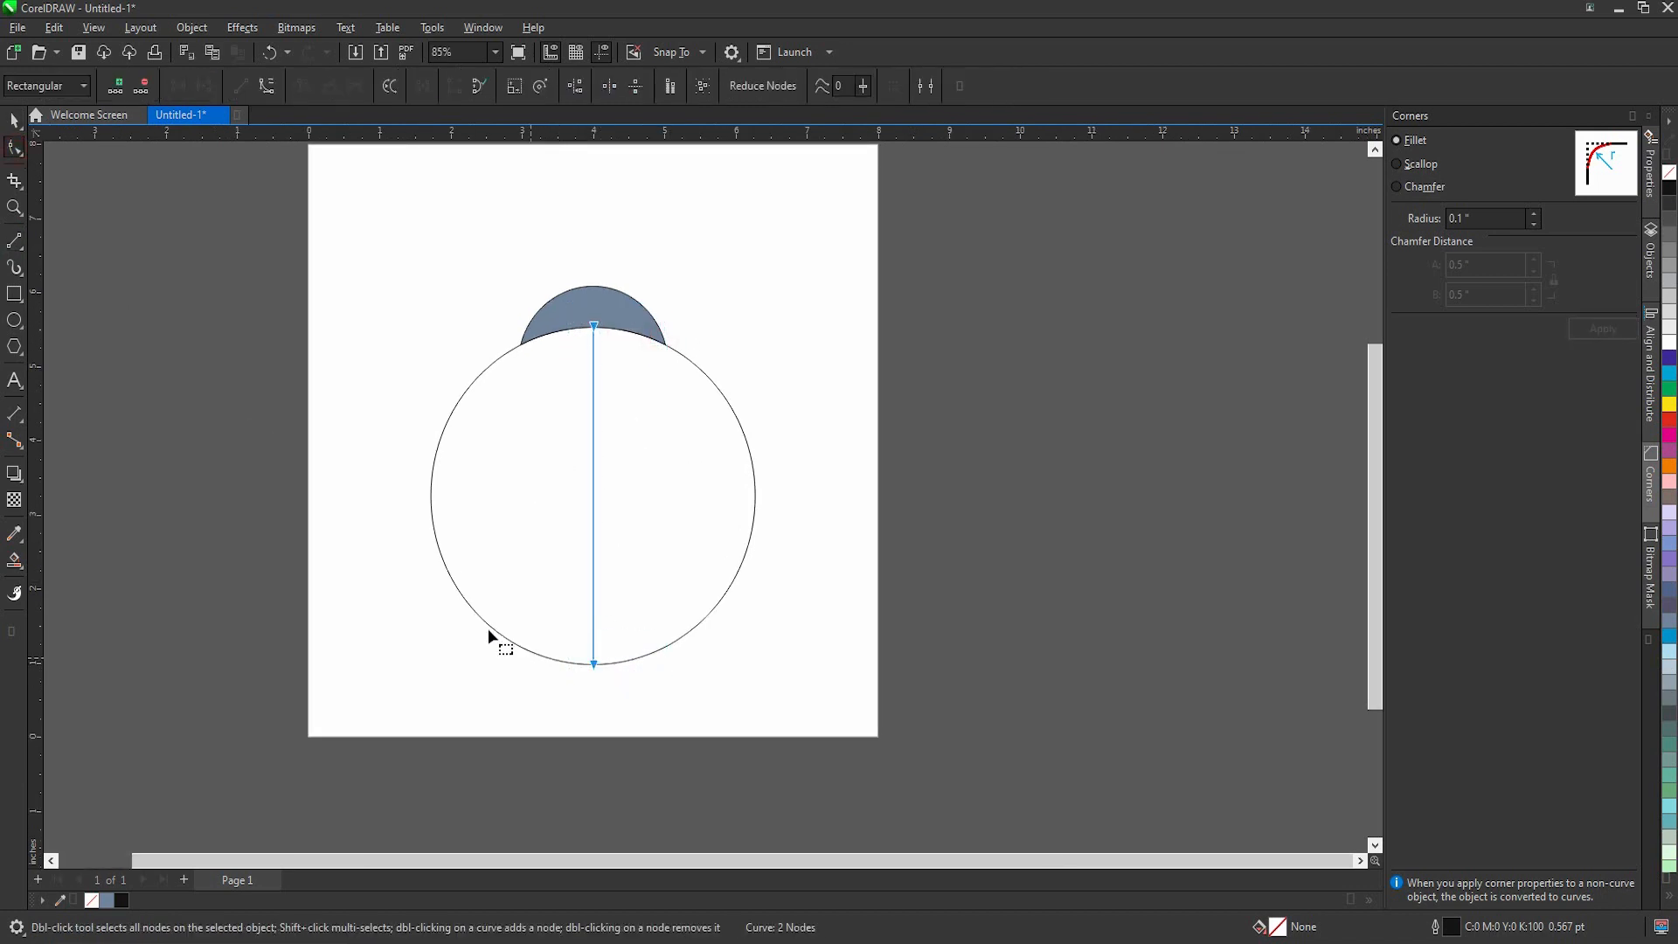
{"action": "left_click", "coordinate": [266, 85]}
{"action": "left_click_drag", "start_coordinate": [592, 663], "coordinate": [566, 664]}
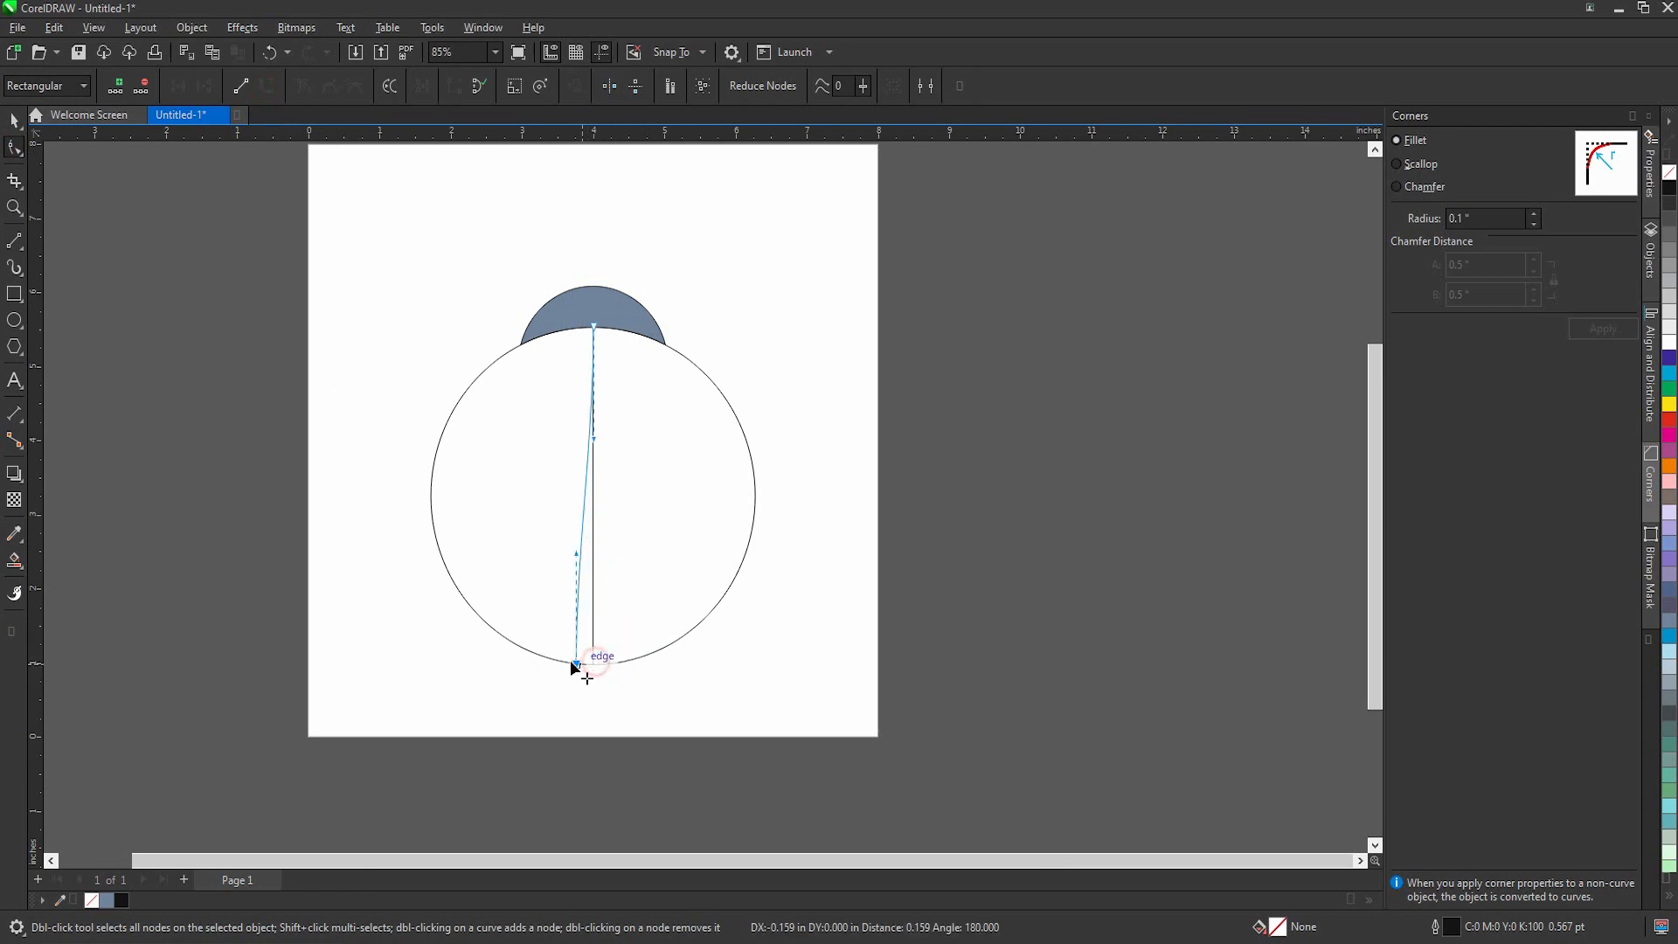
{"action": "left_click_drag", "start_coordinate": [566, 557], "coordinate": [605, 601]}
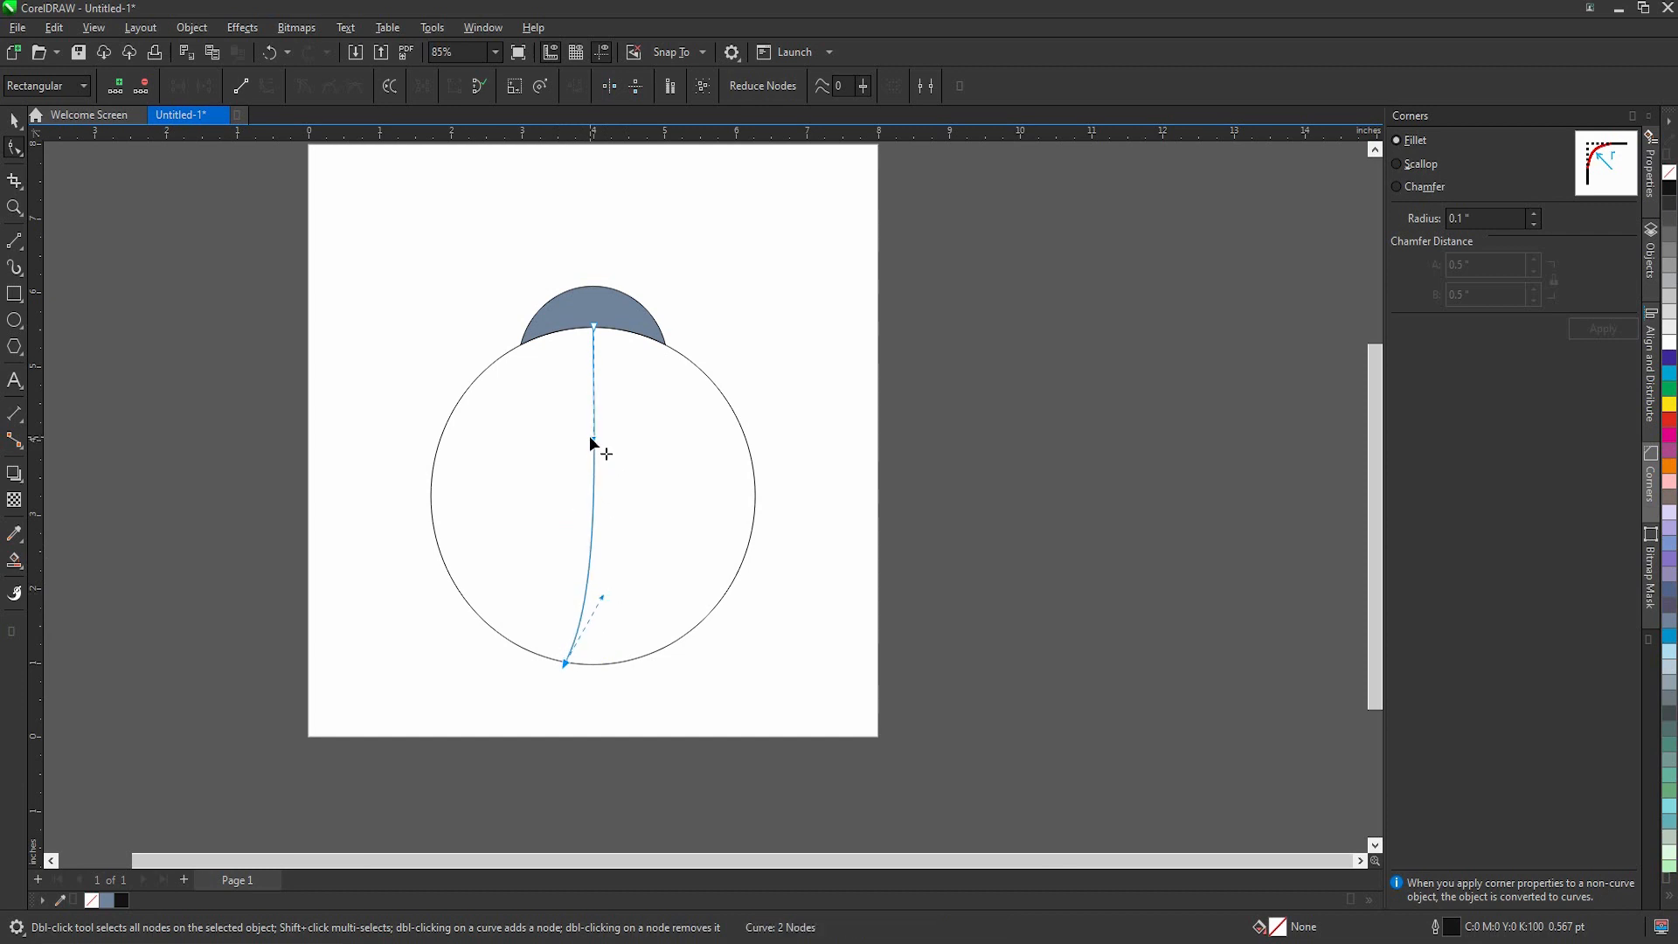
{"action": "left_click", "coordinate": [565, 665]}
Step: Refine the curve by moving its bottom node further left along the circle and adjusting both control handles for a smoother bend
{"action": "scroll", "coordinate": [560, 677], "scroll_direction": "up", "scroll_amount": 3}
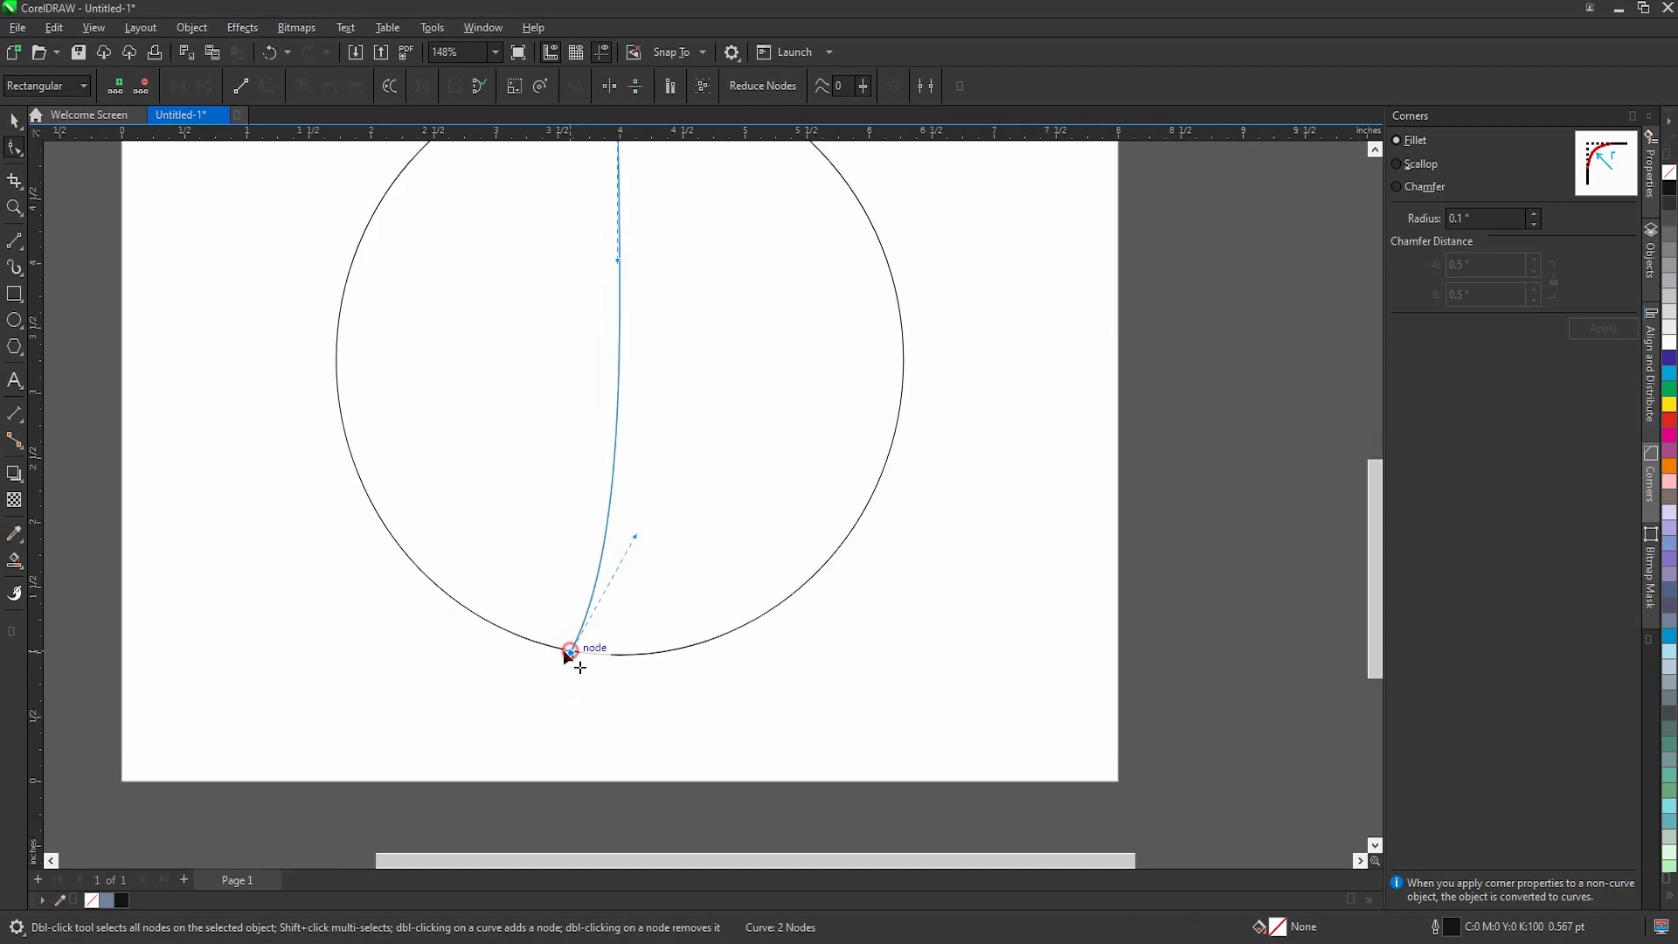
{"action": "left_click_drag", "start_coordinate": [568, 651], "coordinate": [558, 646]}
{"action": "left_click_drag", "start_coordinate": [624, 529], "coordinate": [630, 496]}
{"action": "scroll", "coordinate": [620, 285], "scroll_direction": "up", "scroll_amount": 2}
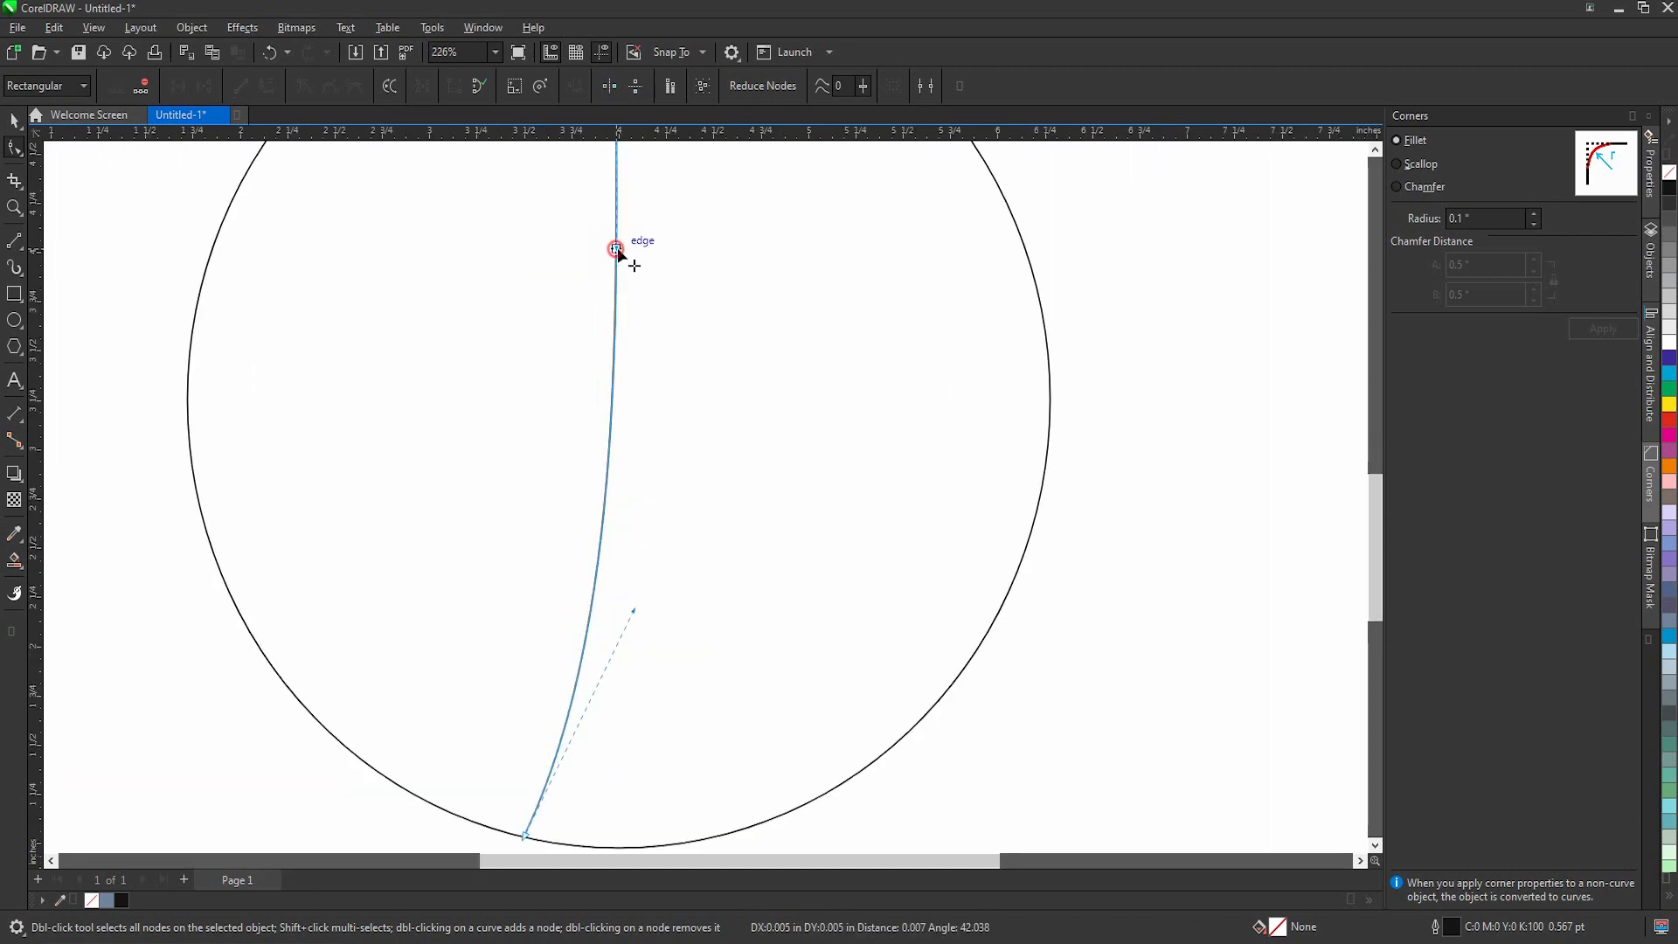
{"action": "left_click_drag", "start_coordinate": [616, 249], "coordinate": [614, 312]}
Step: Create a horizontally mirrored copy of the curve to its right, leaving a narrow gap between the two at the top
{"action": "scroll", "coordinate": [610, 407], "scroll_direction": "down", "scroll_amount": 6}
{"action": "key", "text": "space"}
{"action": "scroll", "coordinate": [587, 410], "scroll_direction": "up", "scroll_amount": 2}
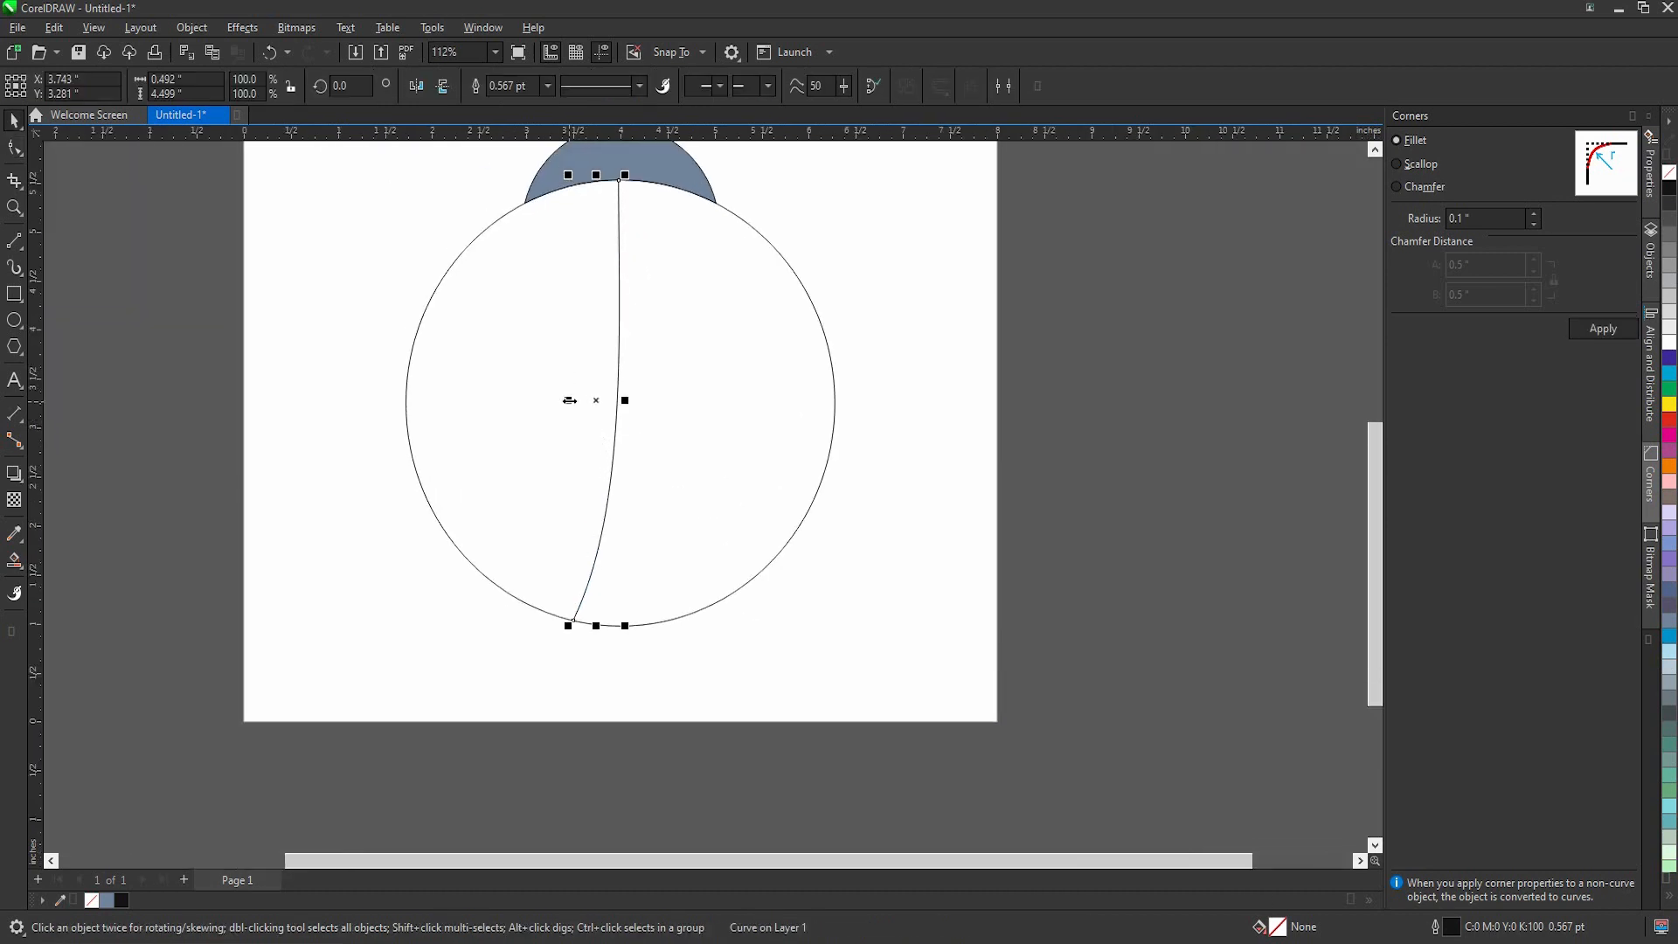
{"action": "left_click_drag", "start_coordinate": [569, 400], "coordinate": [680, 402]}
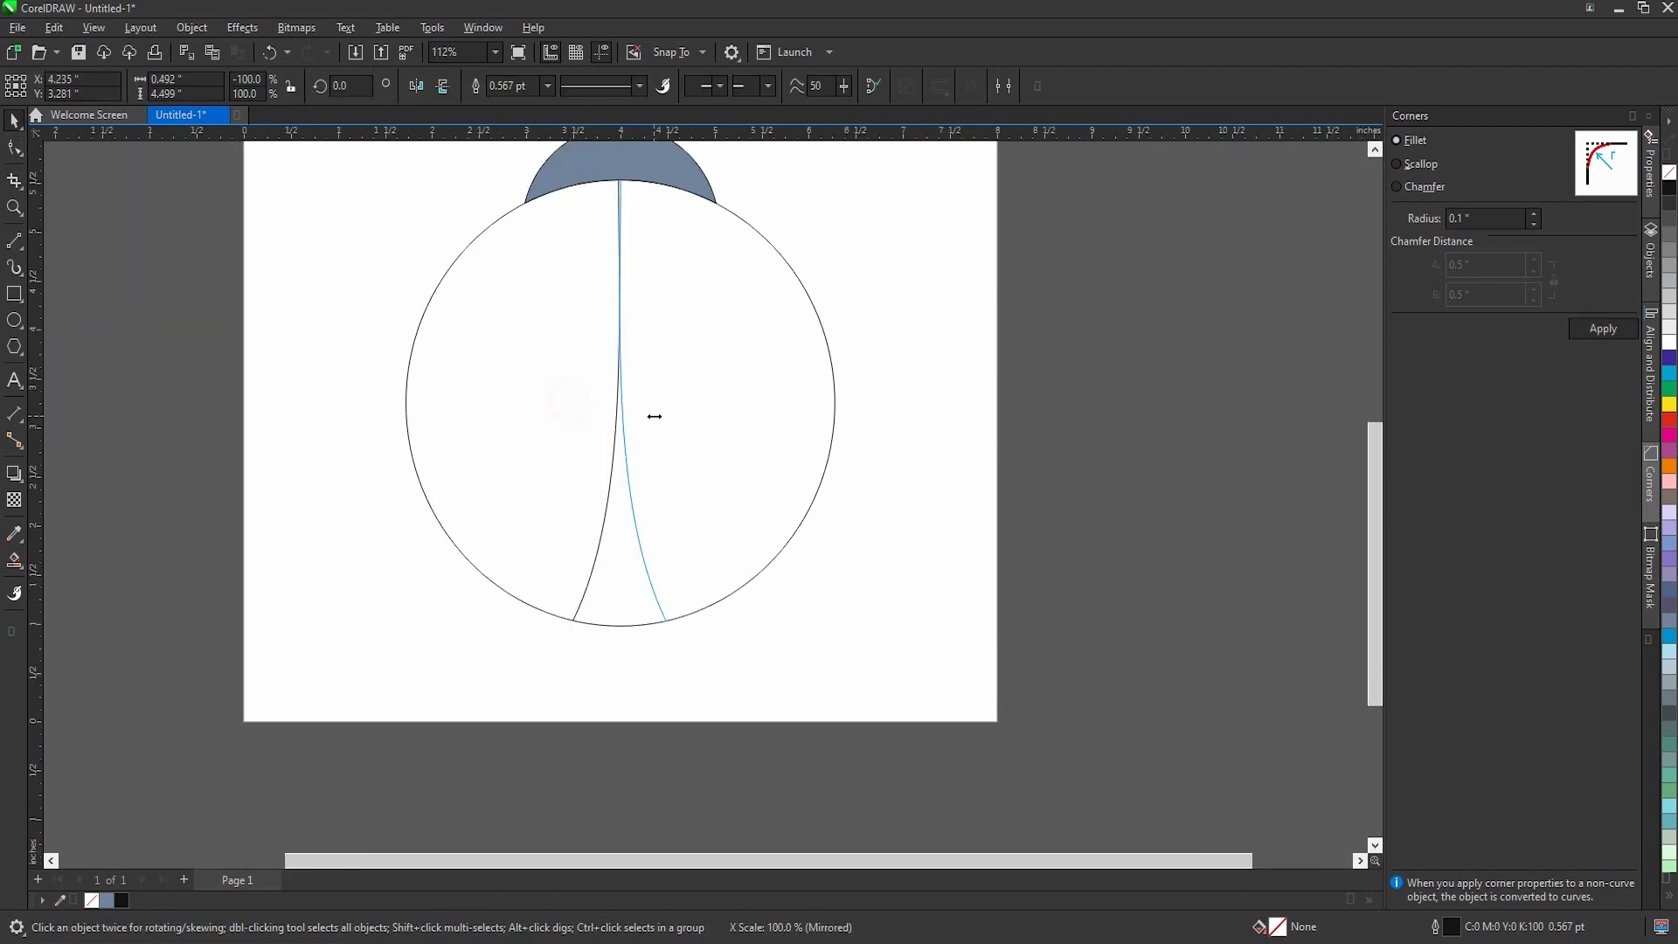
{"action": "left_click", "coordinate": [614, 468], "text": "shift"}
{"action": "left_click", "coordinate": [921, 444]}
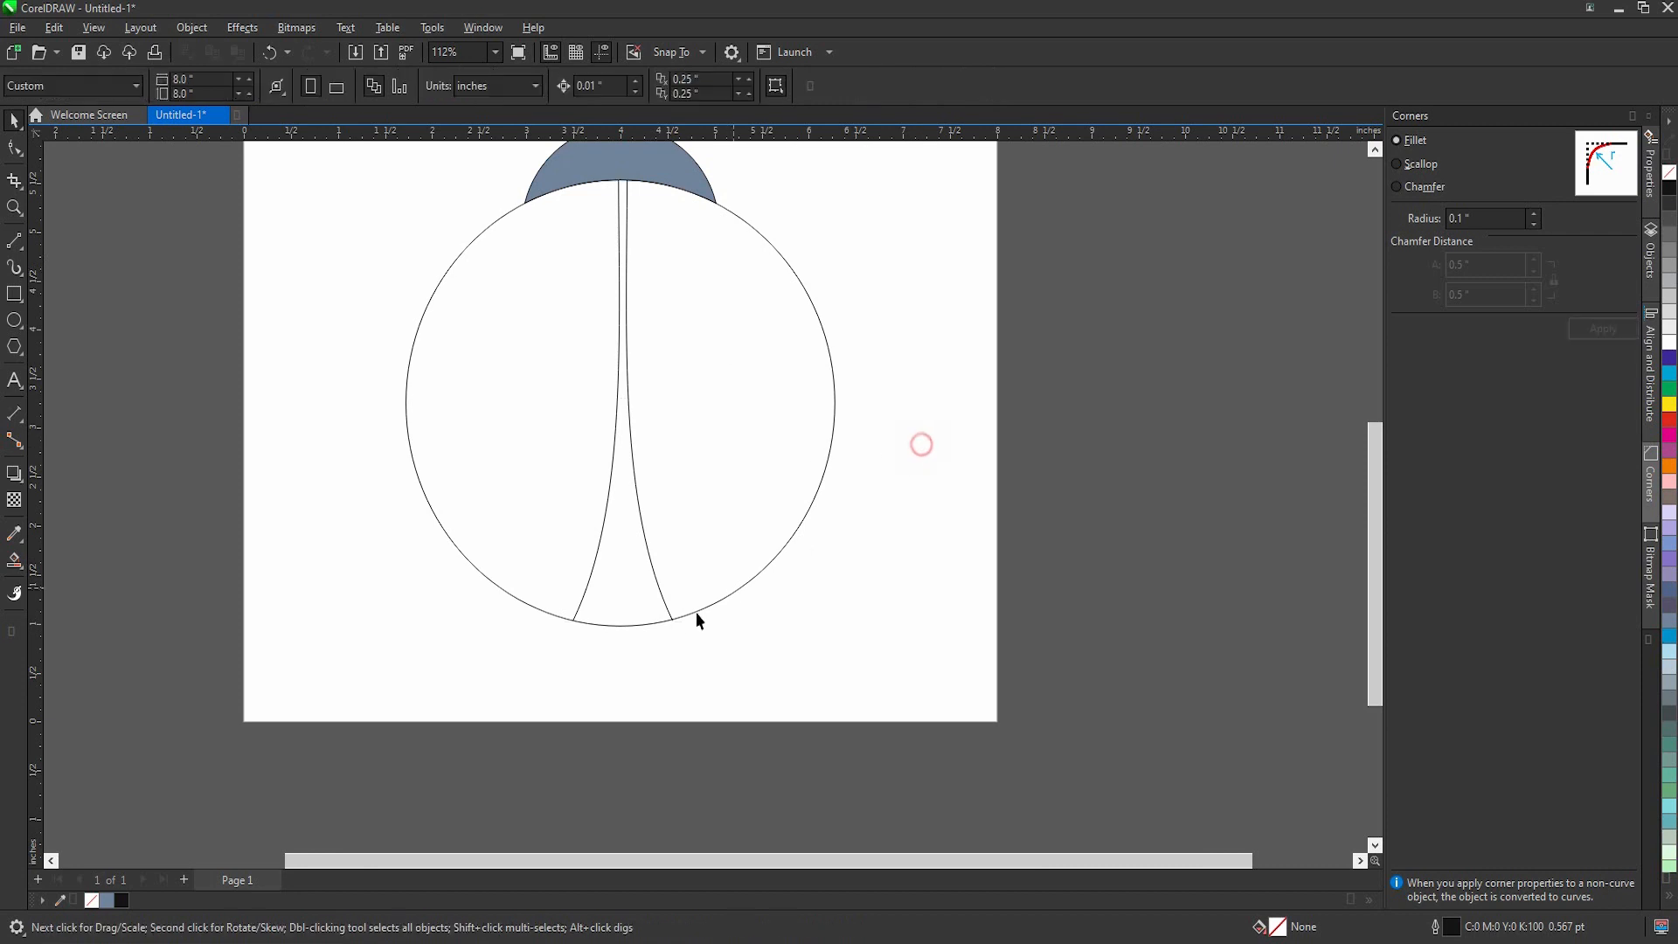
Step: Select both curves and centre them horizontally on the large circle
{"action": "left_click", "coordinate": [669, 617]}
{"action": "left_click", "coordinate": [592, 573], "text": "shift"}
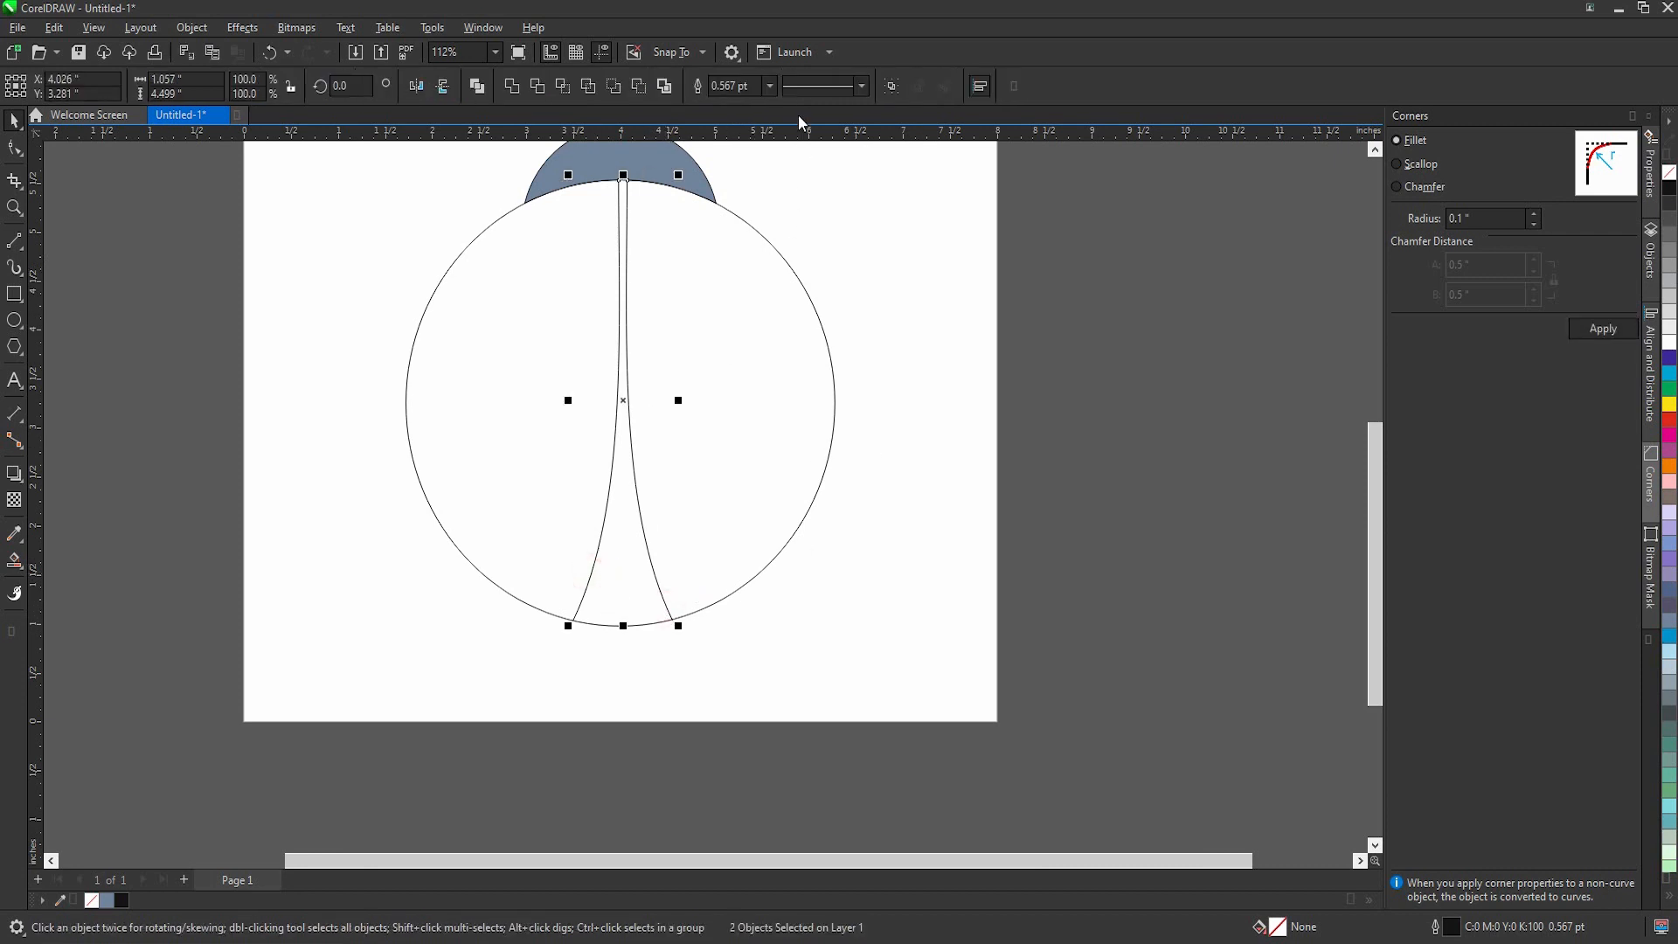
{"action": "left_click", "coordinate": [760, 369], "text": "shift"}
{"action": "key", "text": "c"}
{"action": "left_click", "coordinate": [1099, 480]}
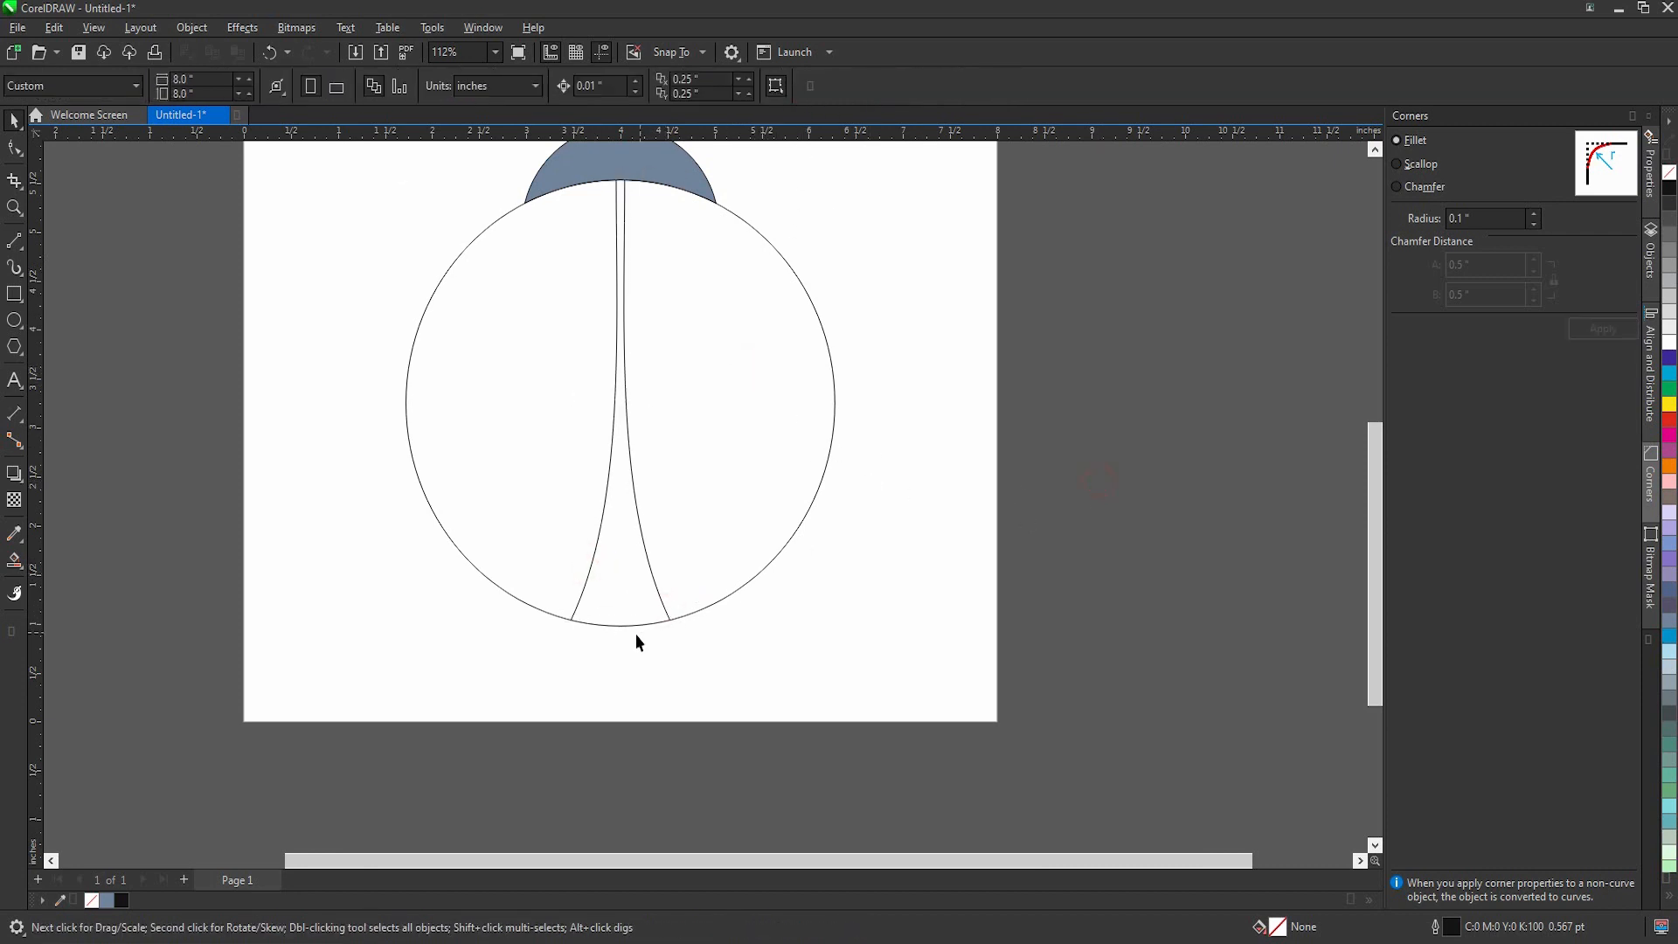
Step: Smart-fill the region between the two curves inside the circle, and delete the two guide curves
{"action": "left_click", "coordinate": [14, 561]}
{"action": "left_click", "coordinate": [647, 594]}
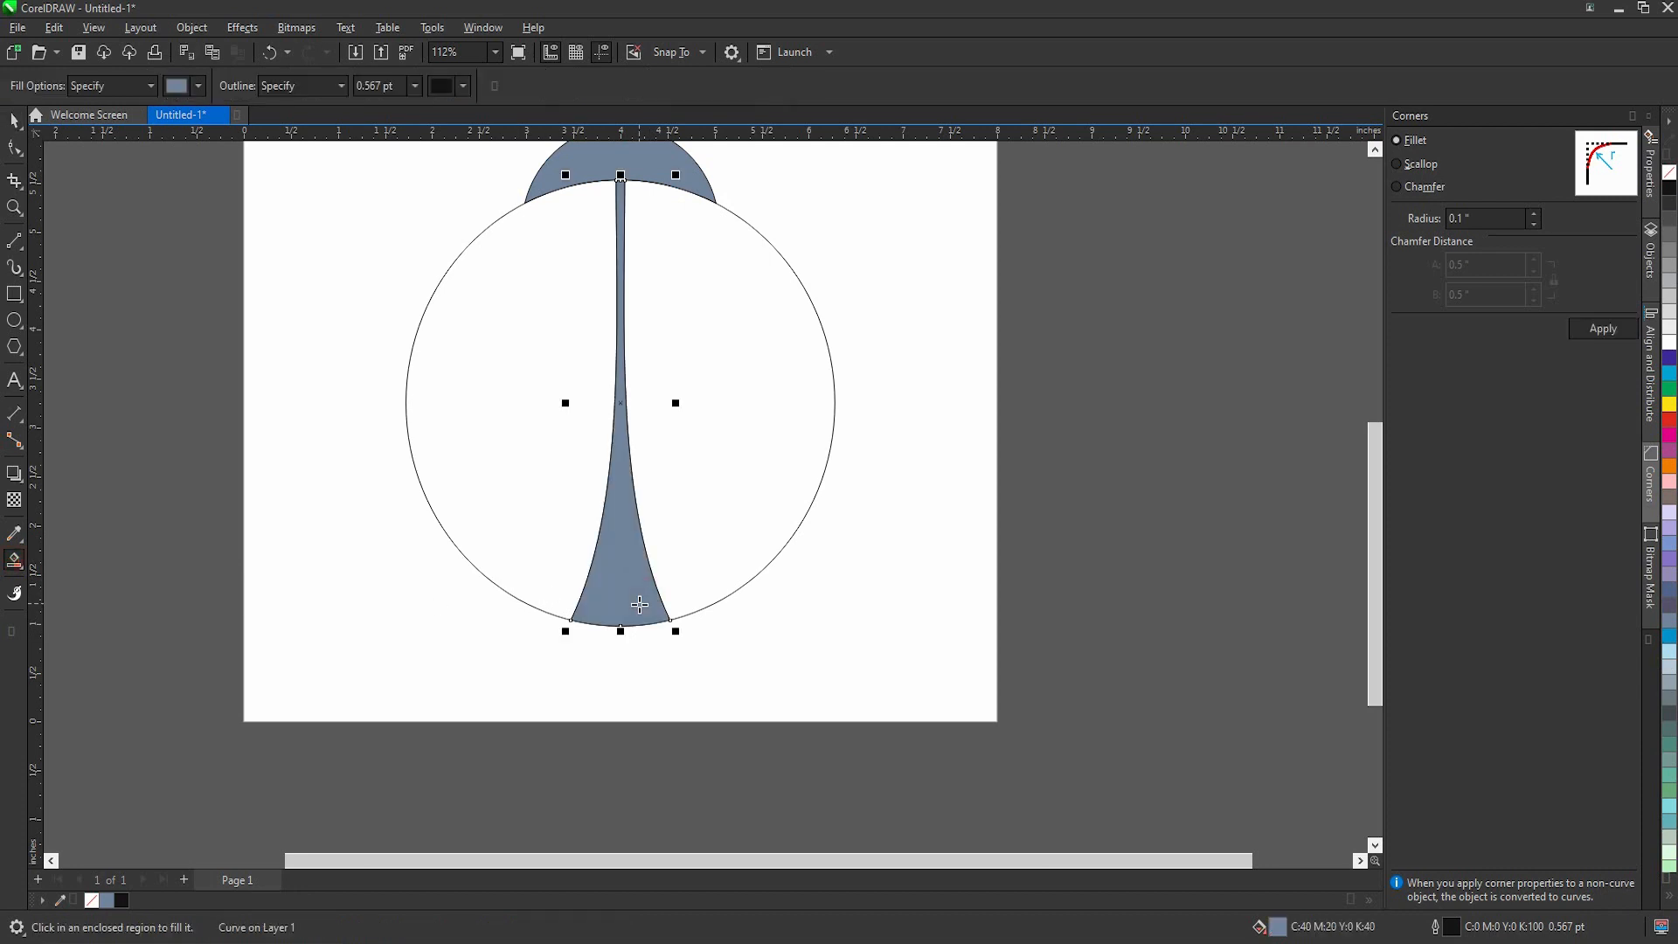
{"action": "key", "text": "space"}
{"action": "scroll", "coordinate": [589, 550], "scroll_direction": "down", "scroll_amount": 2}
{"action": "left_click", "coordinate": [589, 550]}
{"action": "left_click", "coordinate": [605, 573]}
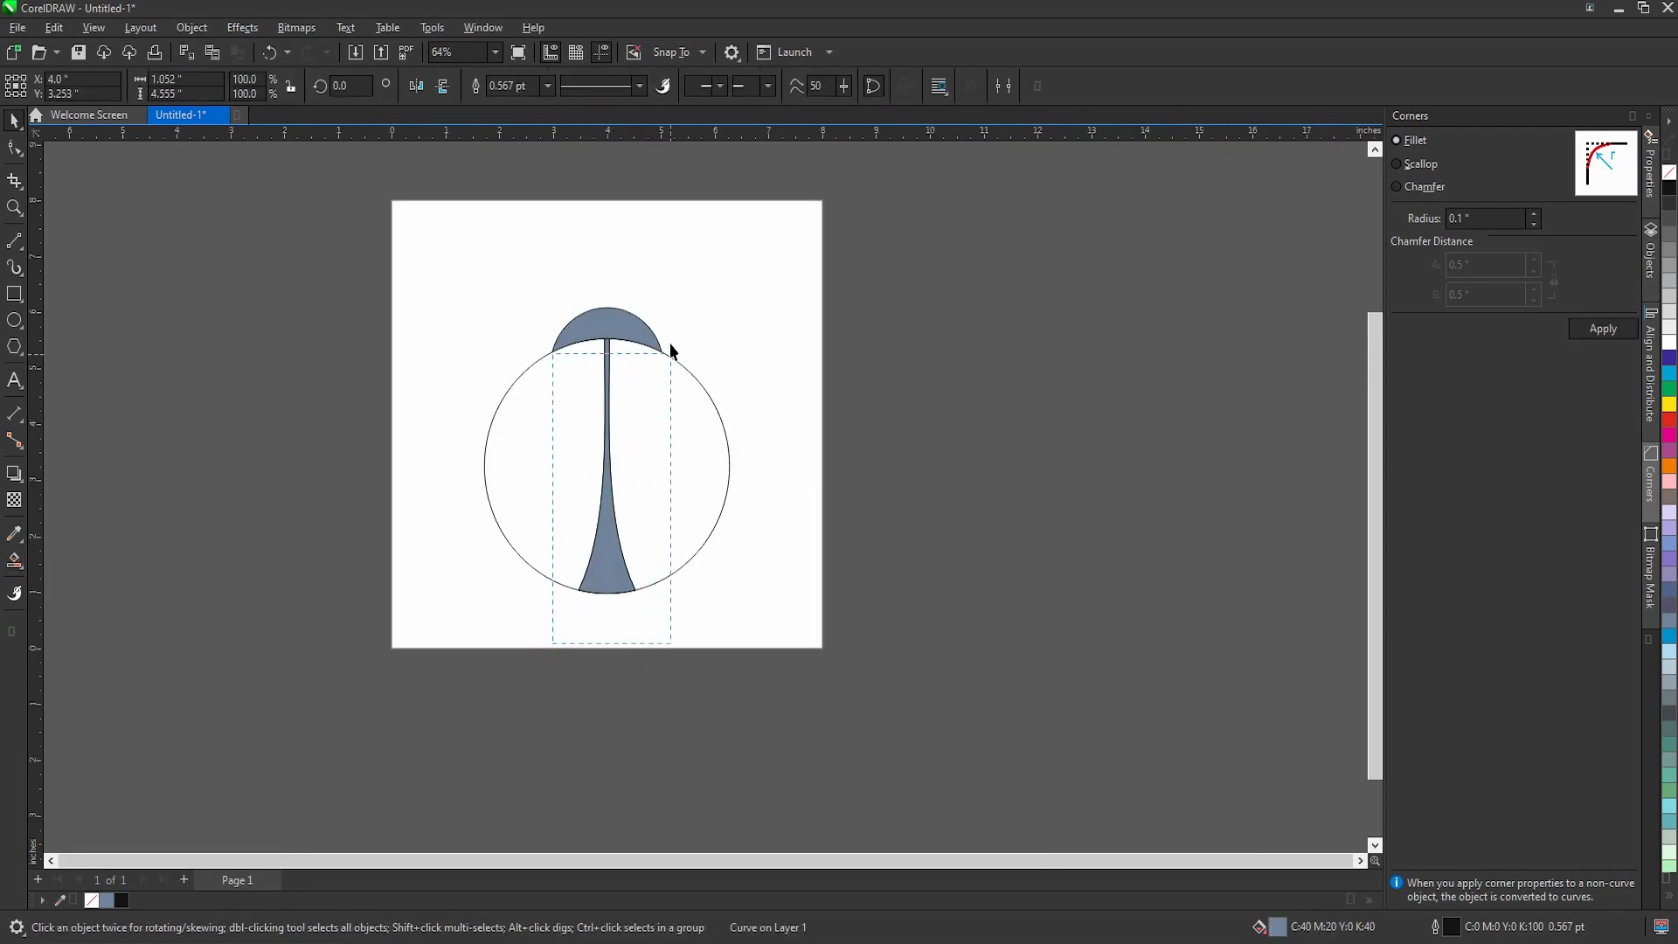
{"action": "left_click_drag", "start_coordinate": [671, 343], "coordinate": [670, 335]}
{"action": "left_click_drag", "start_coordinate": [610, 467], "coordinate": [677, 495]}
{"action": "key", "text": "Delete"}
{"action": "left_click", "coordinate": [872, 536]}
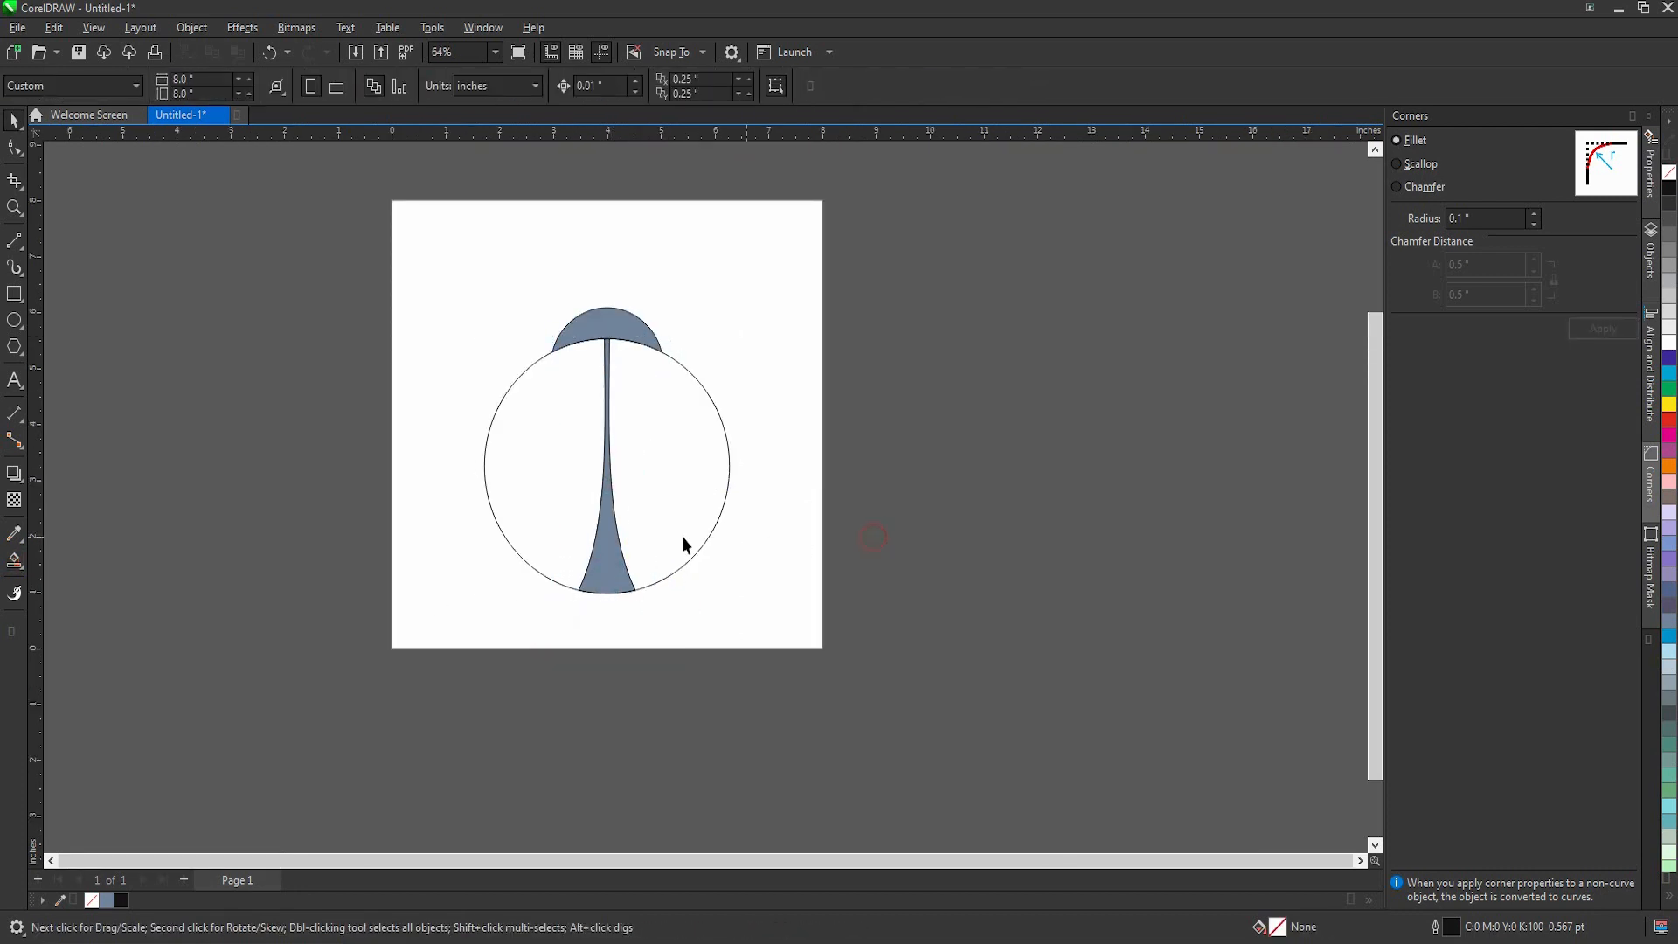
Step: Fill the head and the wing divider with black and remove their outlines
{"action": "left_click", "coordinate": [611, 594]}
{"action": "left_click", "coordinate": [625, 325], "text": "shift"}
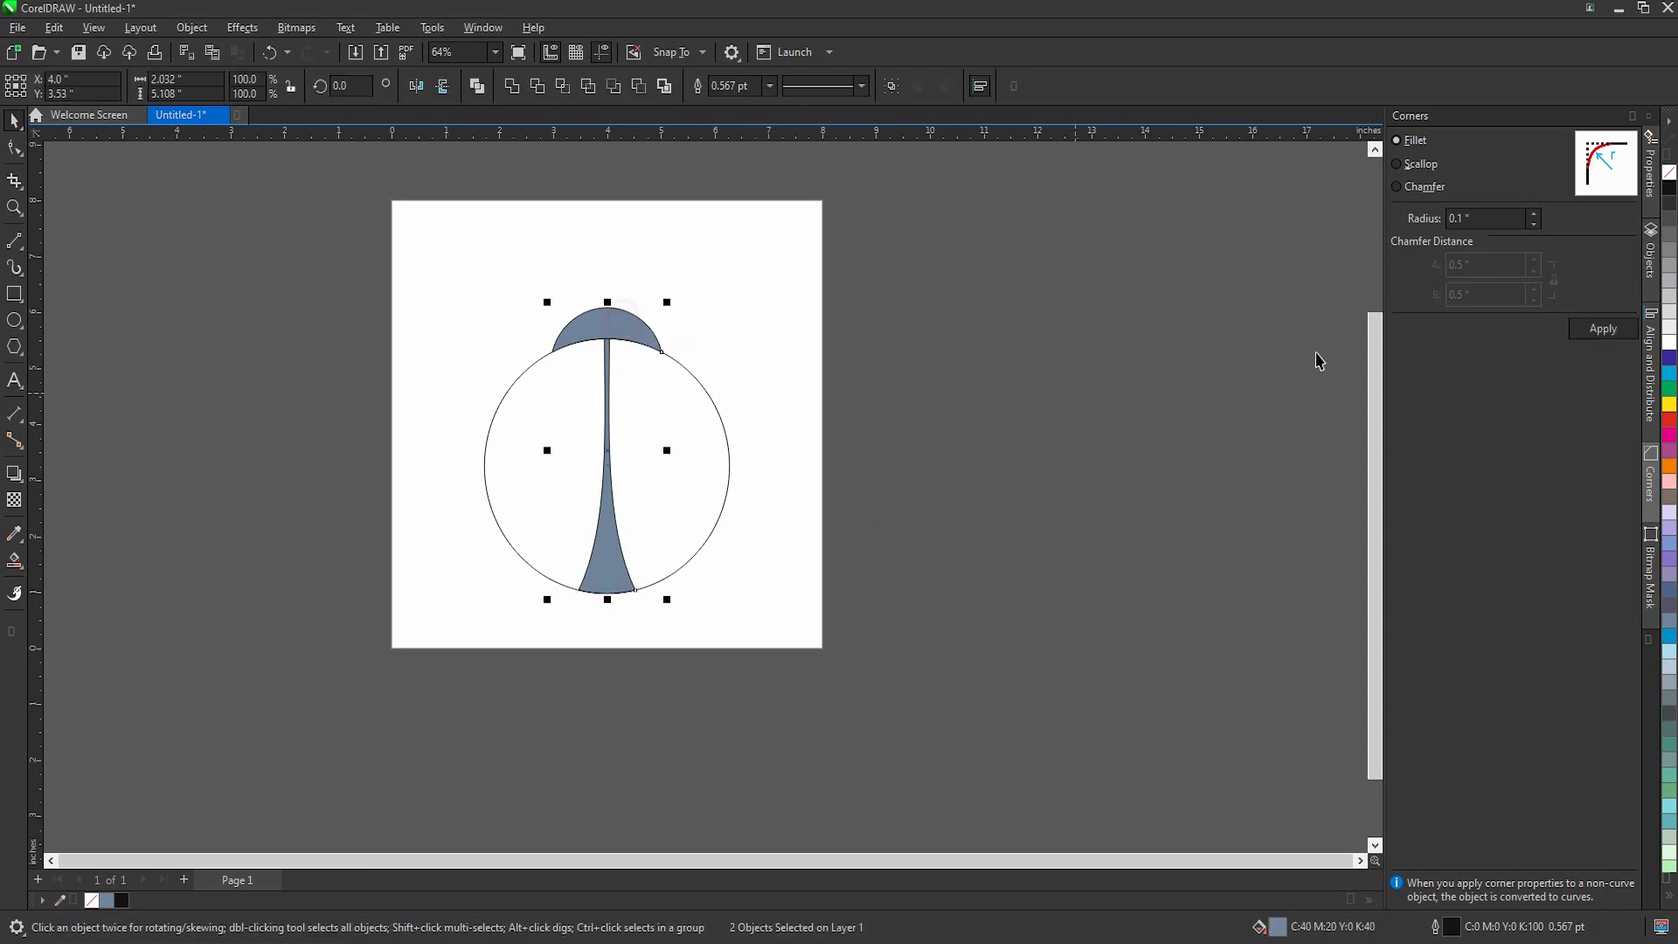
{"action": "left_click", "coordinate": [1670, 188]}
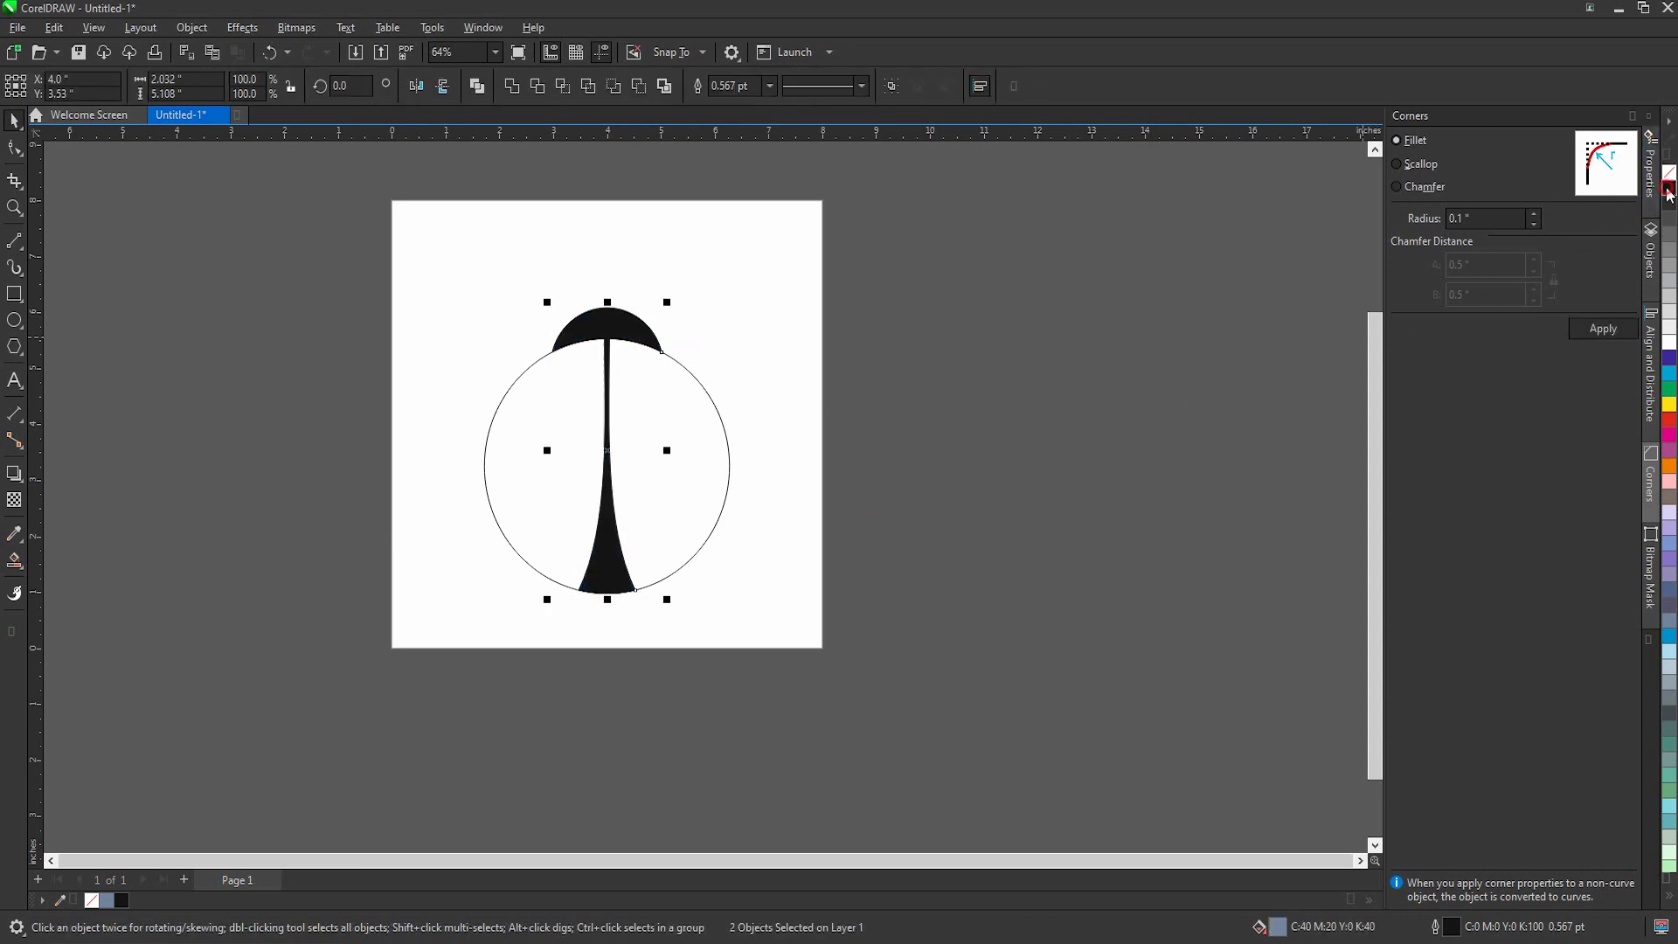
{"action": "right_click", "coordinate": [93, 901]}
Step: Fill the large body circle with red and remove its outline
{"action": "left_click", "coordinate": [534, 524]}
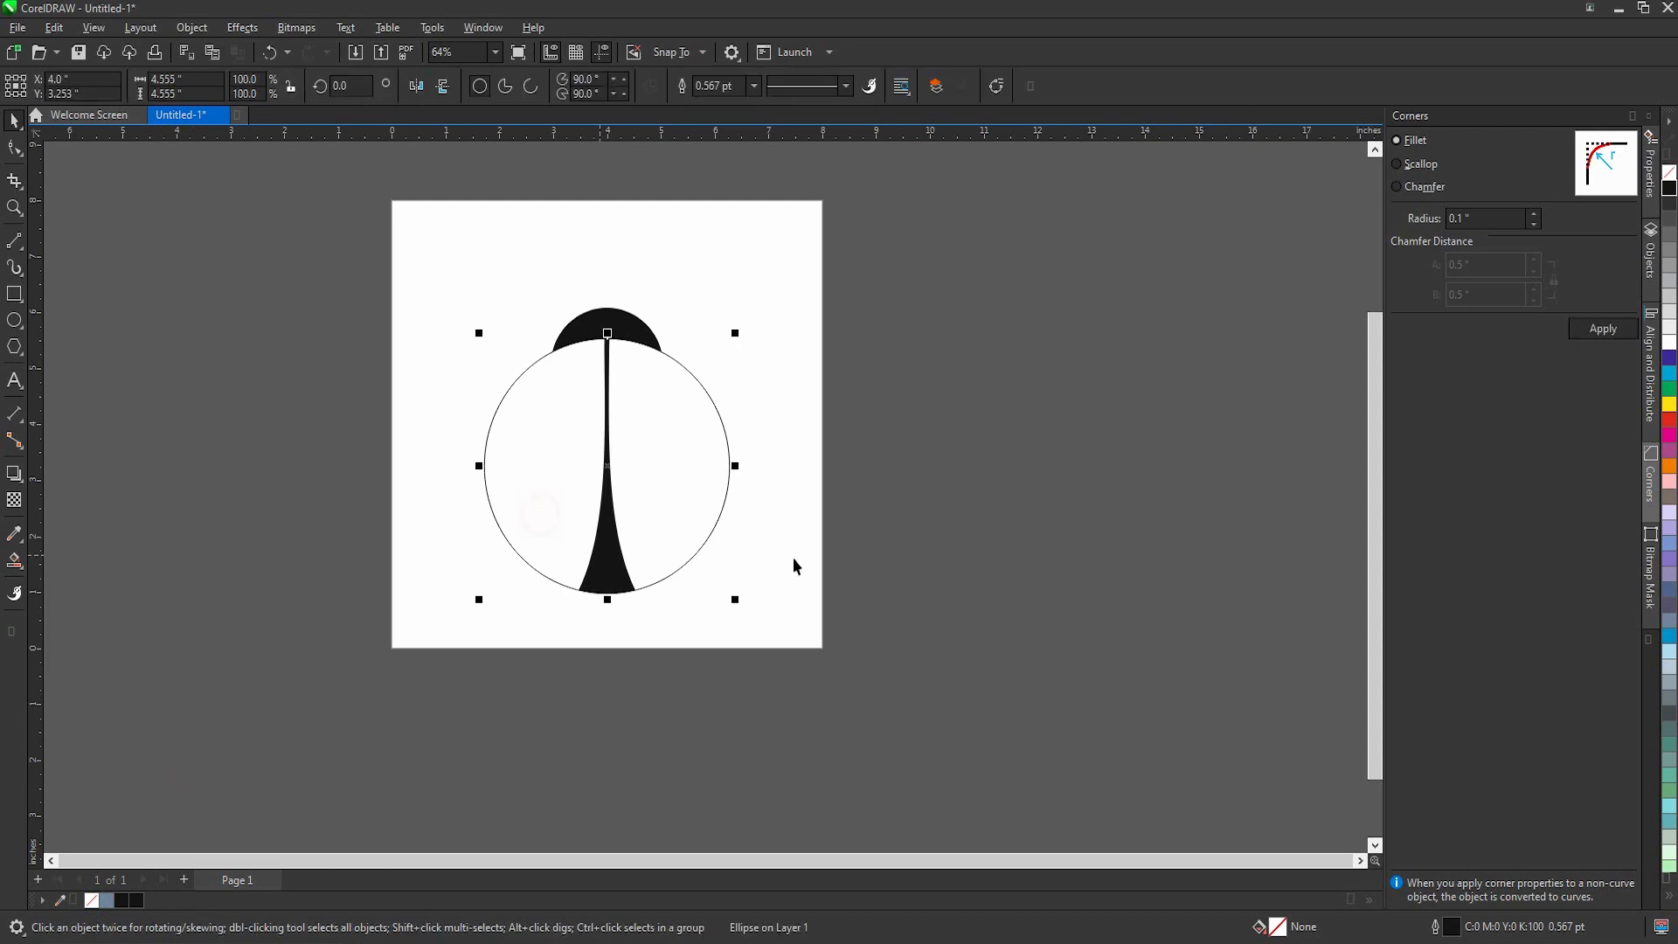
{"action": "left_click", "coordinate": [1670, 423]}
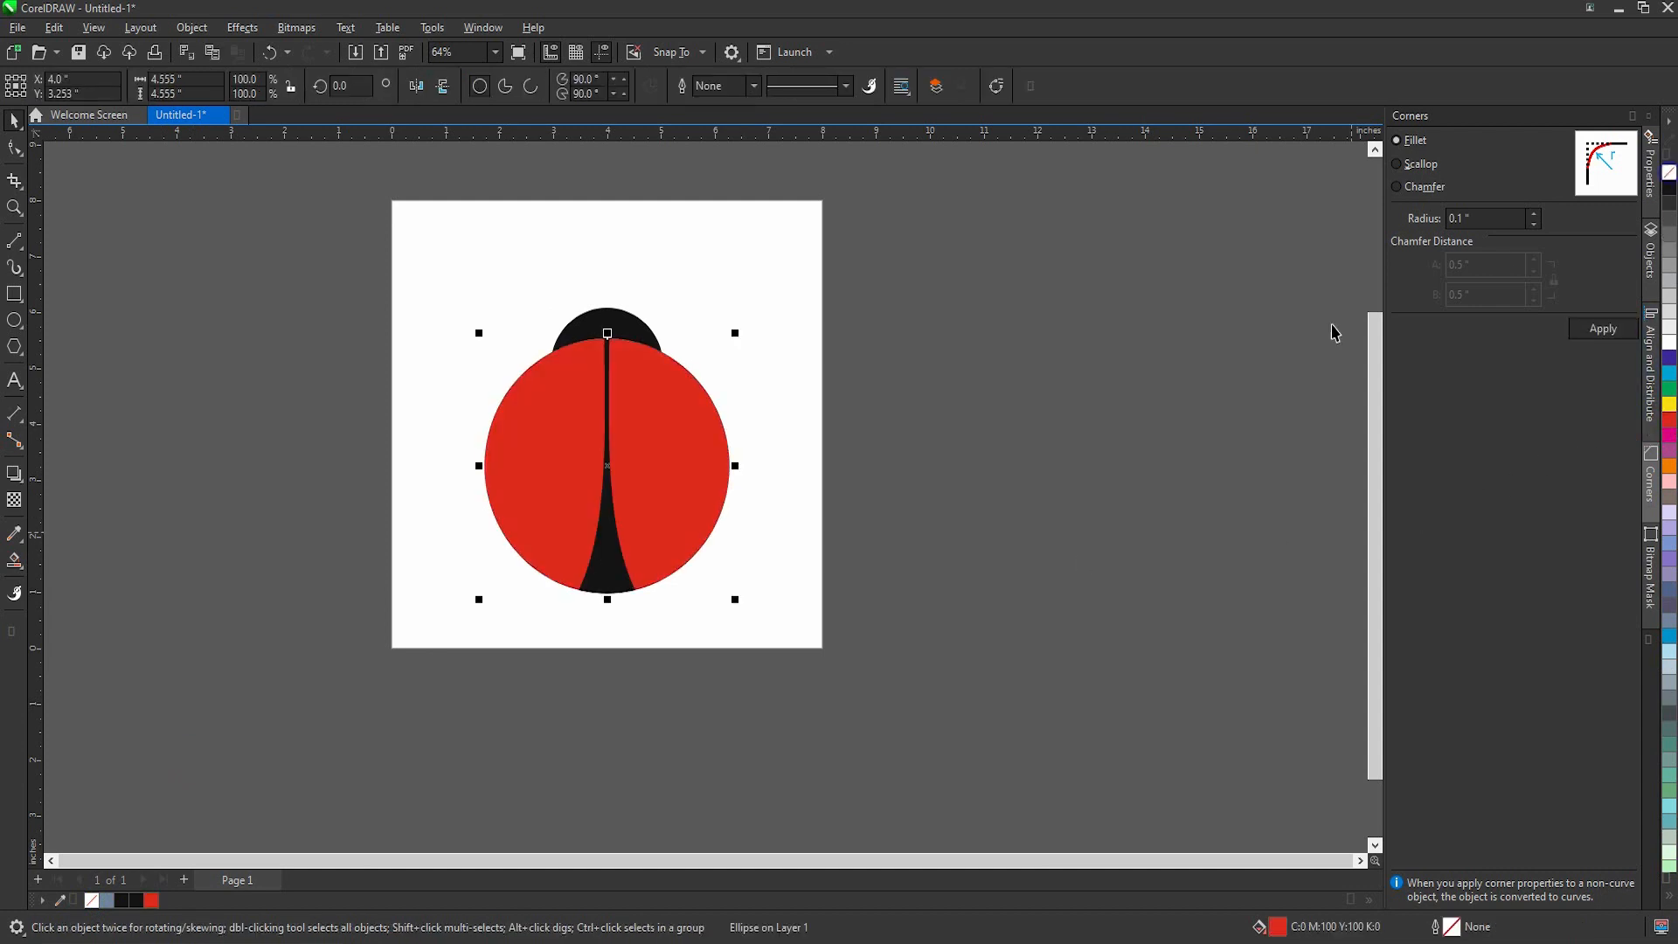
{"action": "left_click", "coordinate": [967, 439]}
Step: Draw a circle about 0.27 in wide near the top of the right wing, filled black with no outline
{"action": "scroll", "coordinate": [632, 430], "scroll_direction": "up", "scroll_amount": 1}
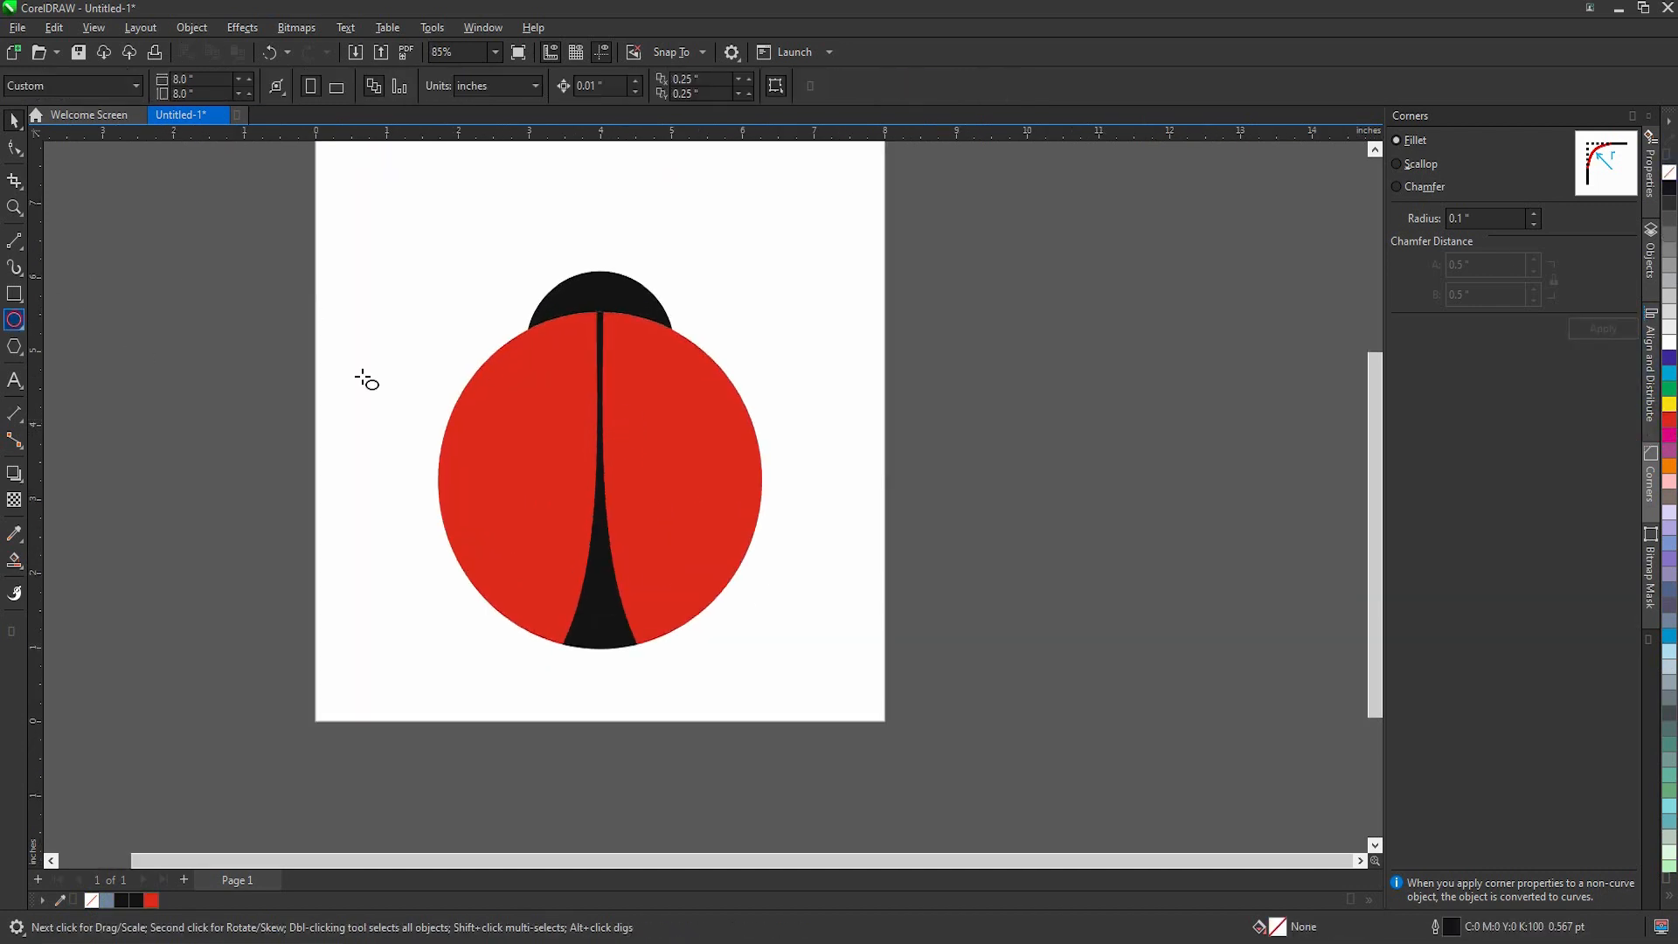
{"action": "scroll", "coordinate": [642, 350], "scroll_direction": "up", "scroll_amount": 2}
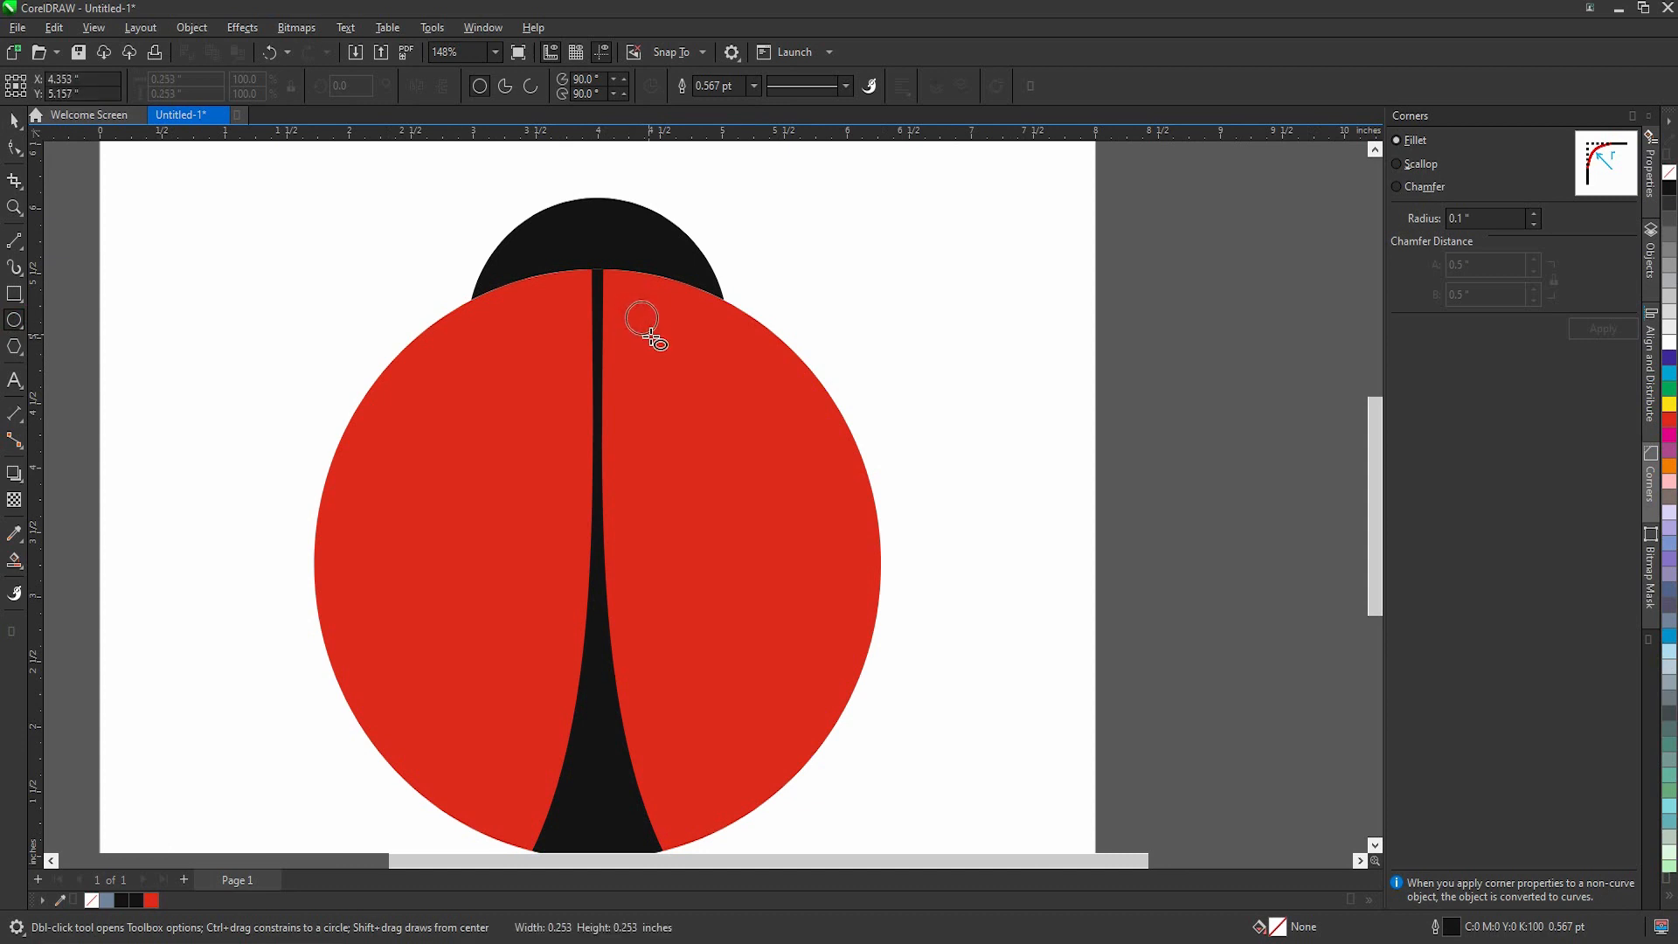
{"action": "left_click_drag", "start_coordinate": [626, 302], "coordinate": [659, 335]}
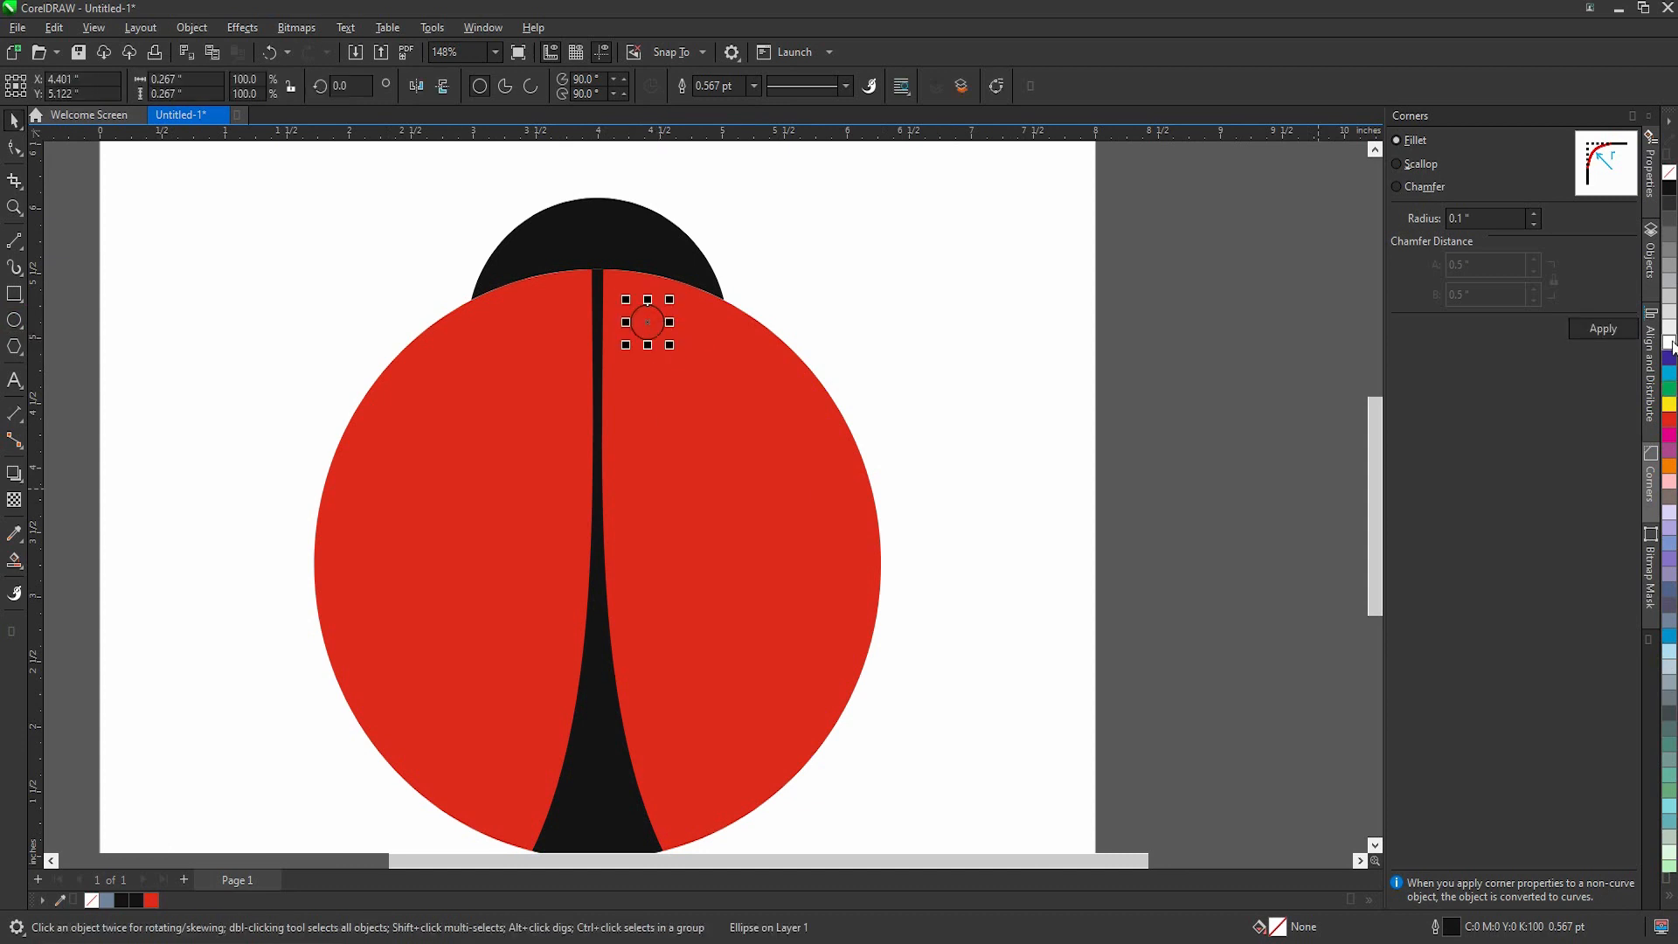
{"action": "left_click", "coordinate": [1669, 187]}
{"action": "right_click", "coordinate": [1670, 172]}
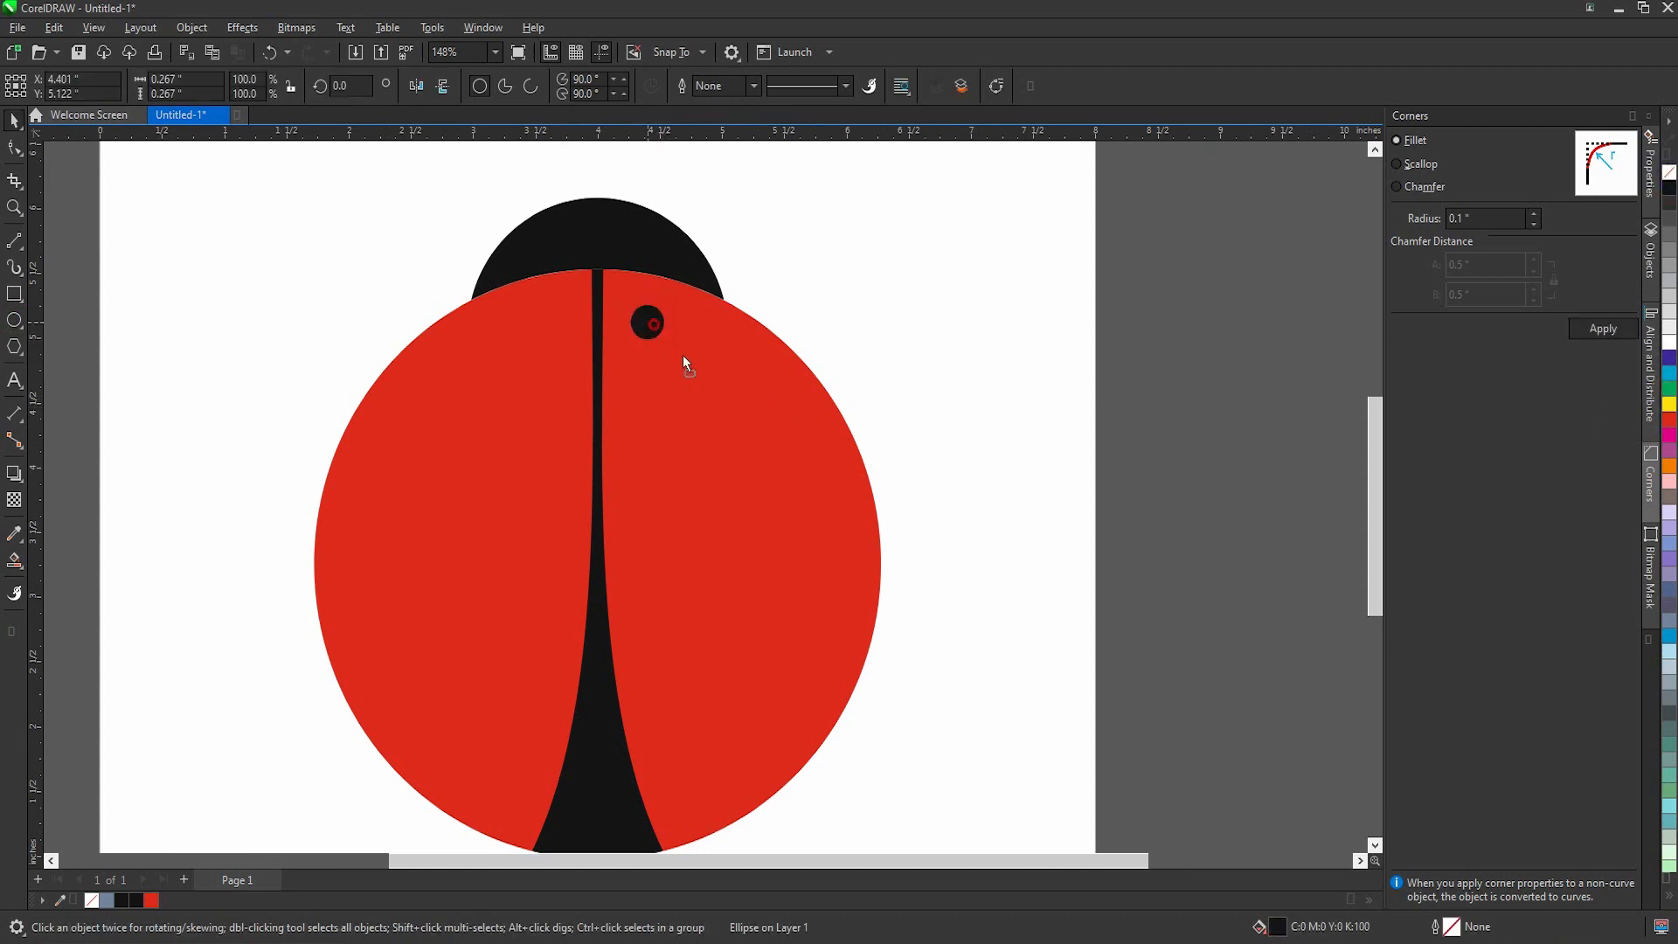
Step: Enlarge the black spot on the right wing to about 0.443 in in diameter
{"action": "key", "text": "ctrl+z"}
{"action": "left_click_drag", "start_coordinate": [676, 353], "coordinate": [699, 375]}
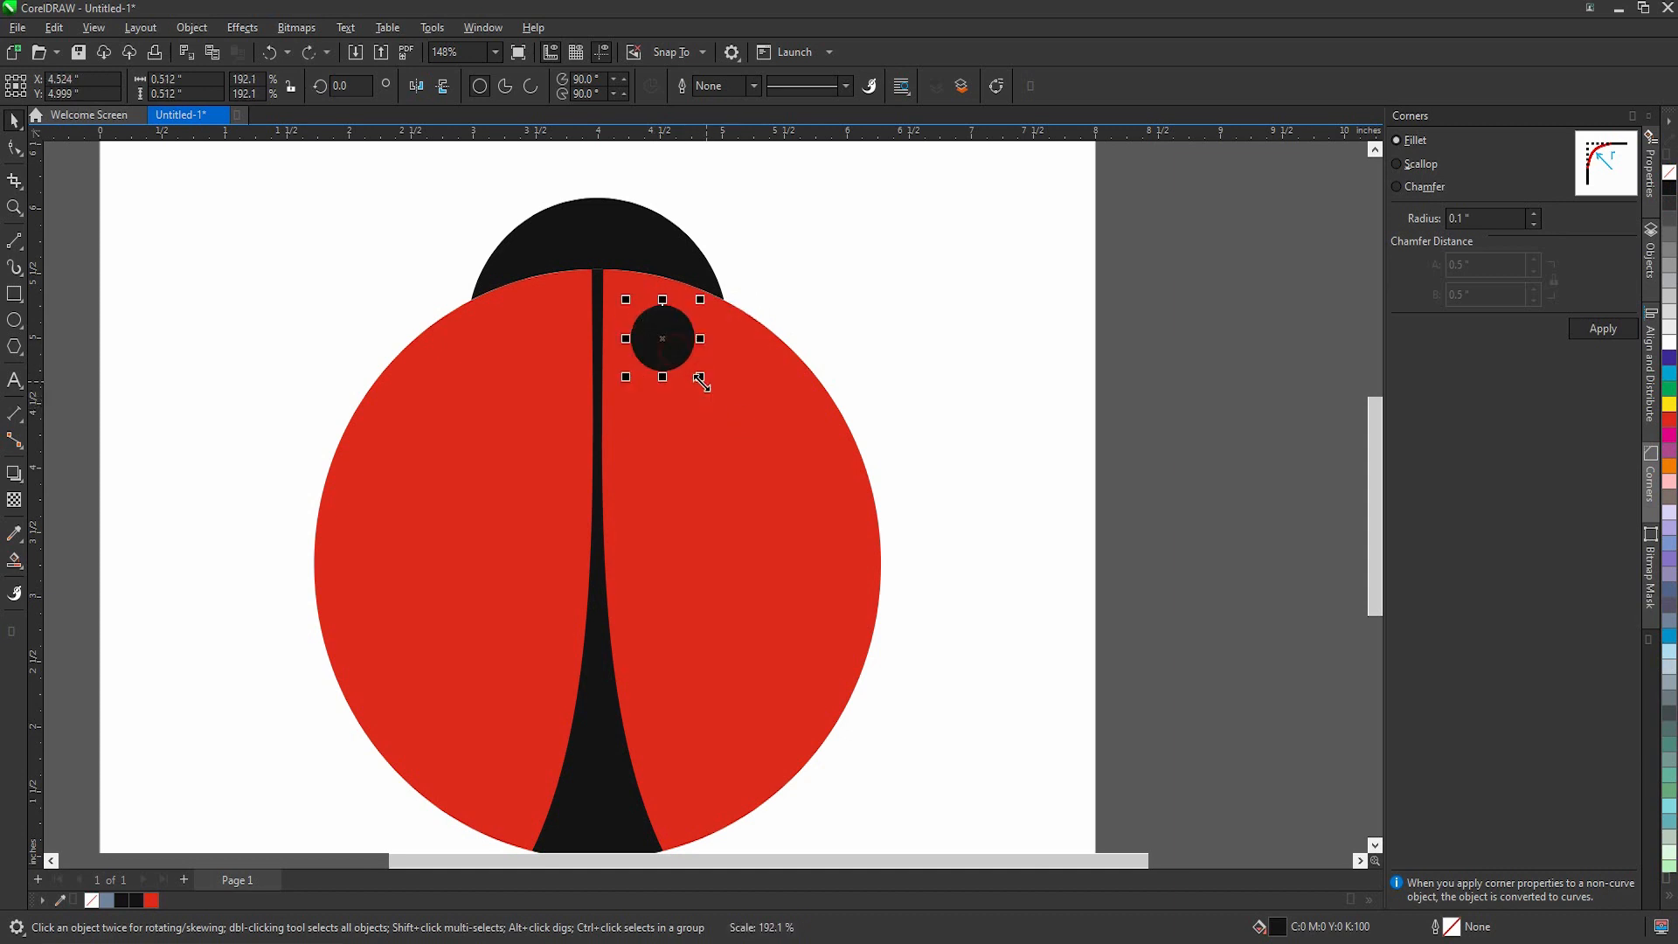
{"action": "left_click", "coordinate": [709, 308], "text": "shift"}
{"action": "left_click_drag", "start_coordinate": [865, 262], "coordinate": [596, 447]}
{"action": "scroll", "coordinate": [693, 293], "scroll_direction": "up", "scroll_amount": 3}
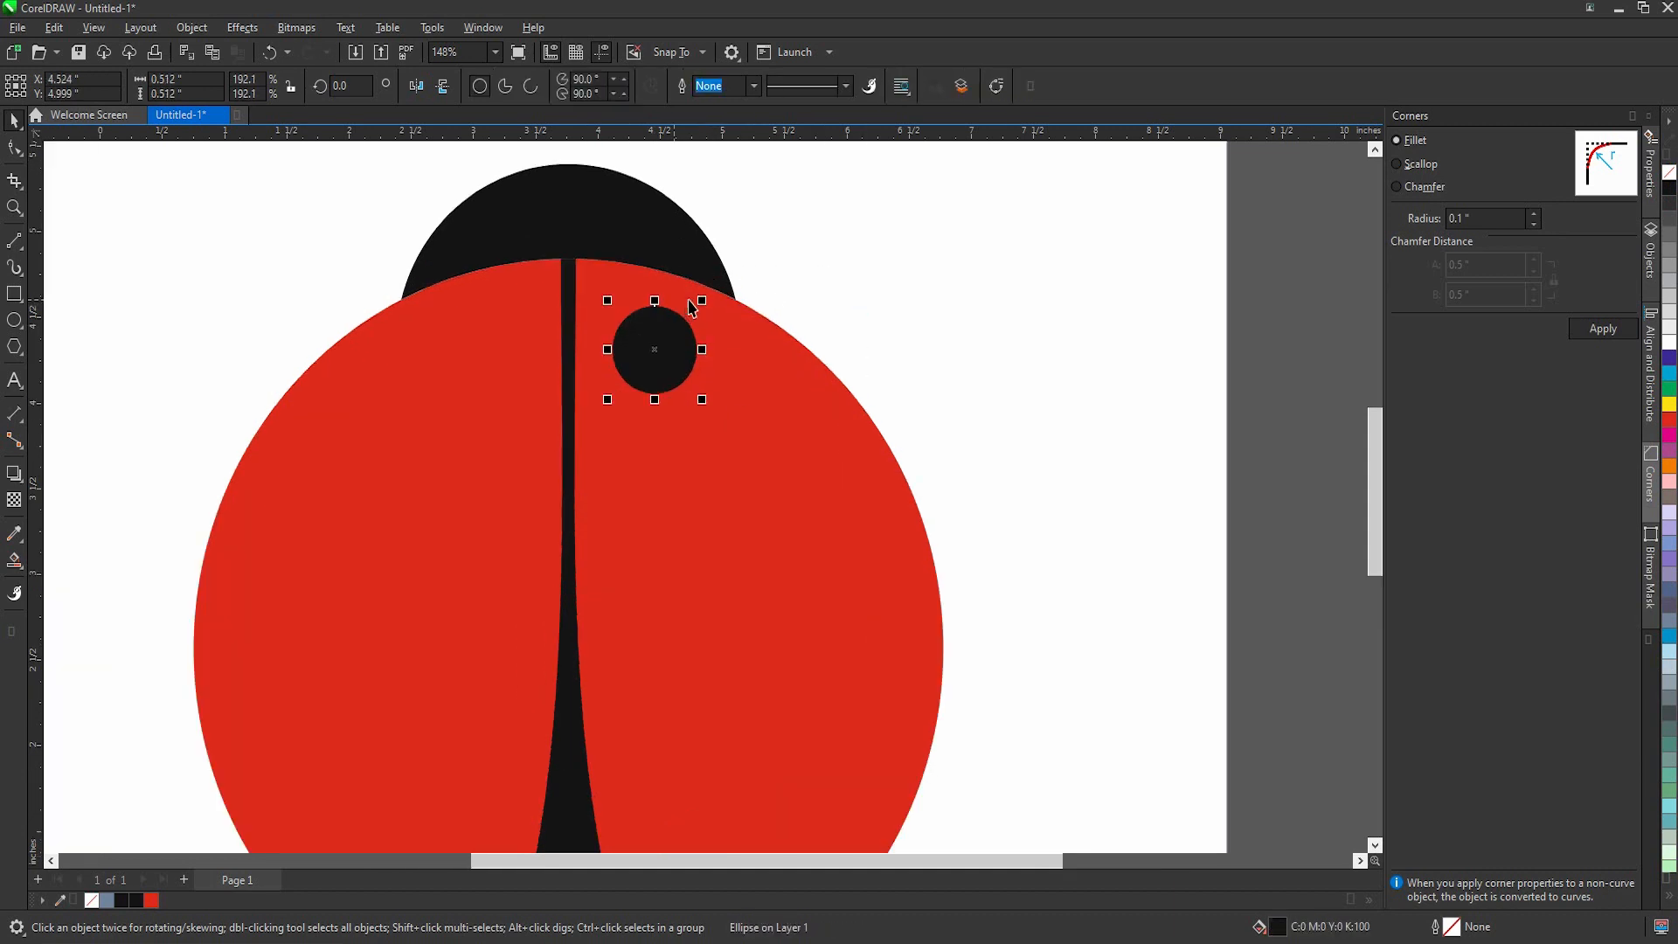
{"action": "left_click_drag", "start_coordinate": [705, 301], "coordinate": [683, 313]}
{"action": "scroll", "coordinate": [687, 330], "scroll_direction": "down", "scroll_amount": 1}
{"action": "scroll", "coordinate": [716, 421], "scroll_direction": "down", "scroll_amount": 2}
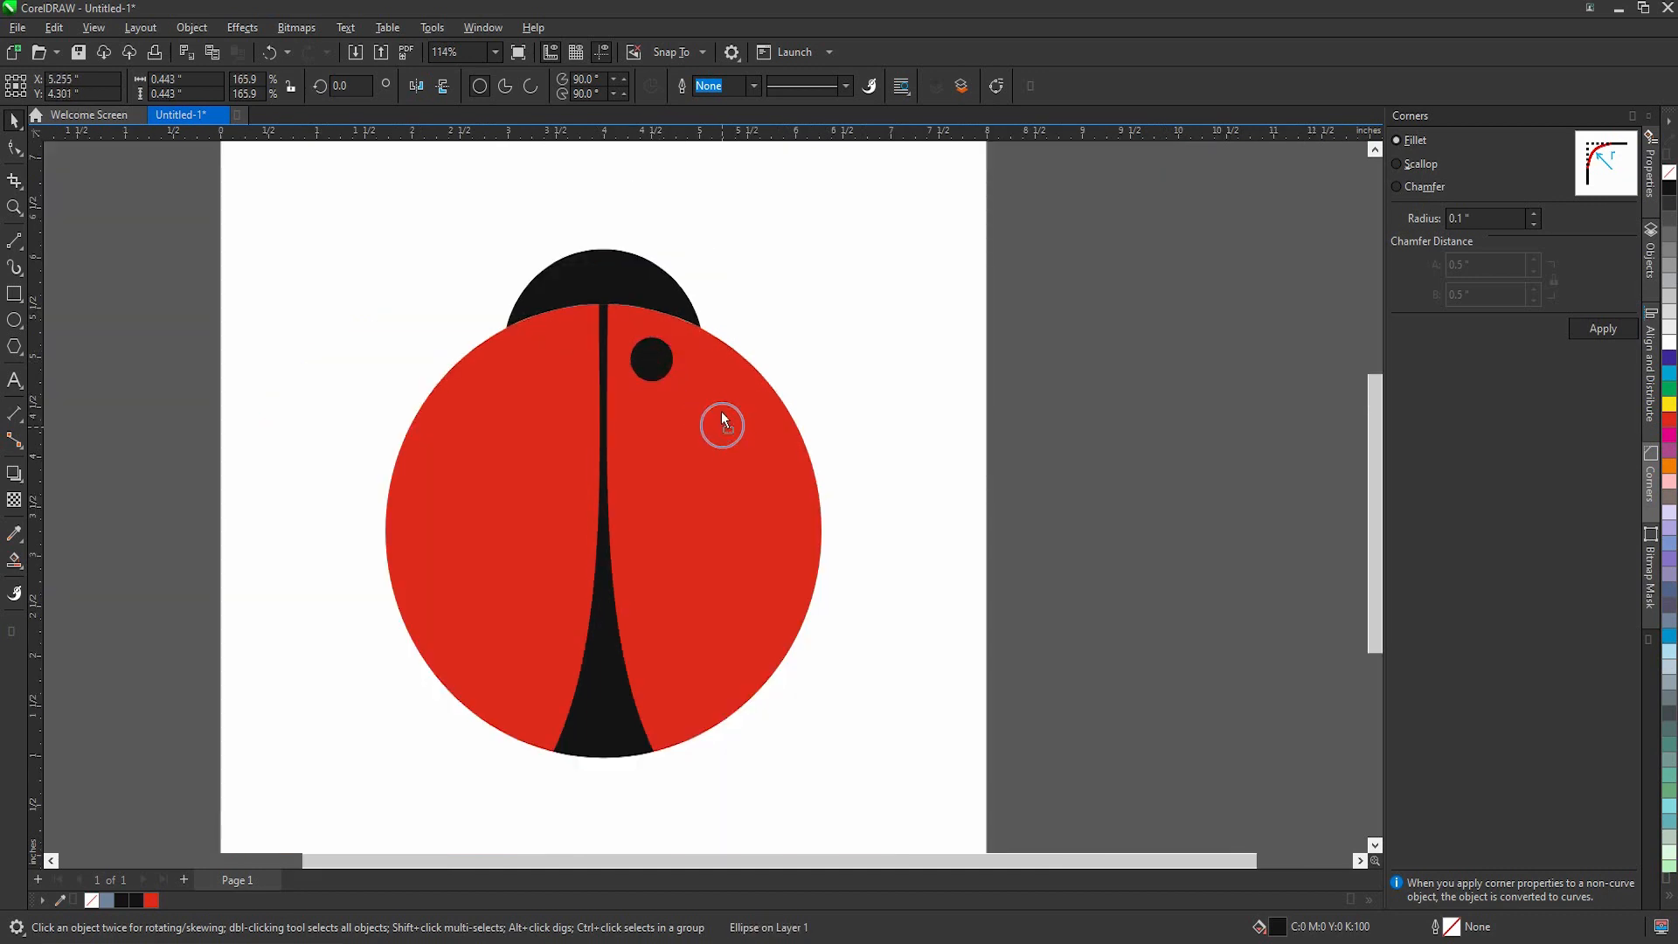
Step: Duplicate the black spot six times, spreading the copies down the right wing
{"action": "left_click_drag", "start_coordinate": [721, 403], "coordinate": [690, 682]}
{"action": "left_click", "coordinate": [954, 549]}
{"action": "scroll", "coordinate": [736, 583], "scroll_direction": "down", "scroll_amount": 1}
{"action": "scroll", "coordinate": [736, 584], "scroll_direction": "up", "scroll_amount": 3}
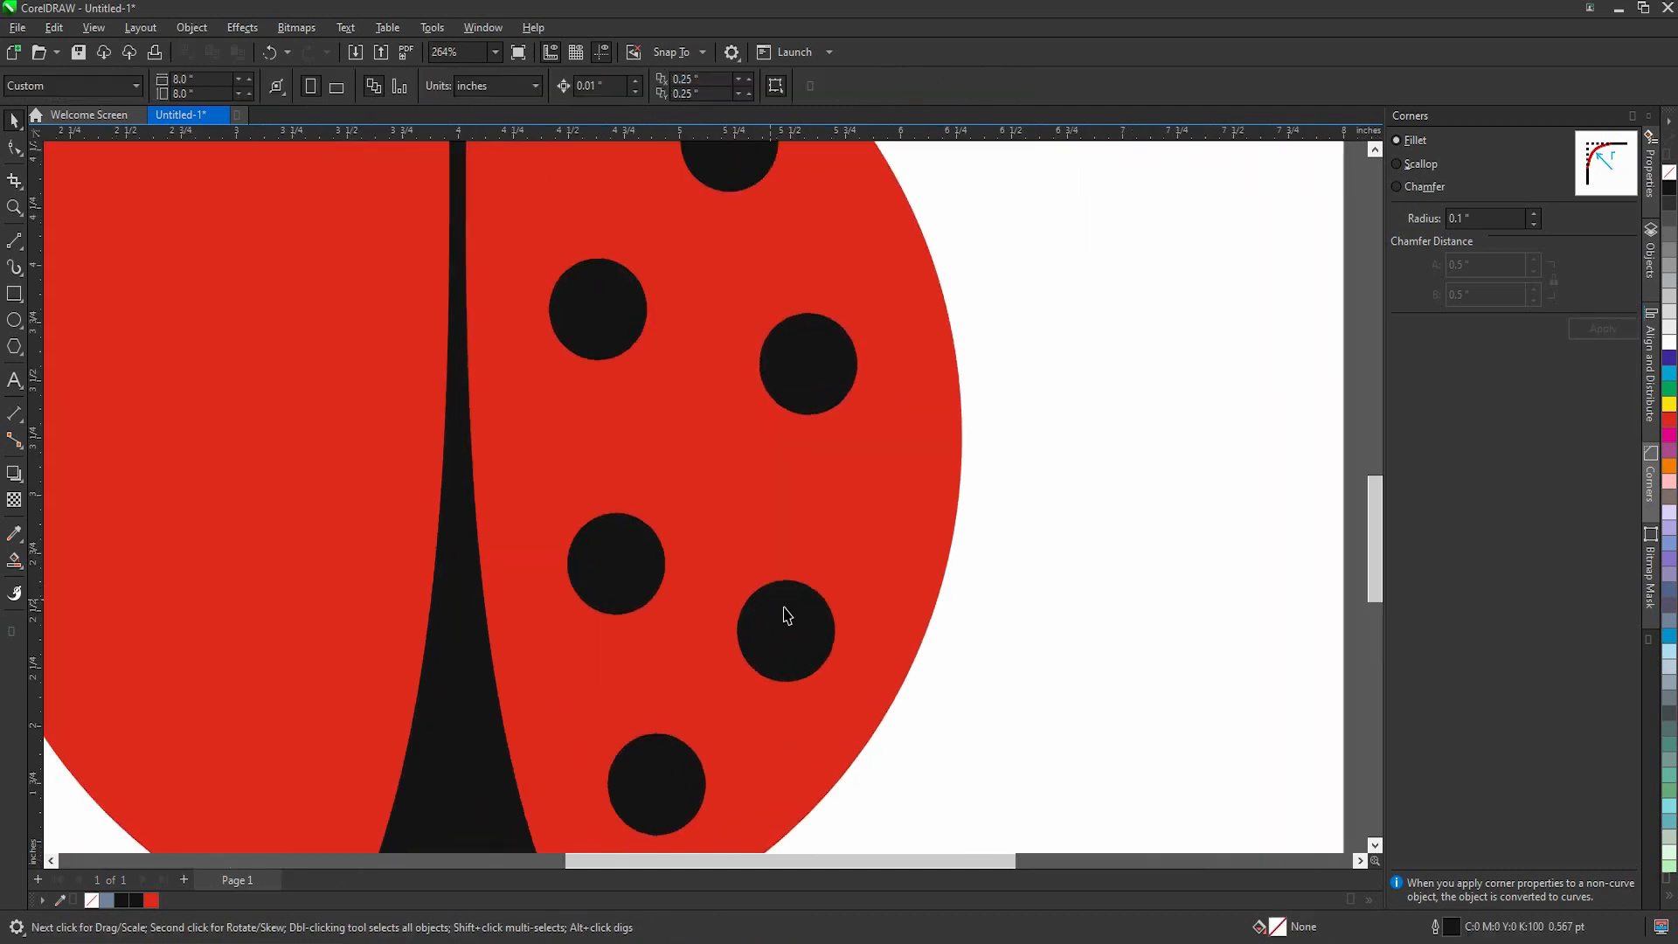
Step: Adjust the spacing of the right wing's spots by shifting the lower outer spot up and the upper outer spot slightly down
{"action": "left_click_drag", "start_coordinate": [785, 610], "coordinate": [802, 580]}
{"action": "scroll", "coordinate": [809, 582], "scroll_direction": "down", "scroll_amount": 2}
{"action": "left_click", "coordinate": [1071, 614]}
{"action": "scroll", "coordinate": [724, 399], "scroll_direction": "up", "scroll_amount": 2}
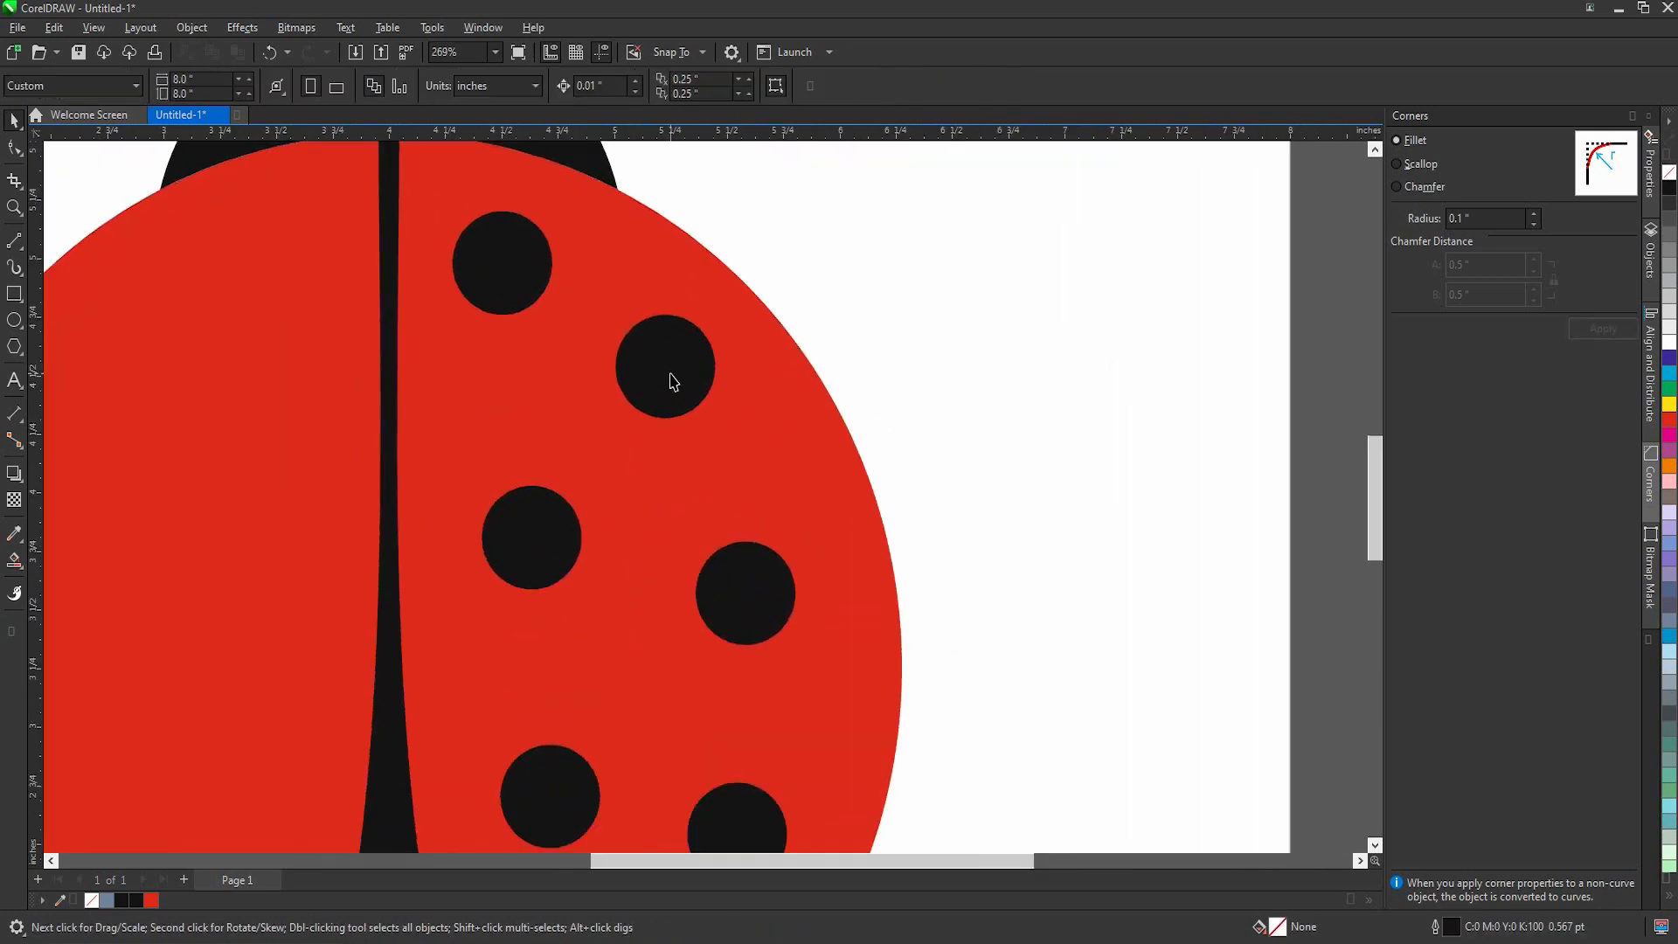
{"action": "left_click_drag", "start_coordinate": [668, 369], "coordinate": [686, 389]}
{"action": "left_click_drag", "start_coordinate": [705, 398], "coordinate": [694, 398]}
{"action": "scroll", "coordinate": [690, 399], "scroll_direction": "down", "scroll_amount": 3}
{"action": "left_click", "coordinate": [856, 473]}
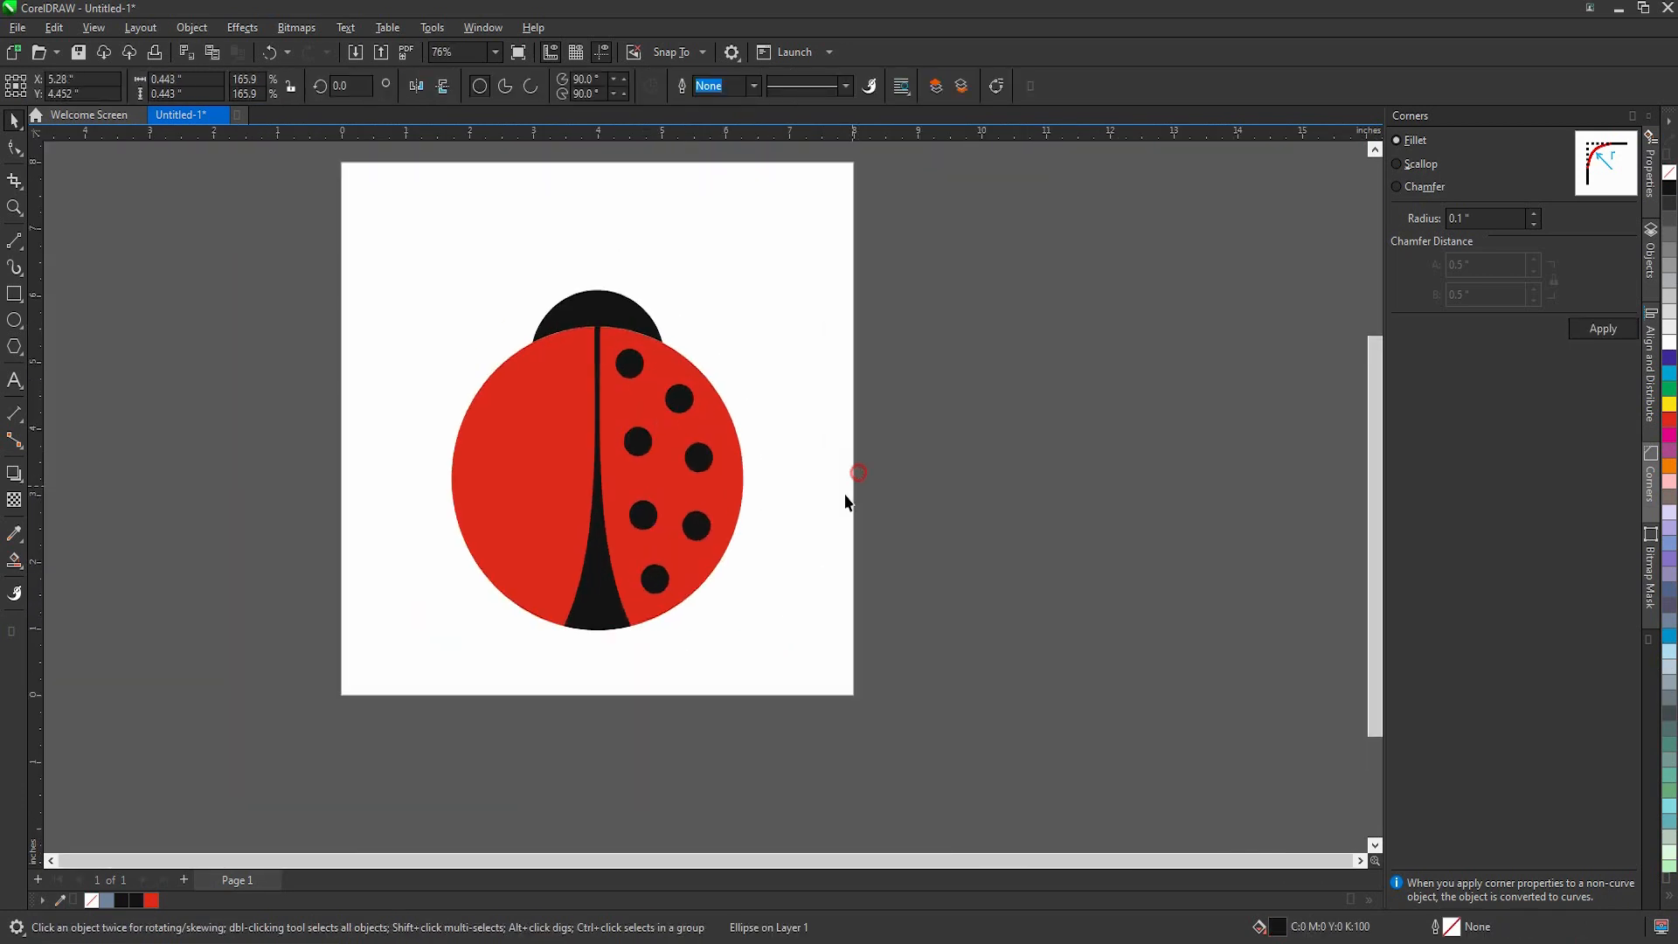
Step: Mirror a copy of the right wing's seven black spots horizontally onto the left wing
{"action": "left_click_drag", "start_coordinate": [817, 309], "coordinate": [642, 608]}
{"action": "scroll", "coordinate": [722, 487], "scroll_direction": "up", "scroll_amount": 1}
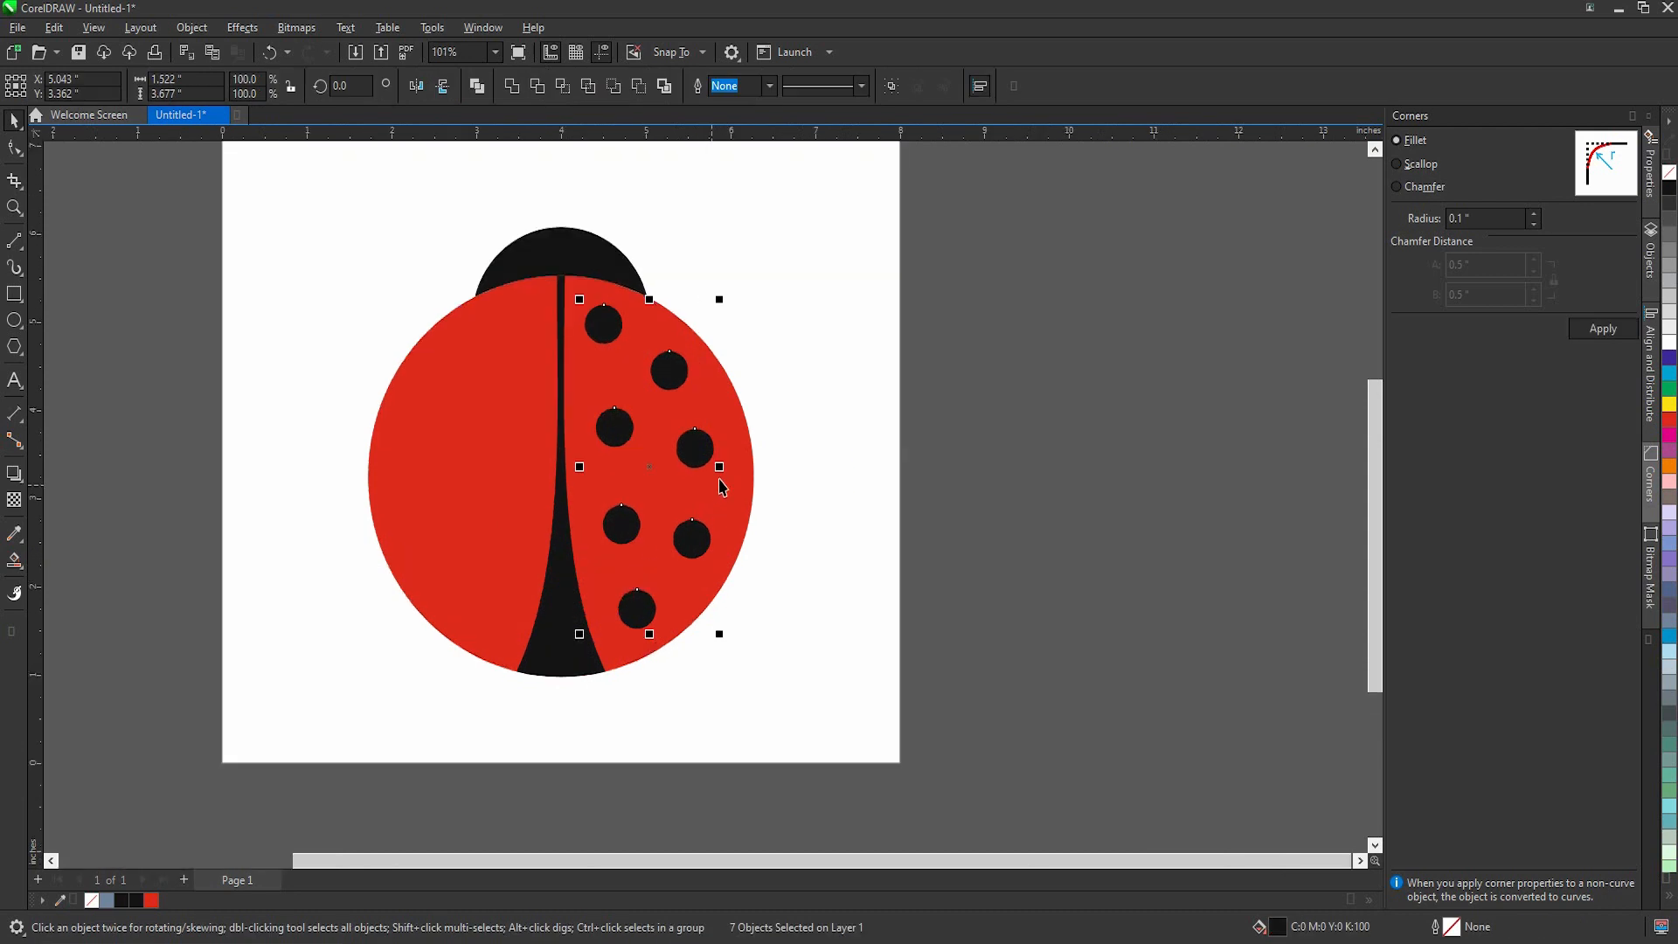
{"action": "left_click_drag", "start_coordinate": [721, 465], "coordinate": [499, 439]}
{"action": "right_click", "coordinate": [562, 473]}
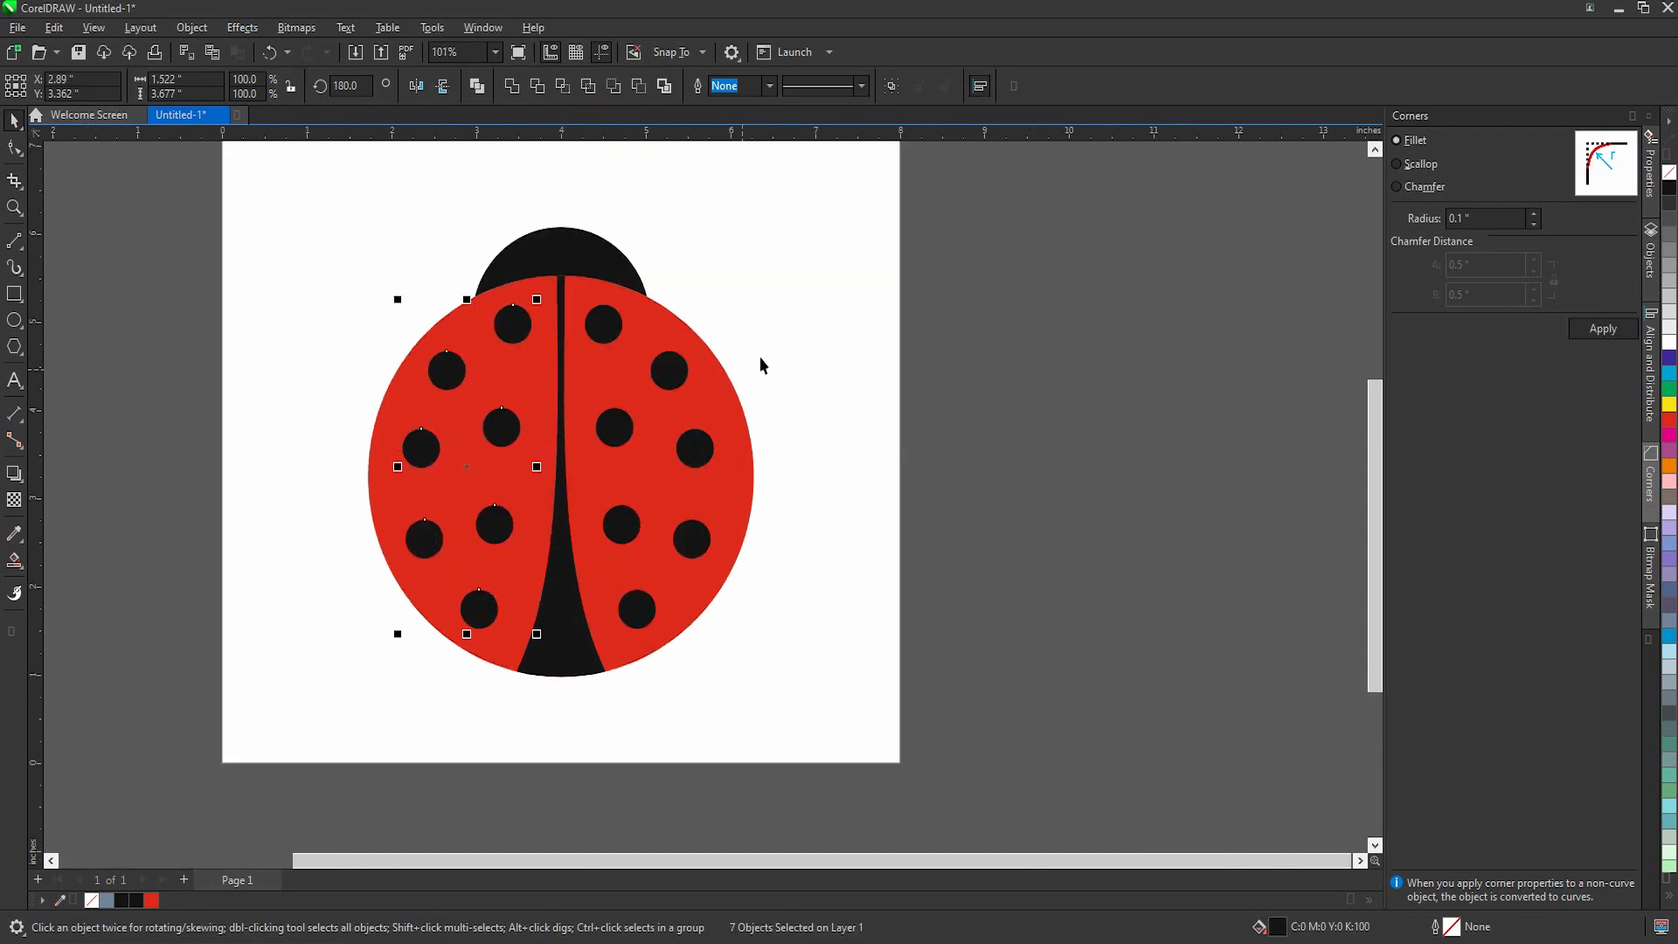
Step: Weld the spots on both wings into one object and centre it on the body
{"action": "left_click_drag", "start_coordinate": [813, 276], "coordinate": [576, 614]}
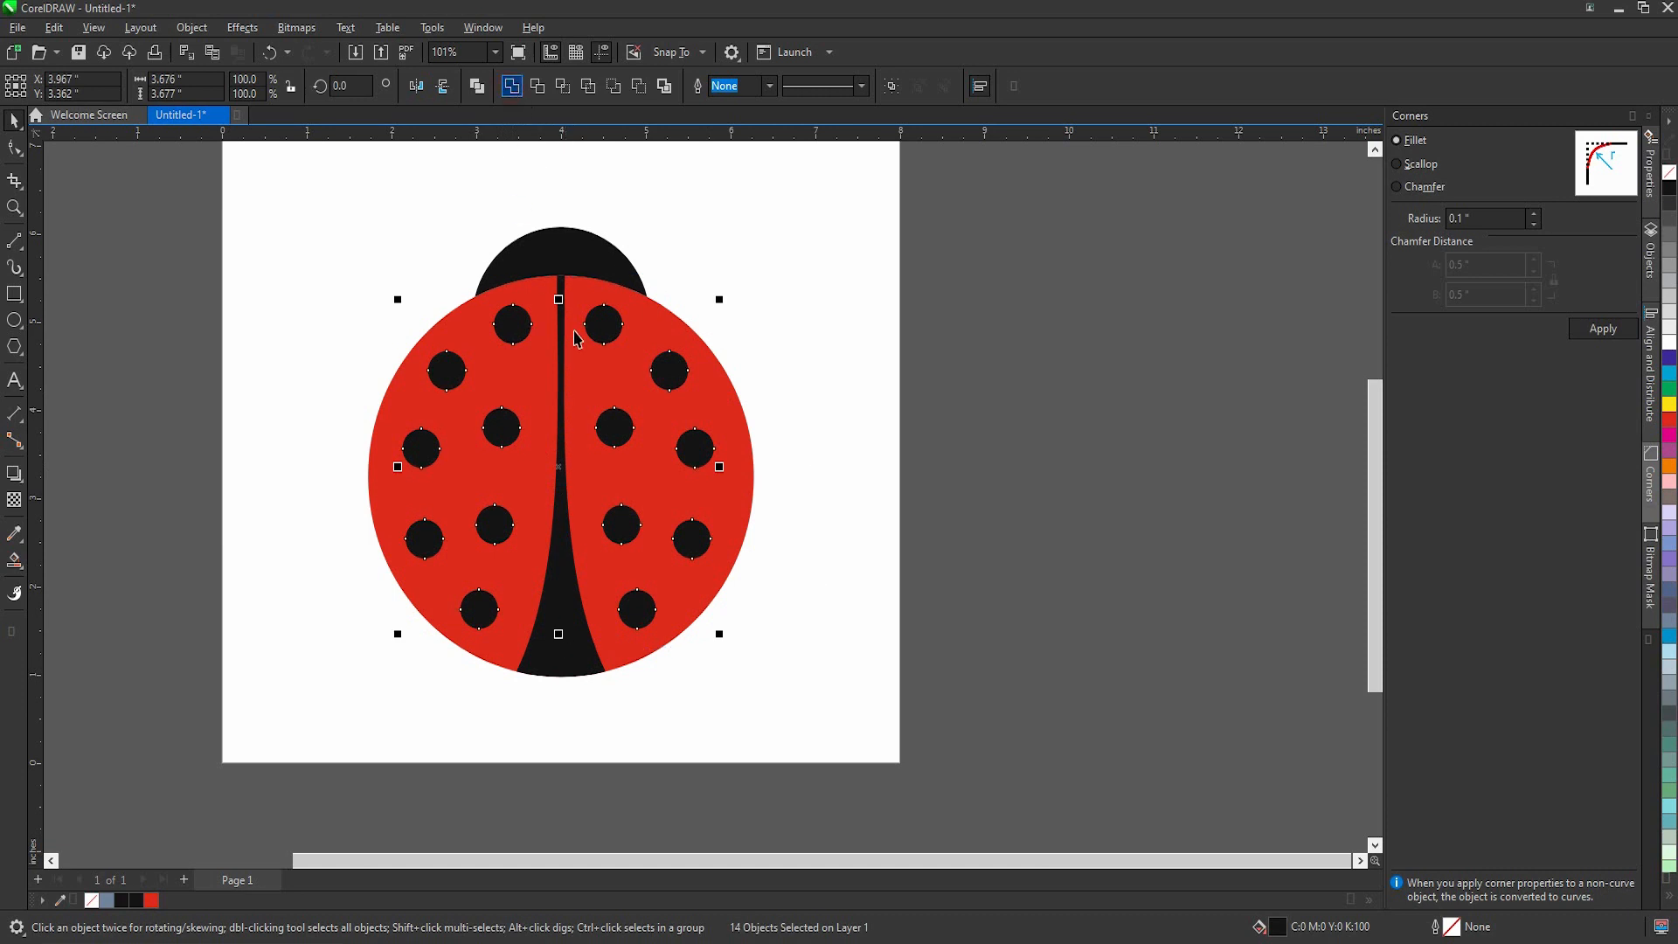
{"action": "left_click", "coordinate": [952, 390]}
{"action": "scroll", "coordinate": [630, 551], "scroll_direction": "down", "scroll_amount": 1}
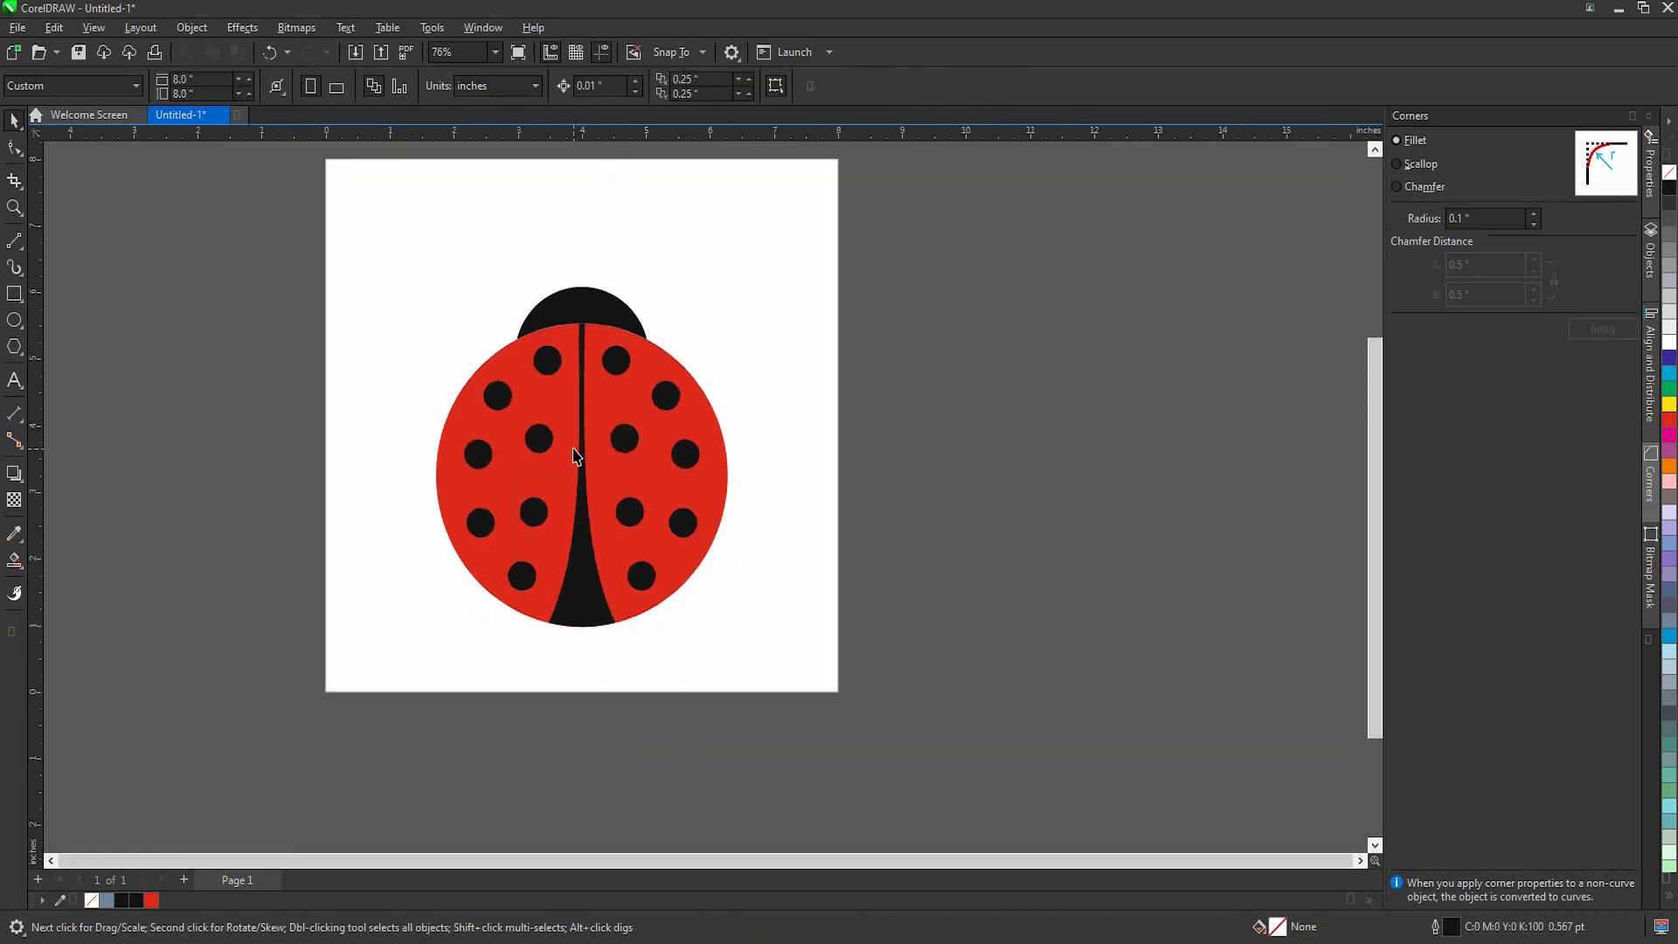
Step: Draw a bent leg on the body's right side with the 2-Point Line tool, horizontal then angled down, about 1.09 by 0.40 in
{"action": "left_click", "coordinate": [19, 249]}
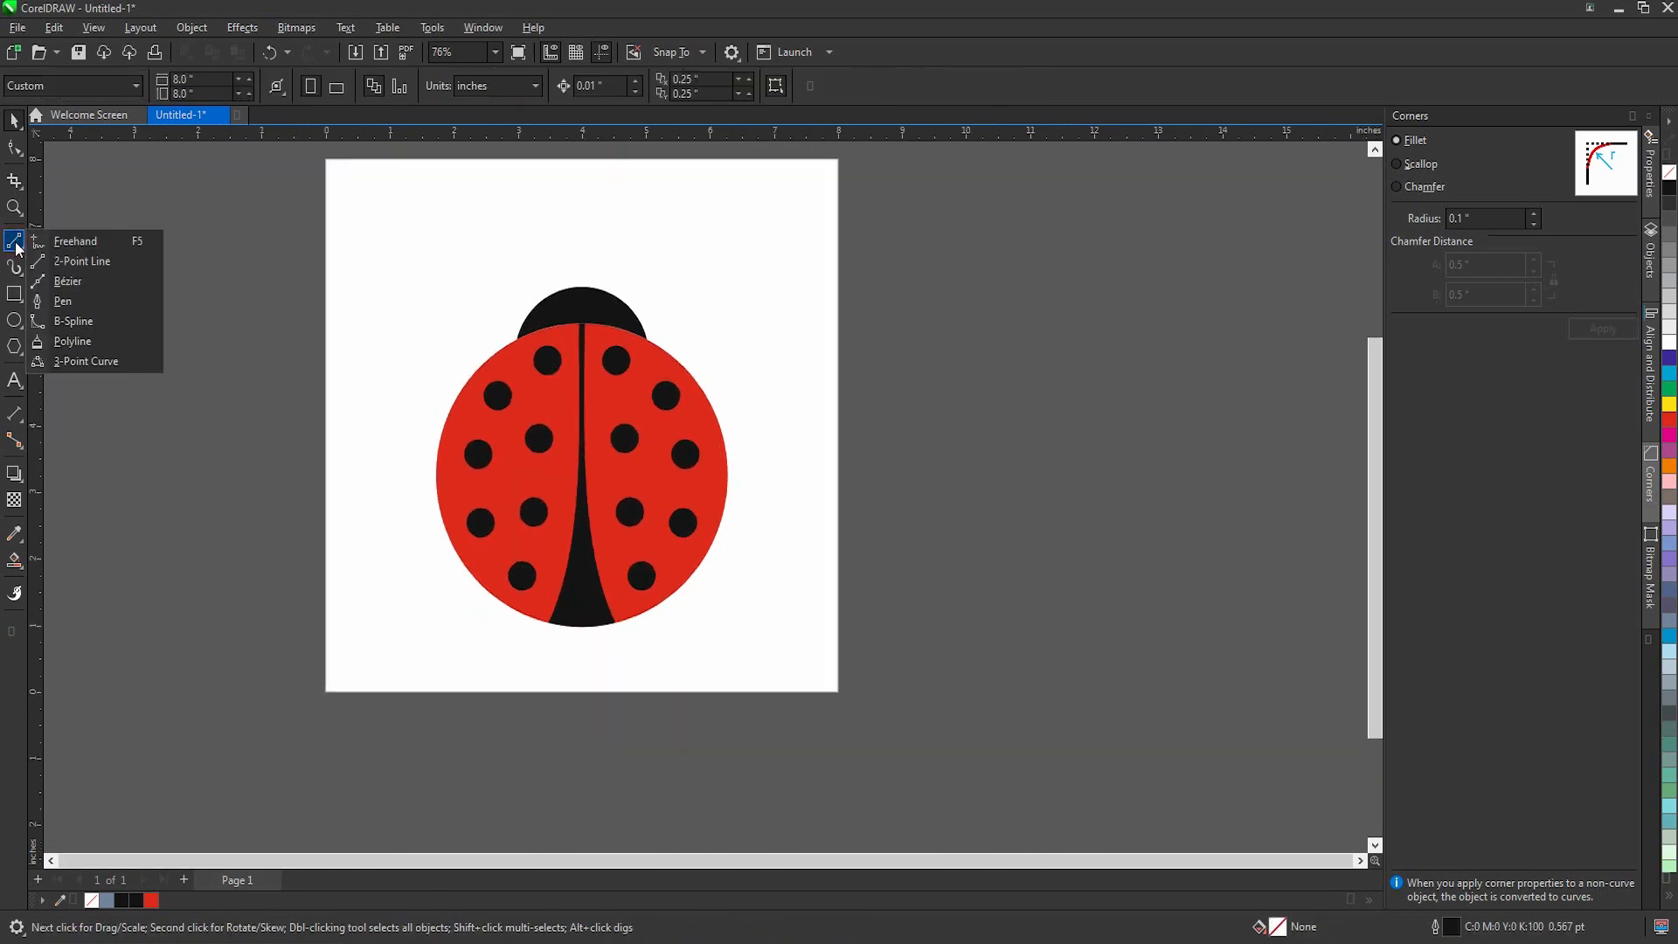
{"action": "left_click", "coordinate": [70, 260]}
{"action": "scroll", "coordinate": [693, 345], "scroll_direction": "up", "scroll_amount": 3}
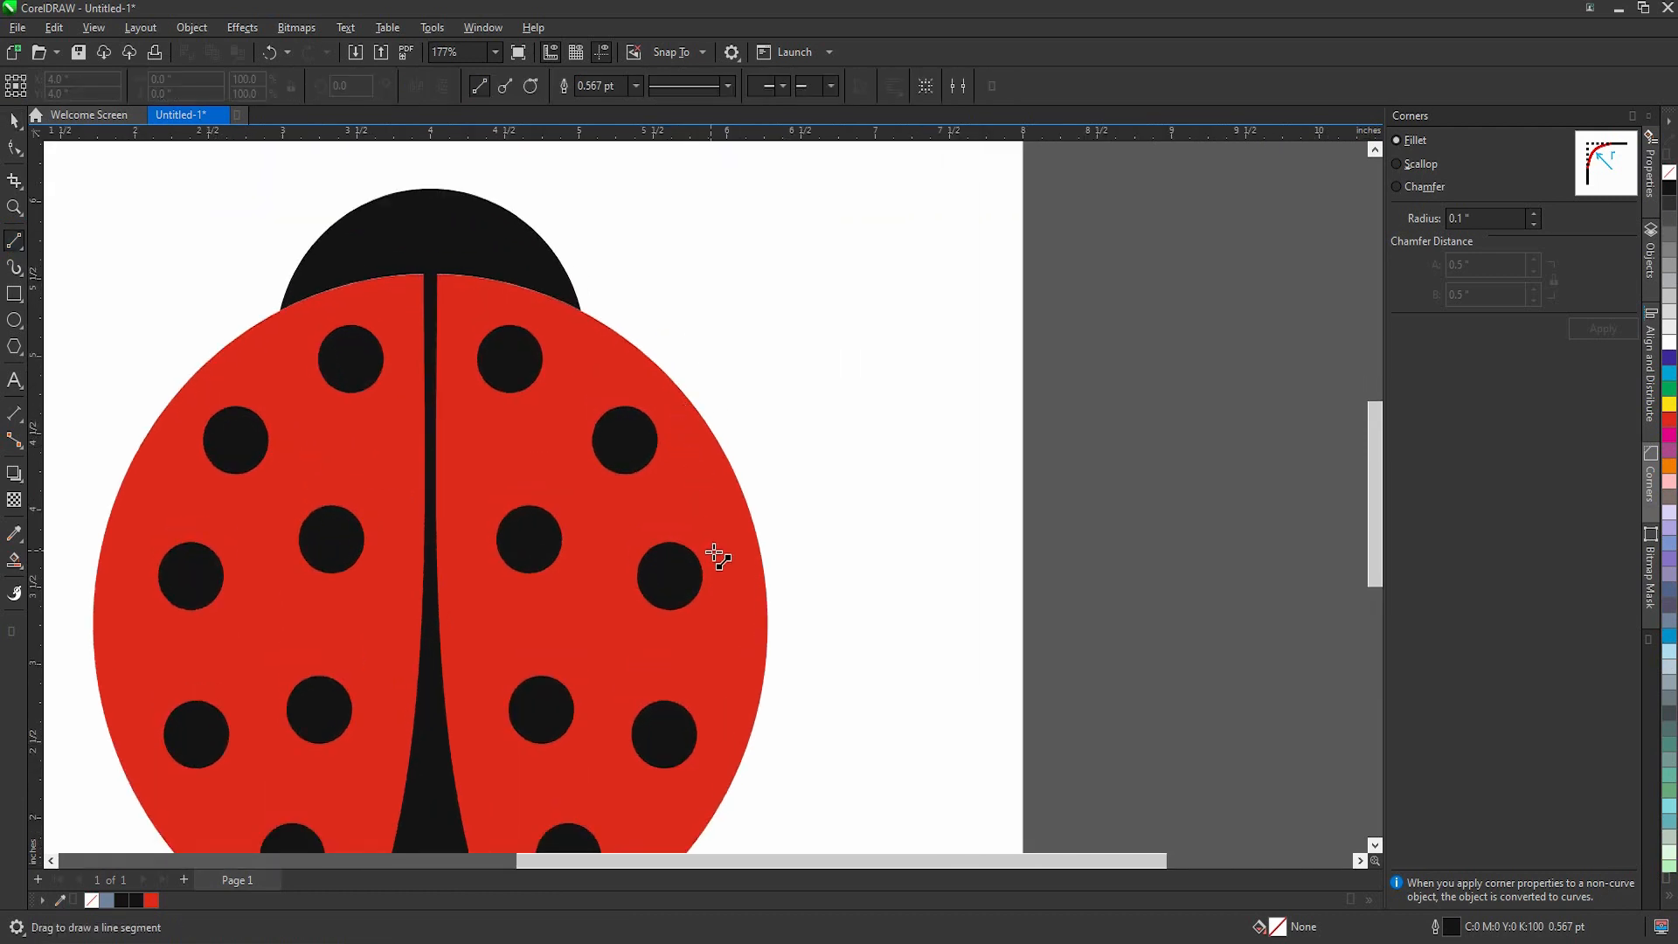
{"action": "mouse_move", "coordinate": [721, 575]}
{"action": "left_mouse_down"}
{"action": "mouse_move", "coordinate": [837, 575]}
{"action": "mouse_move", "coordinate": [894, 639]}
{"action": "left_mouse_up"}
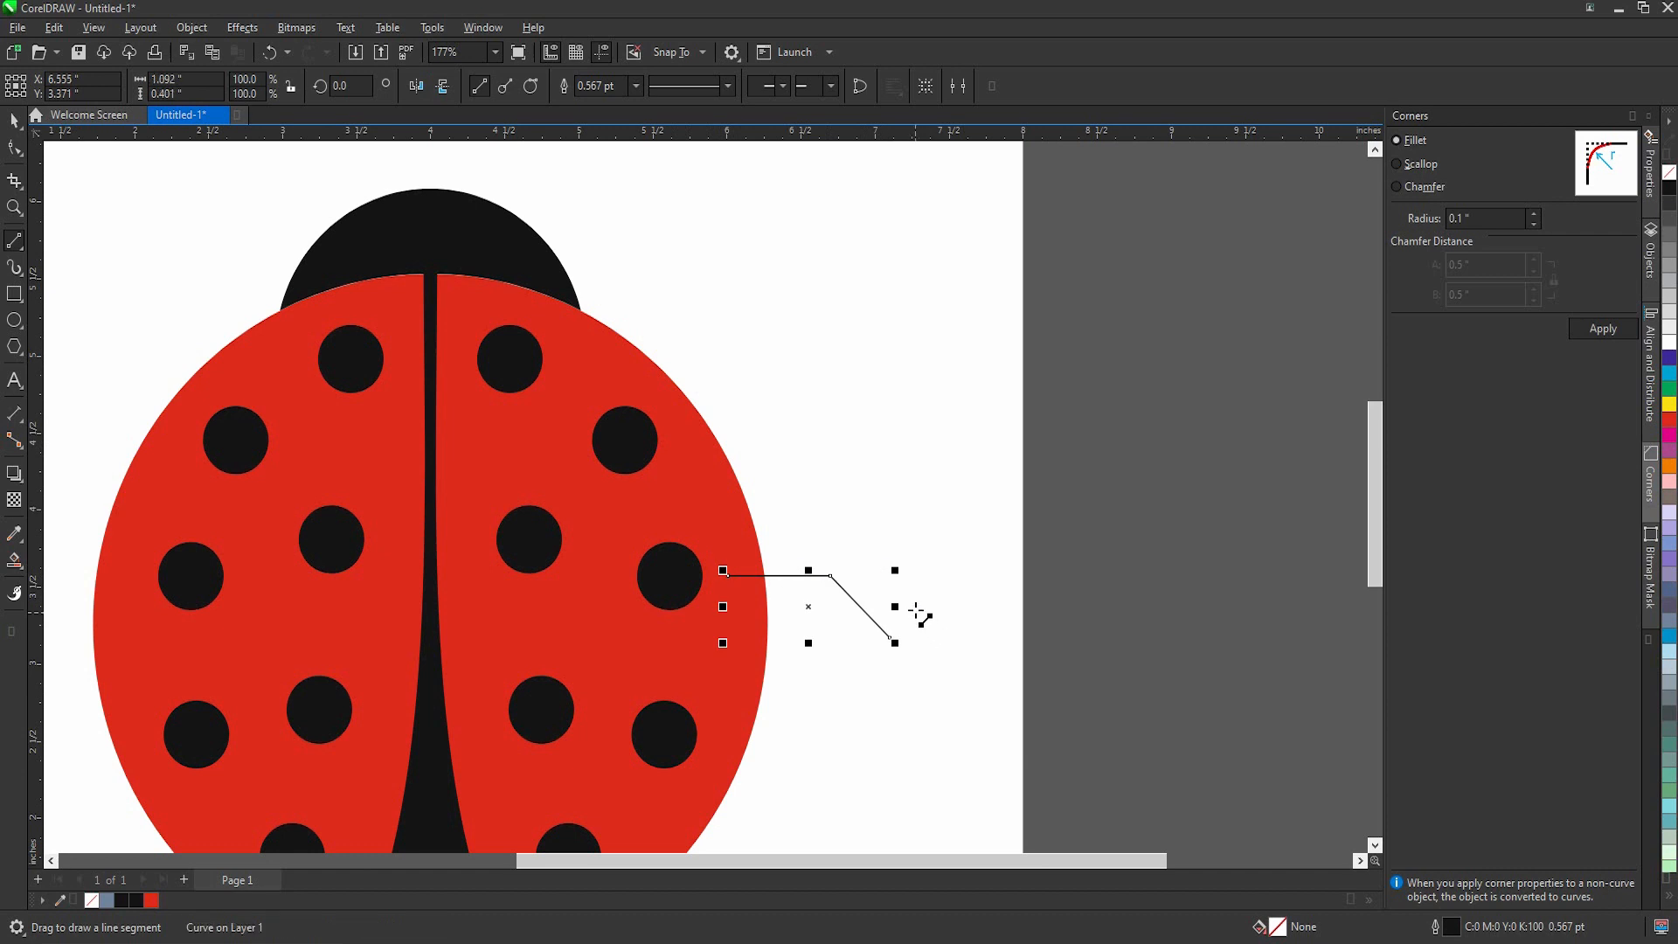
{"action": "key", "text": "space"}
Step: Set the leg's outline to 8 pt with rounded line caps and make it scale with the object
{"action": "scroll", "coordinate": [778, 570], "scroll_direction": "down", "scroll_amount": 2}
{"action": "double_click", "coordinate": [1515, 933]}
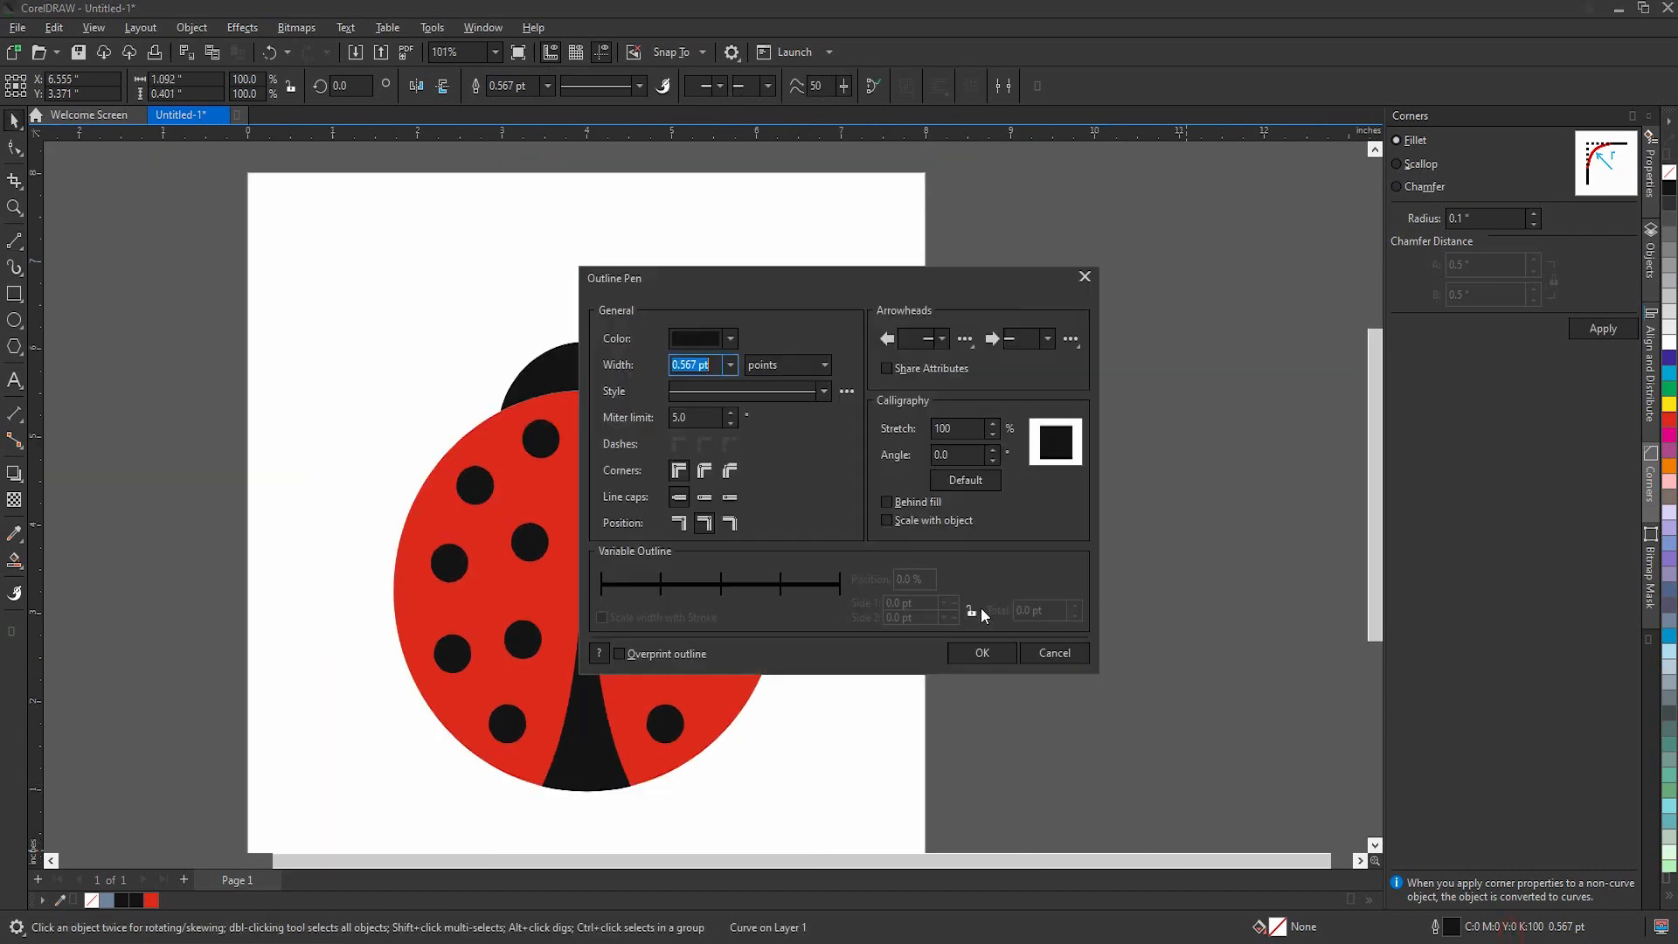
{"action": "left_click", "coordinate": [731, 365]}
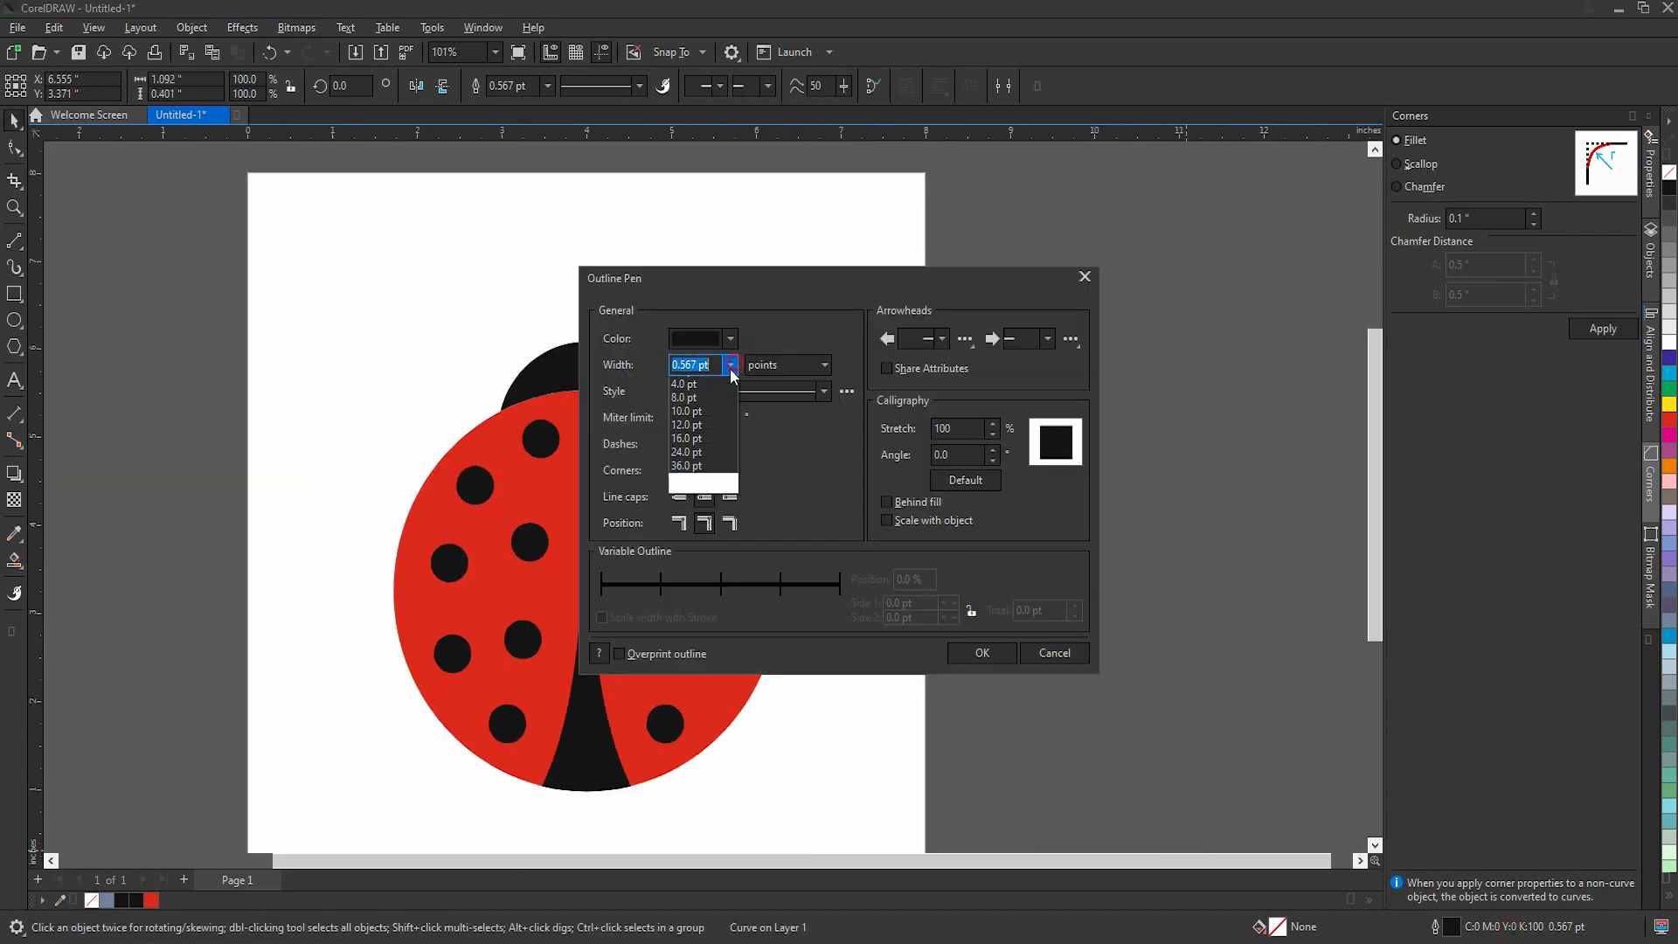
{"action": "left_click", "coordinate": [699, 475]}
{"action": "left_click_drag", "start_coordinate": [830, 278], "coordinate": [1130, 252]}
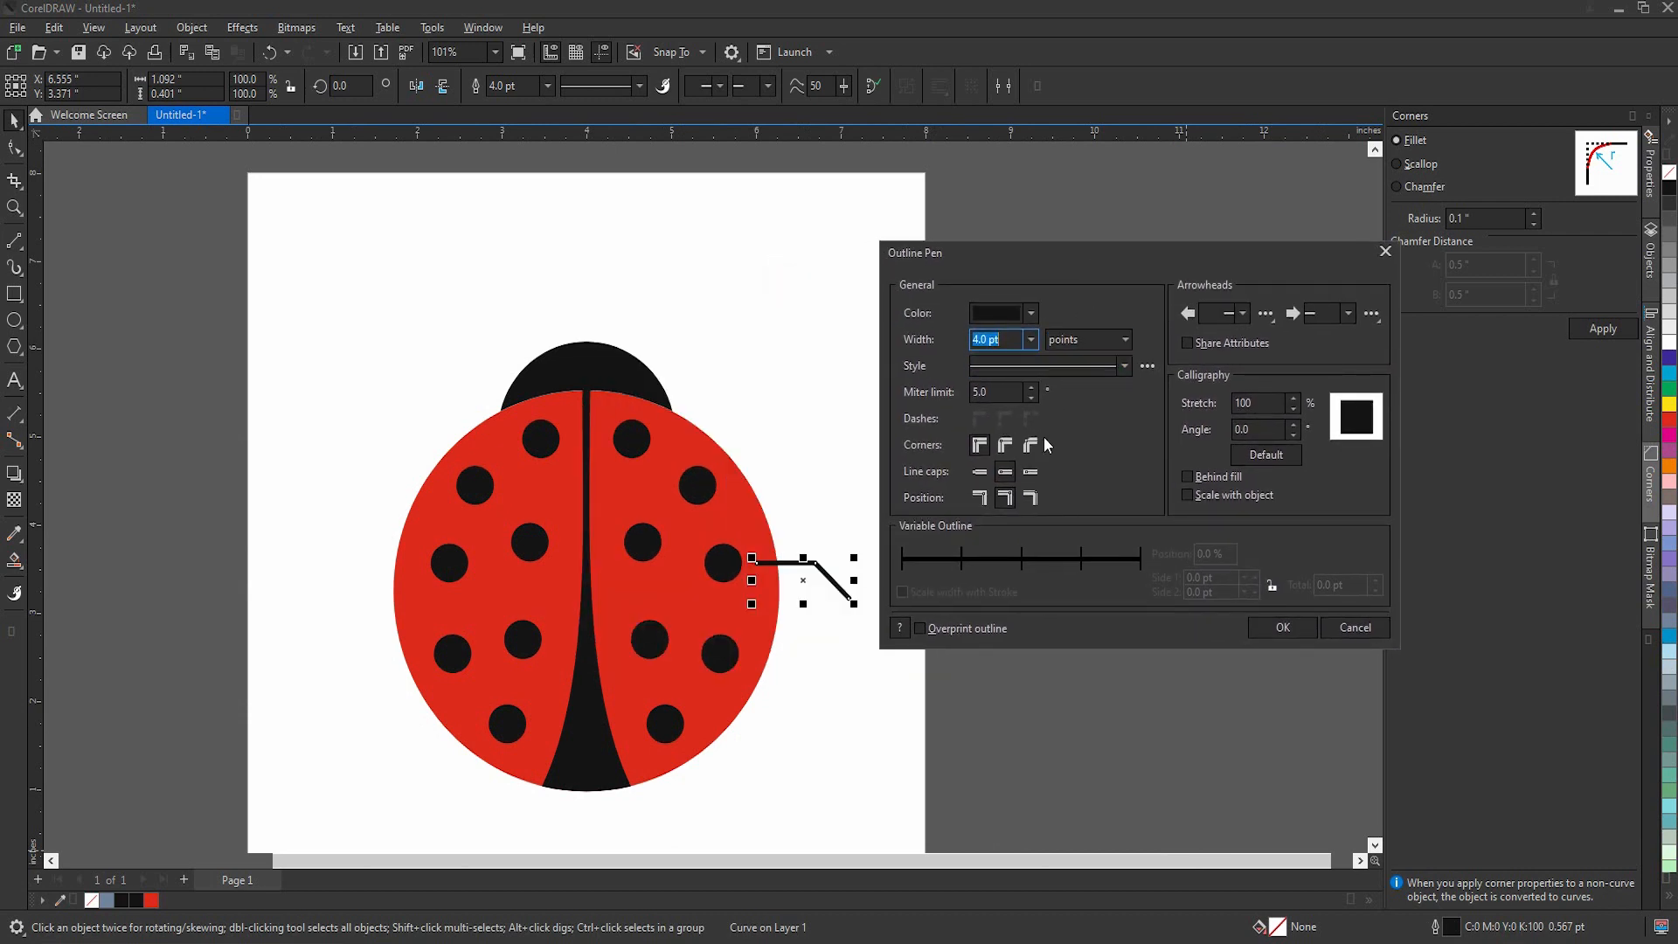
{"action": "left_click", "coordinate": [1034, 341]}
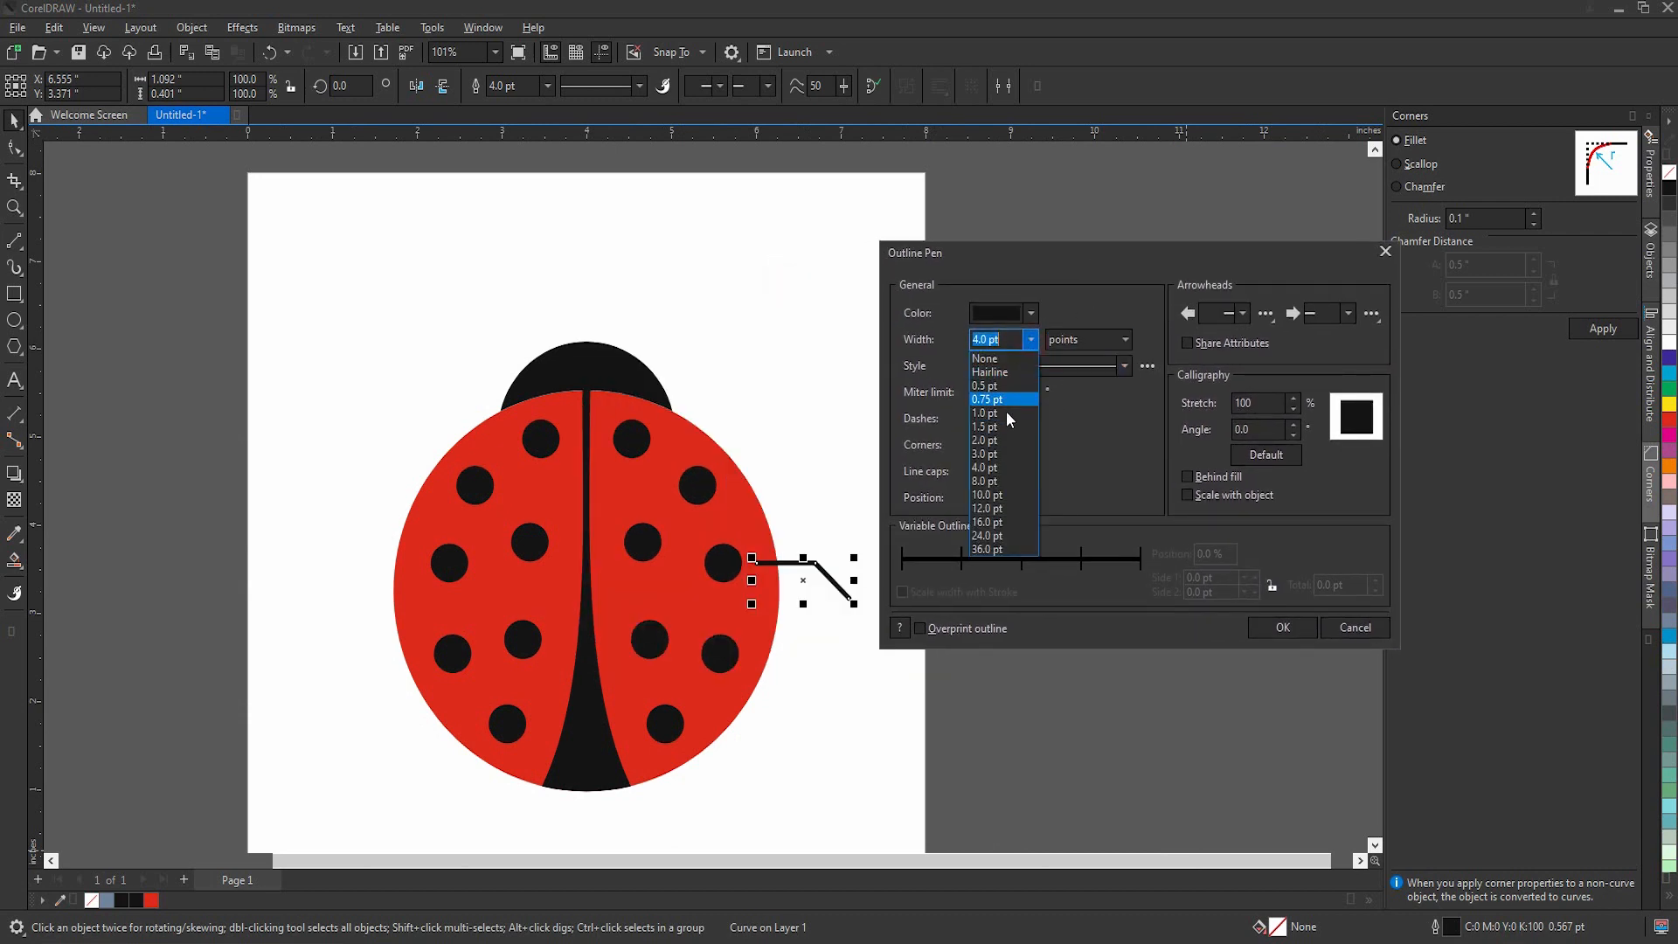
{"action": "left_click", "coordinate": [990, 476]}
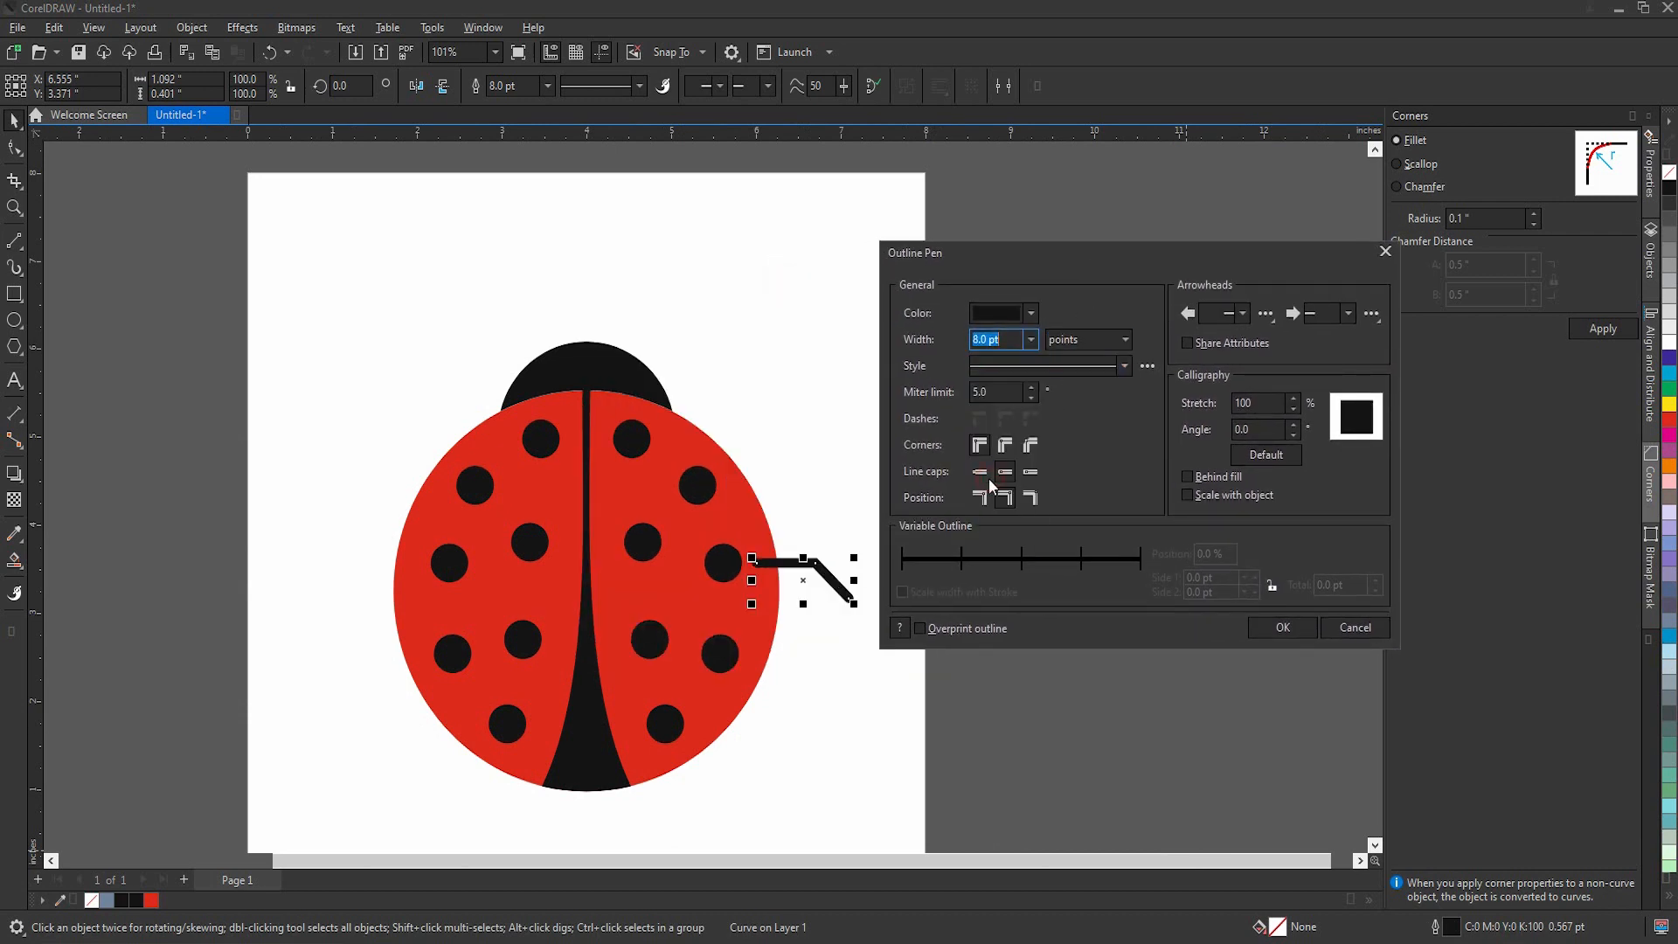
{"action": "left_click", "coordinate": [1199, 495]}
{"action": "left_click", "coordinate": [1258, 622]}
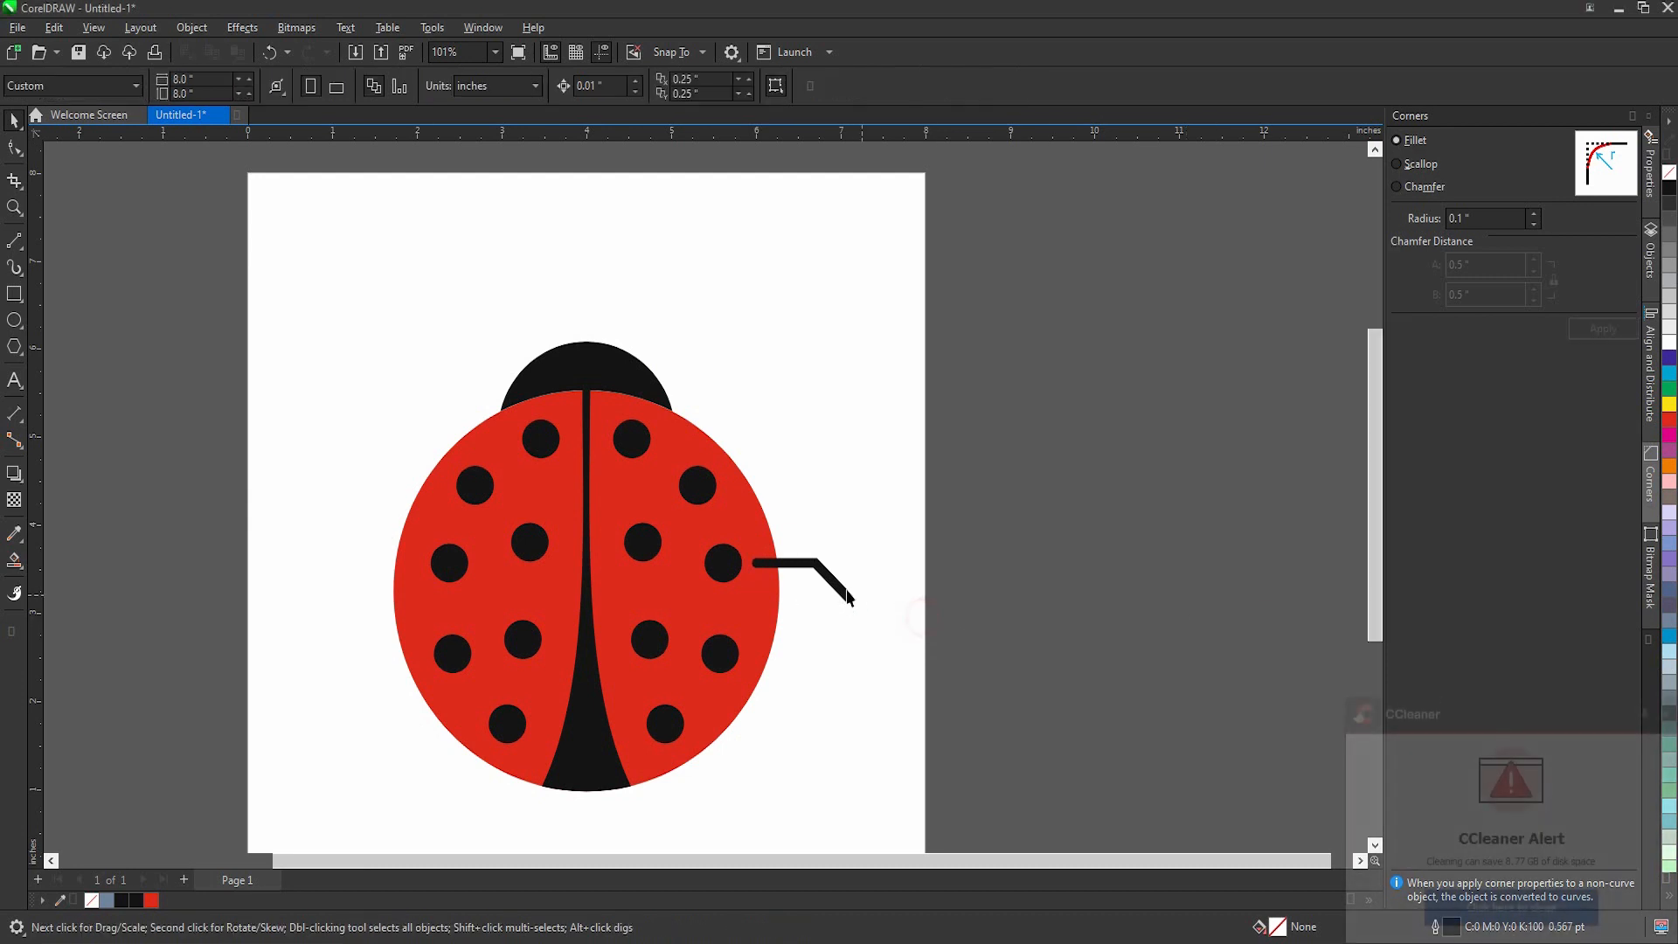
Step: Duplicate the right leg once below and once above the original, and flip the upper copy vertically
{"action": "scroll", "coordinate": [823, 584], "scroll_direction": "up", "scroll_amount": 1}
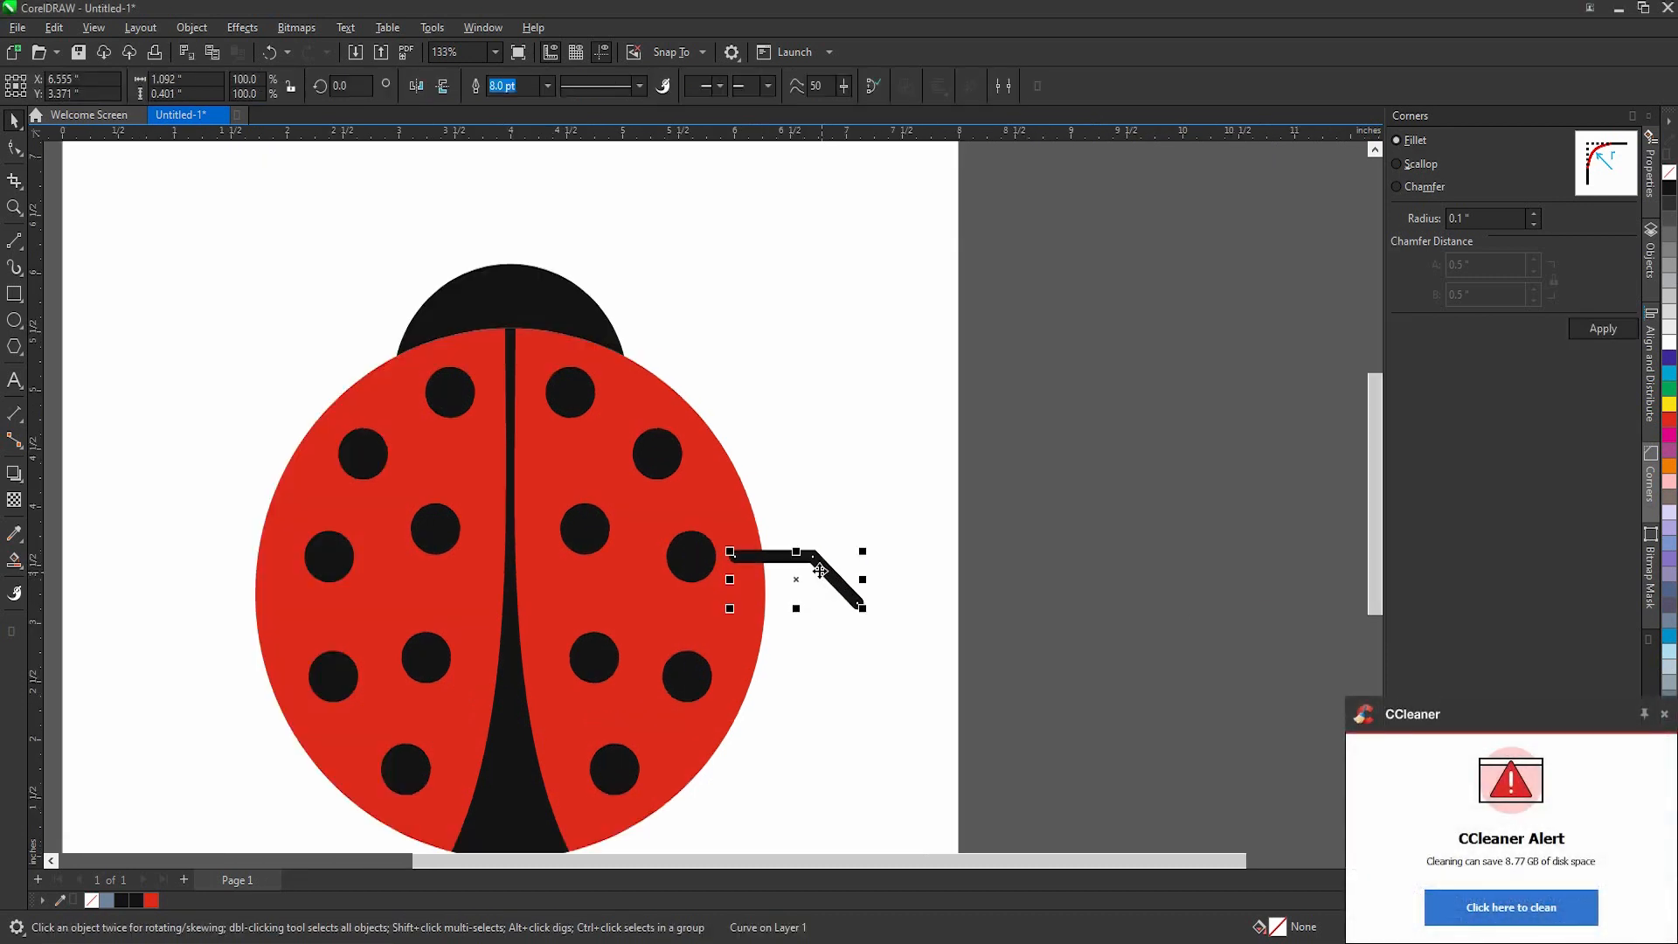
{"action": "left_click_drag", "start_coordinate": [823, 584], "coordinate": [803, 681]}
{"action": "left_click_drag", "start_coordinate": [817, 561], "coordinate": [775, 405]}
{"action": "left_click", "coordinate": [442, 87]}
{"action": "scroll", "coordinate": [853, 469], "scroll_direction": "up", "scroll_amount": 1}
{"action": "scroll", "coordinate": [775, 405], "scroll_direction": "down", "scroll_amount": 2}
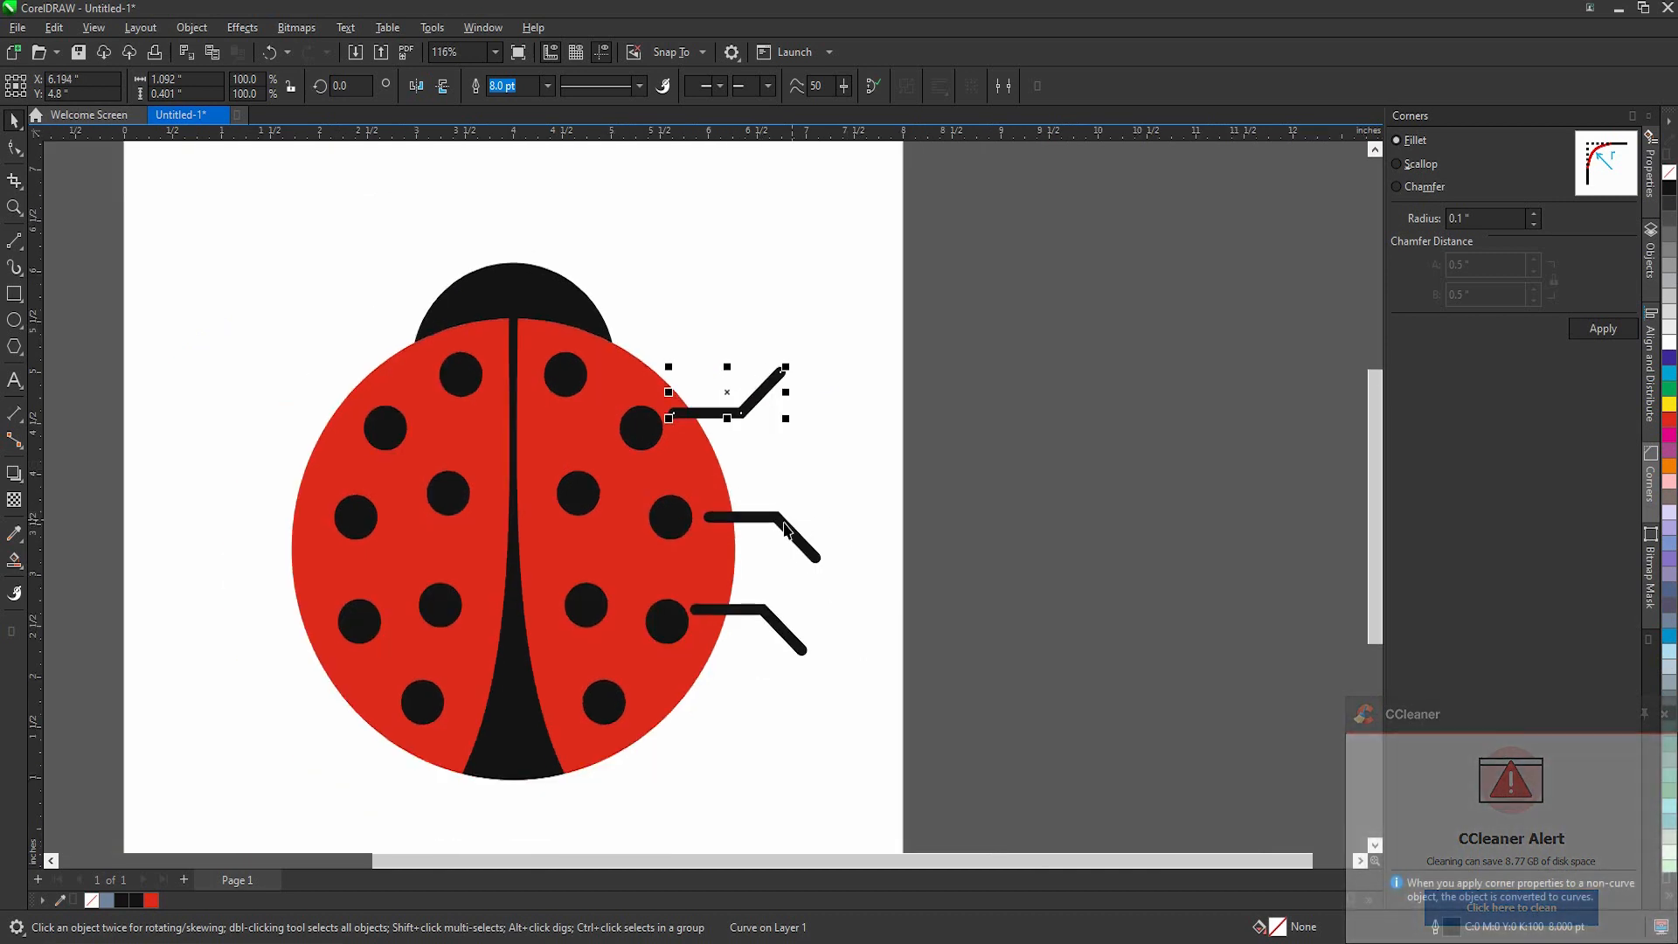
Step: Nudge the middle right leg slightly inward and distribute the three right legs with equal vertical spacing
{"action": "left_click", "coordinate": [786, 529]}
{"action": "left_click", "coordinate": [758, 404], "text": "shift"}
{"action": "left_click", "coordinate": [769, 617], "text": "shift"}
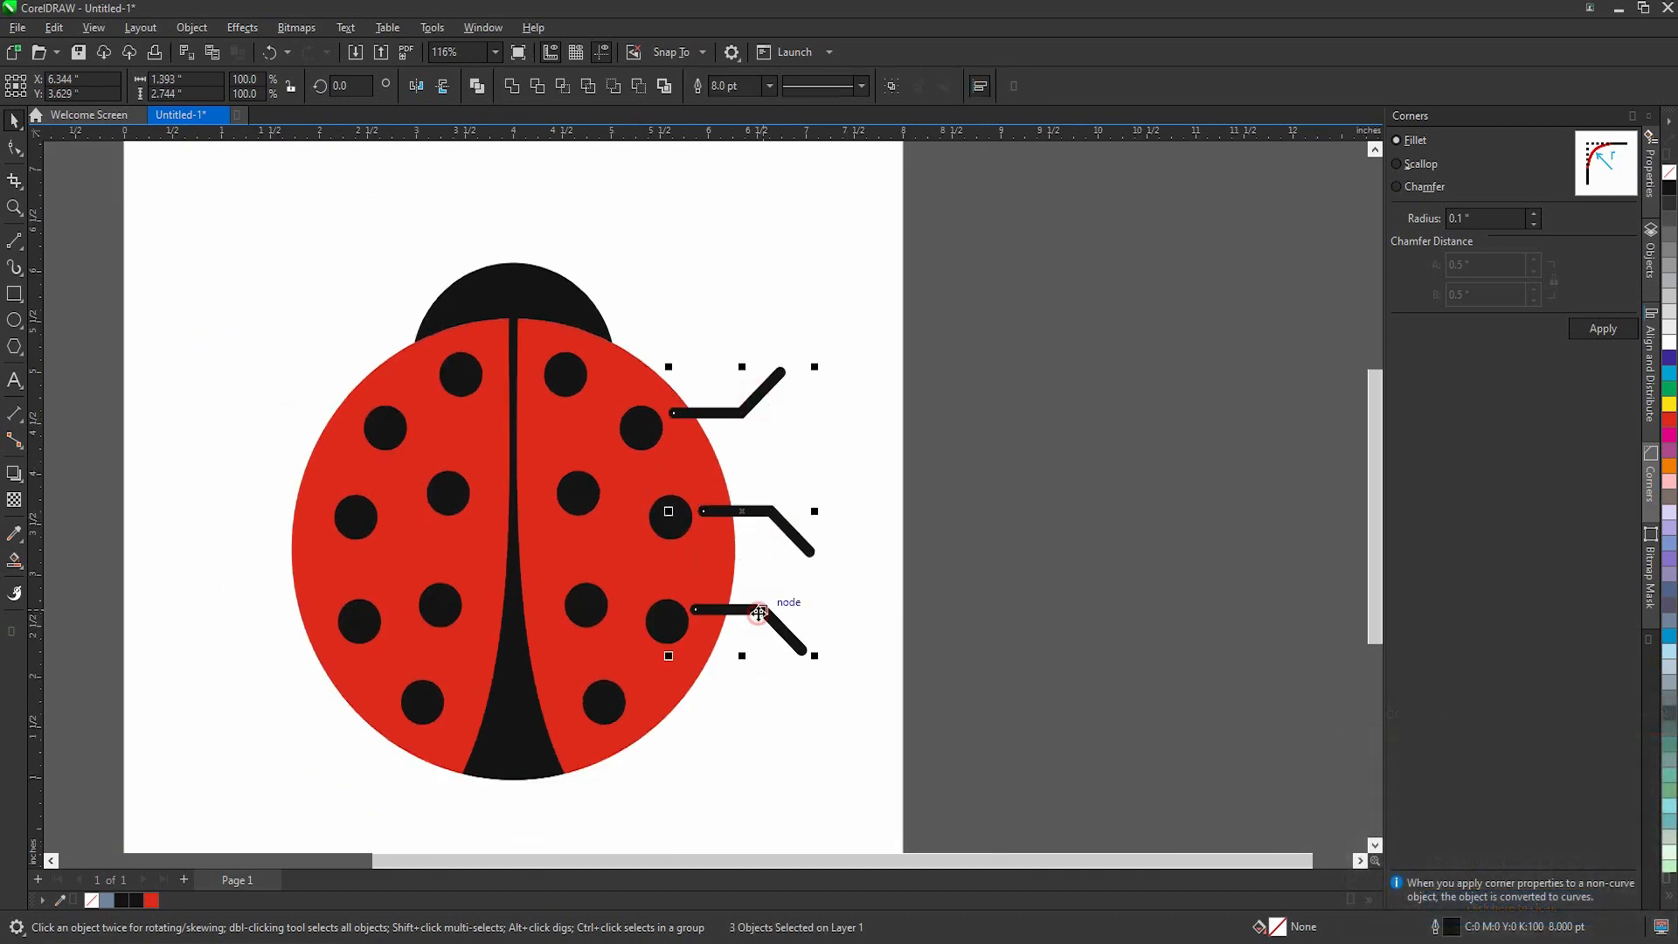
{"action": "left_click", "coordinate": [1650, 368]}
{"action": "left_click", "coordinate": [1604, 341]}
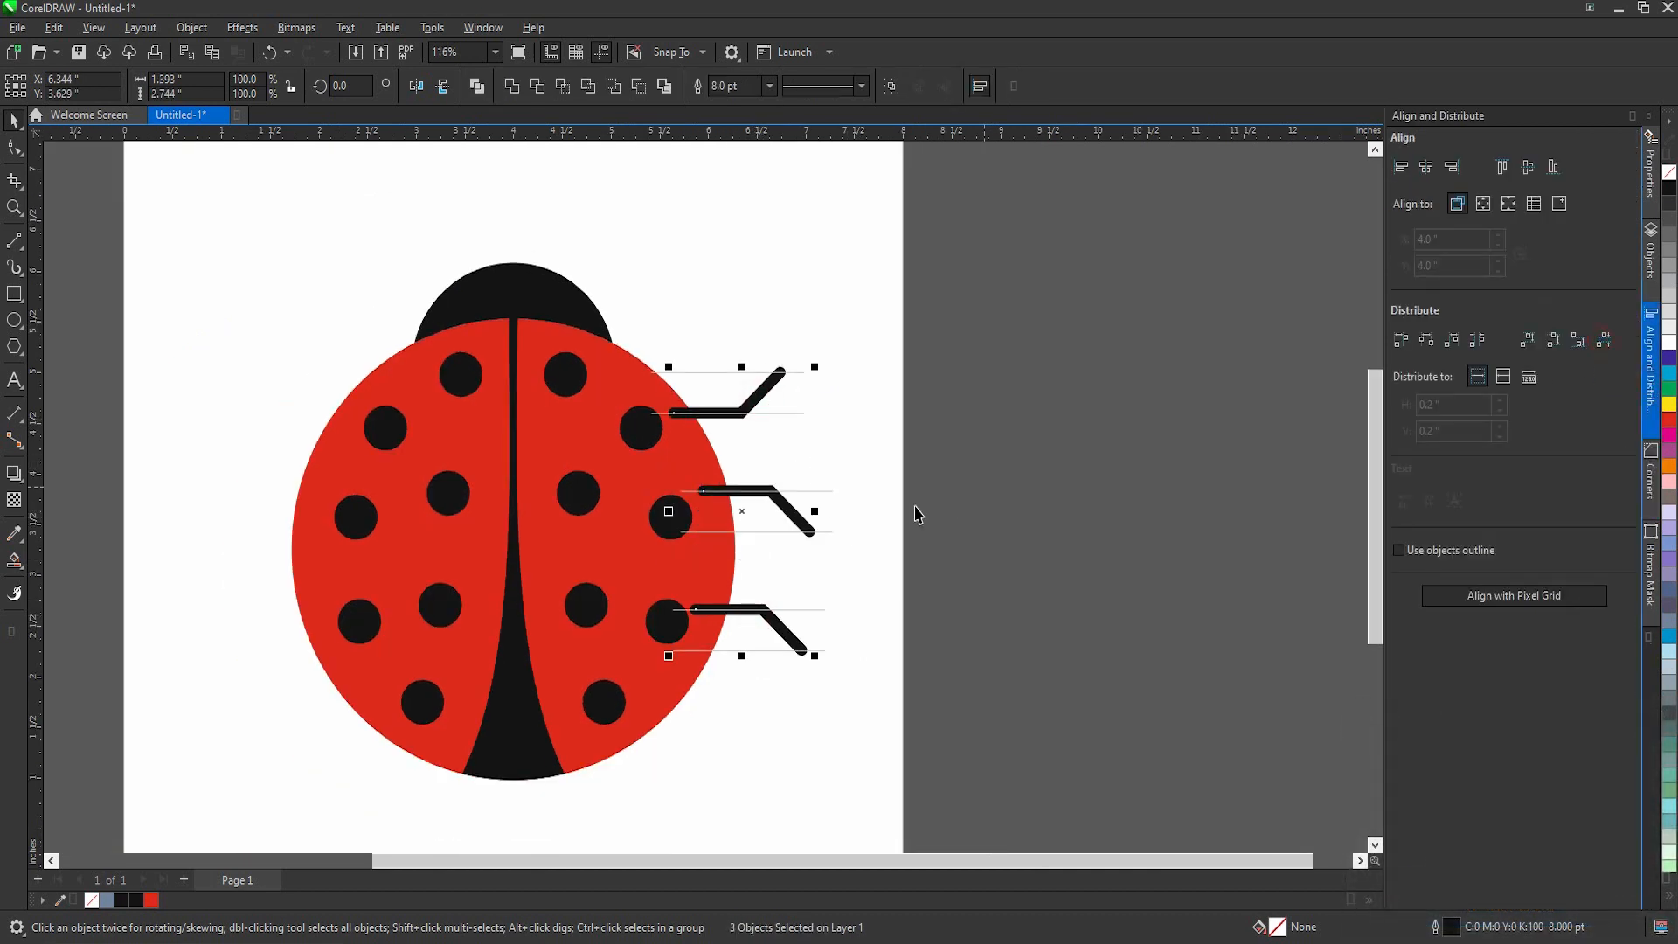
Step: Mirror a copy of the three right legs horizontally to the left side of the body
{"action": "left_click", "coordinate": [789, 514]}
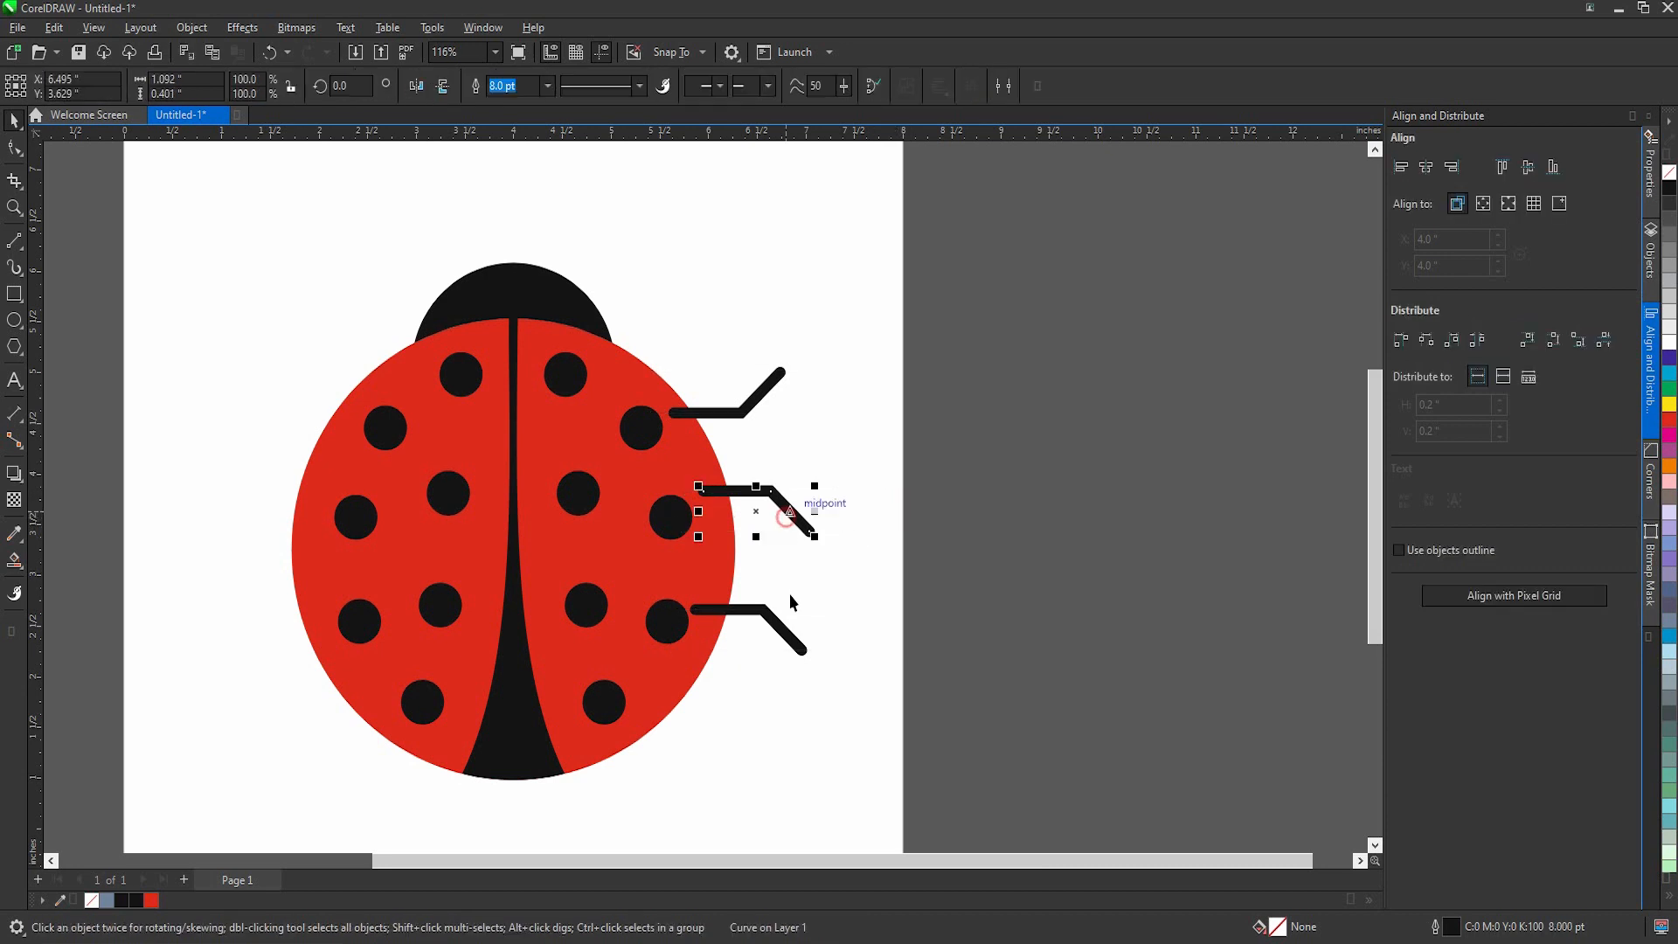
{"action": "left_click", "coordinate": [781, 625], "text": "shift"}
{"action": "left_click", "coordinate": [757, 395], "text": "shift"}
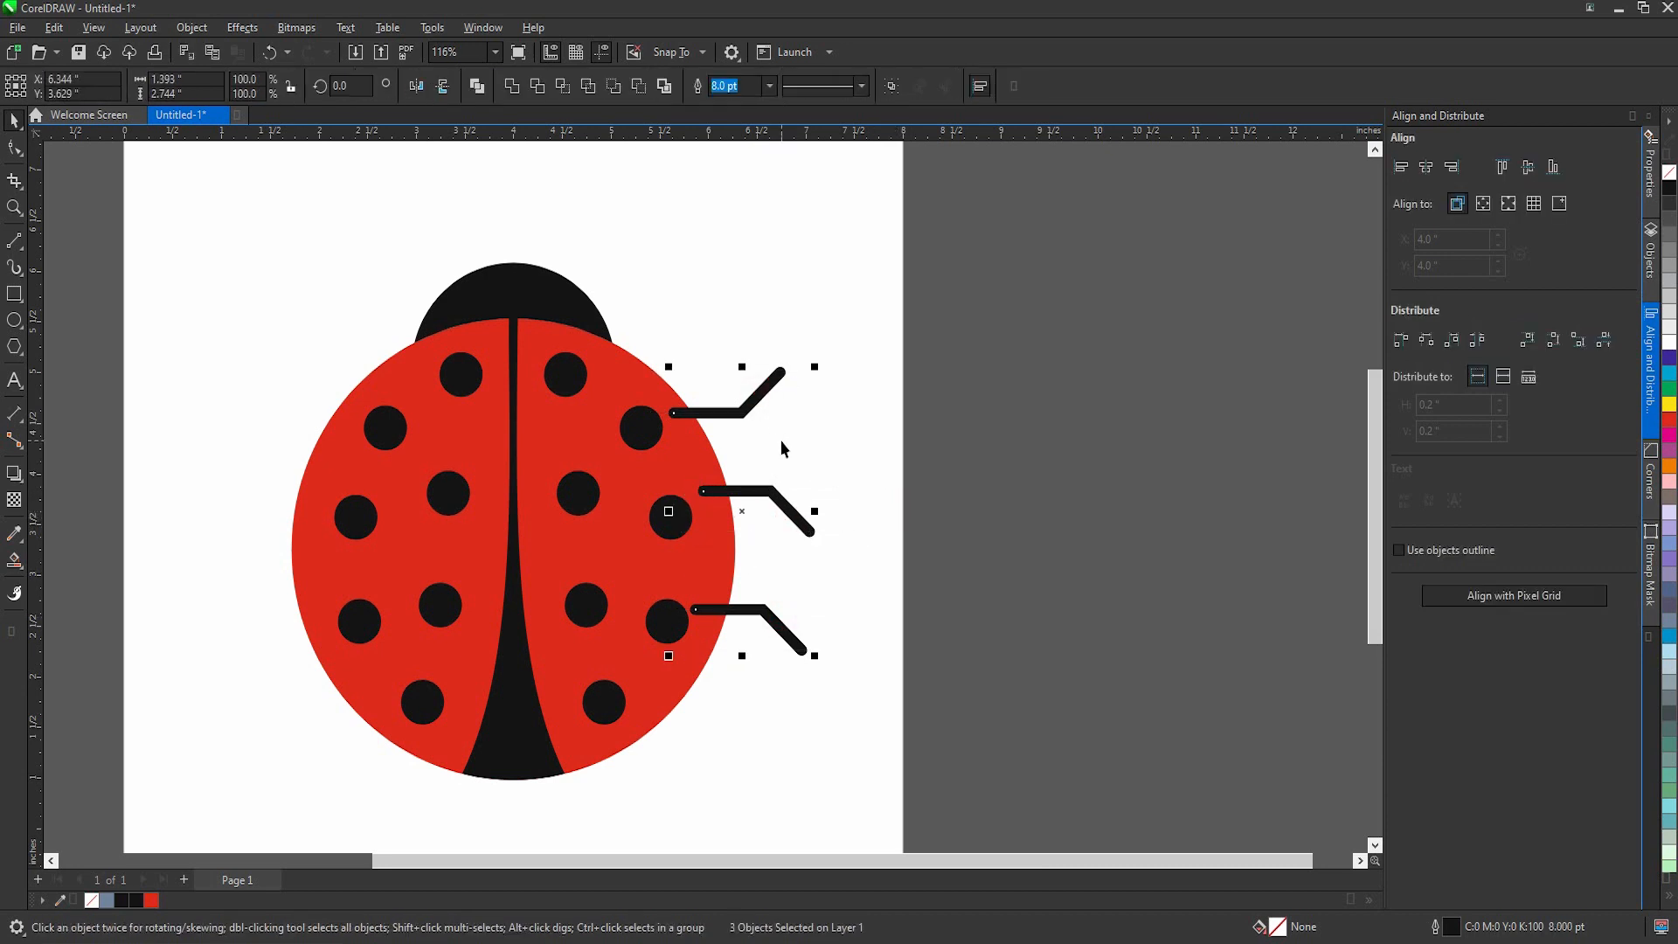
{"action": "left_click_drag", "start_coordinate": [815, 511], "coordinate": [305, 496]}
{"action": "right_click", "coordinate": [664, 512]}
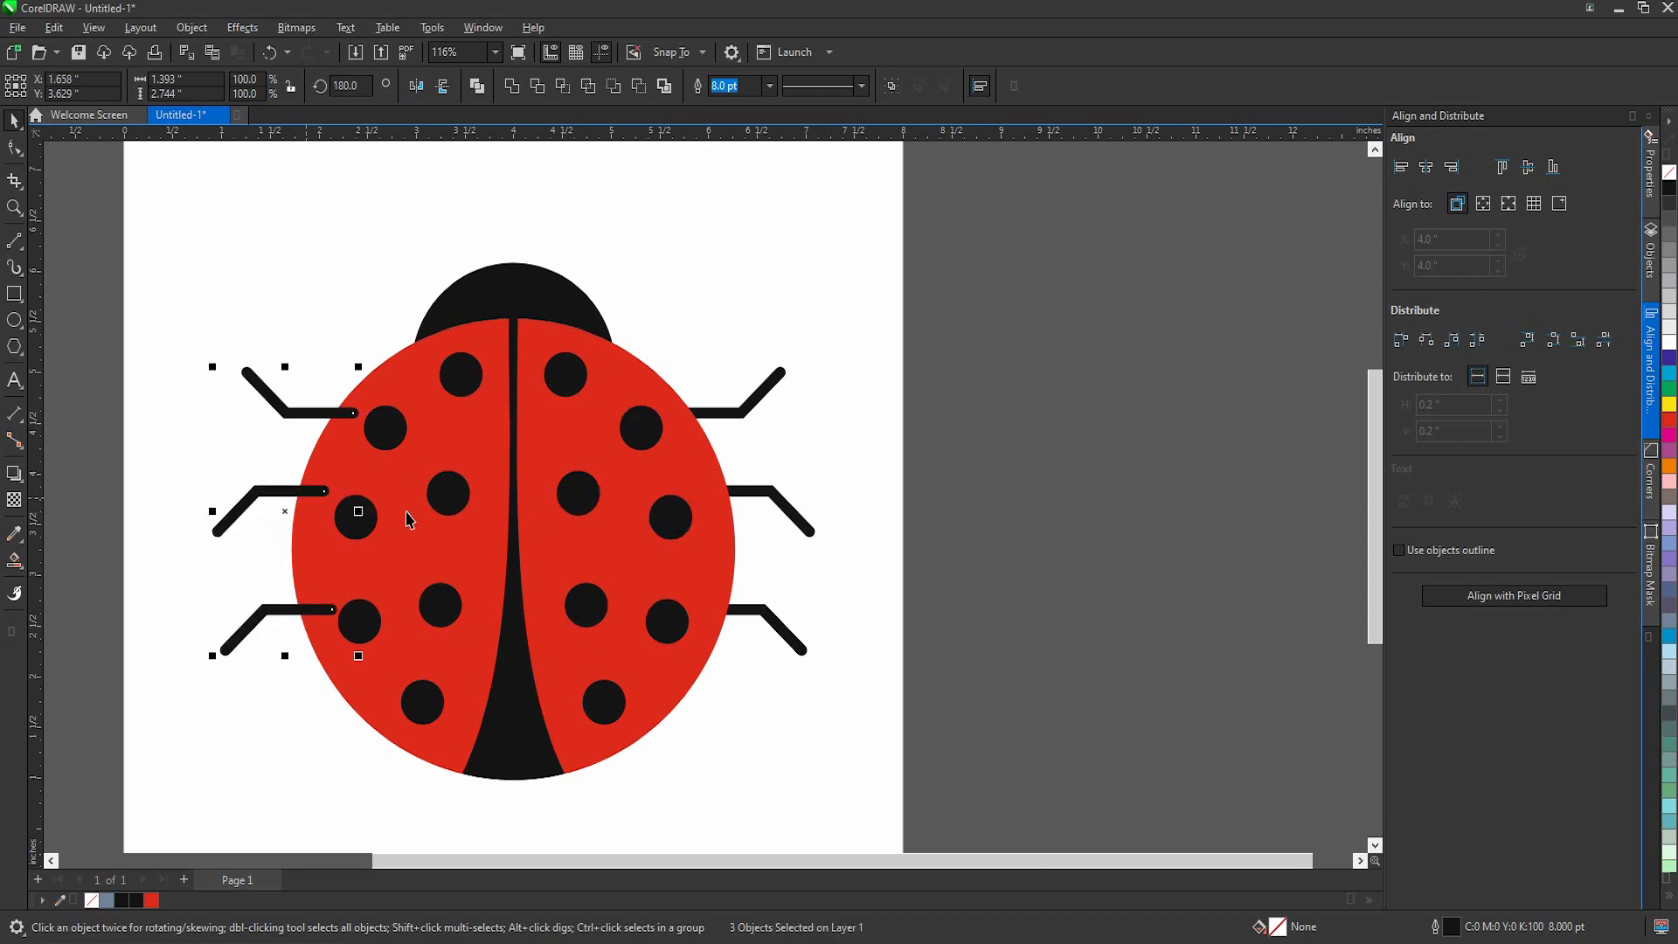
Step: Send all six legs behind the body, group them, and centre the group on the head
{"action": "left_click", "coordinate": [763, 491], "text": "shift"}
{"action": "left_click", "coordinate": [766, 611], "text": "shift"}
{"action": "key", "text": "shift+Page_Down"}
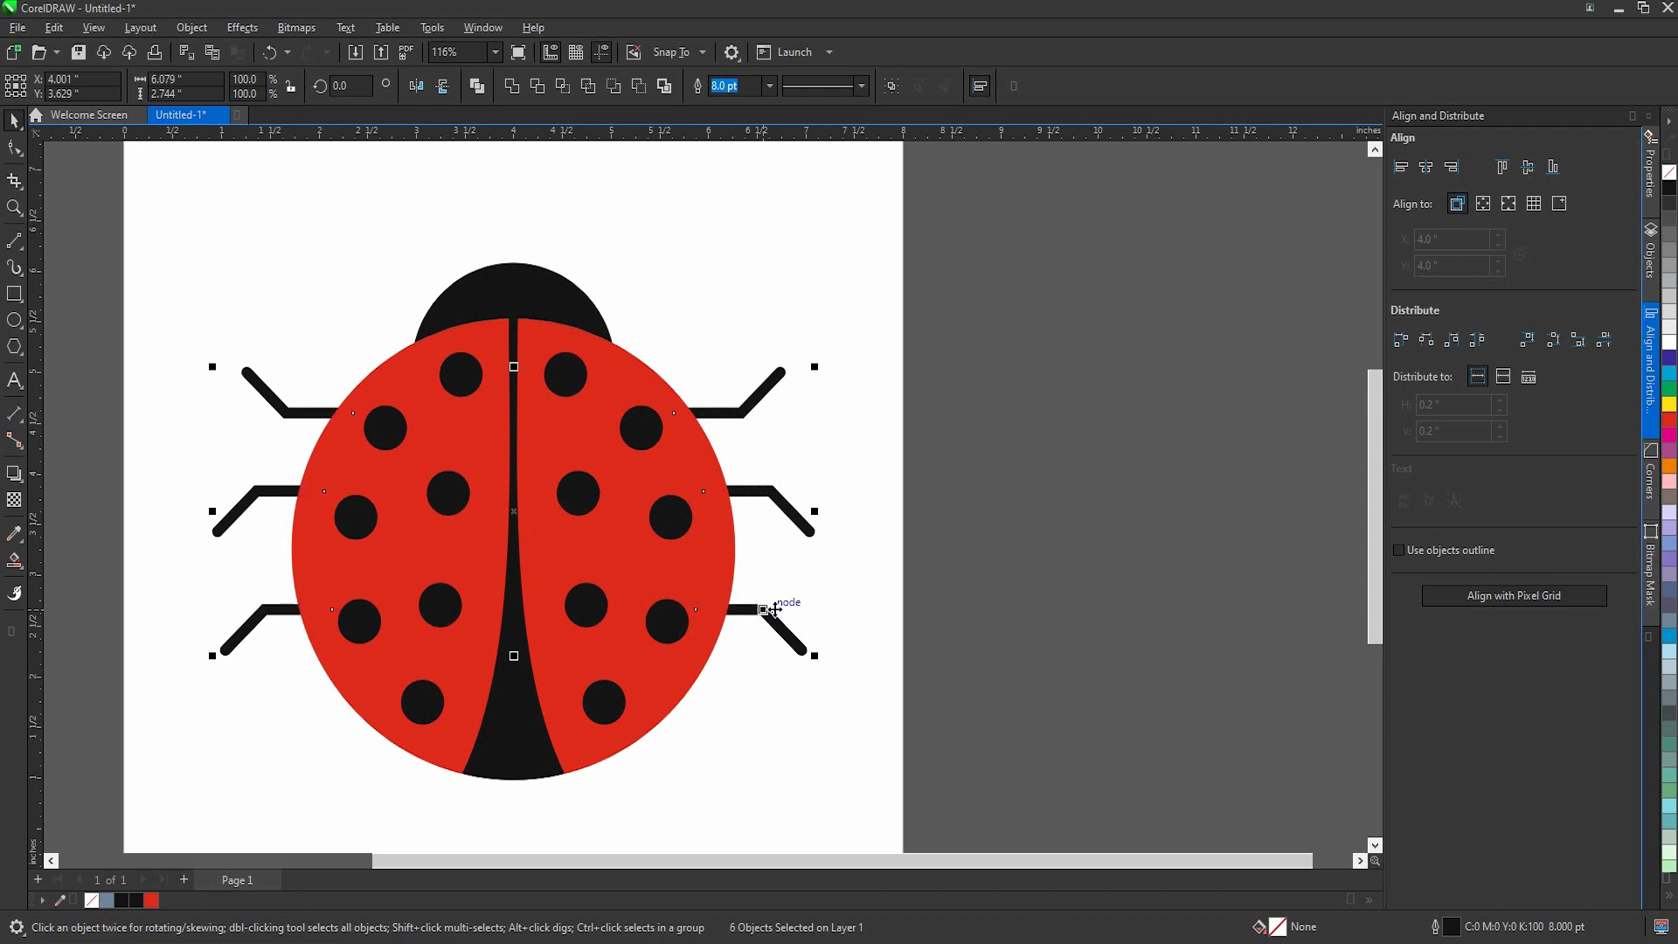
{"action": "key", "text": "ctrl+g"}
{"action": "left_click", "coordinate": [541, 297], "text": "shift"}
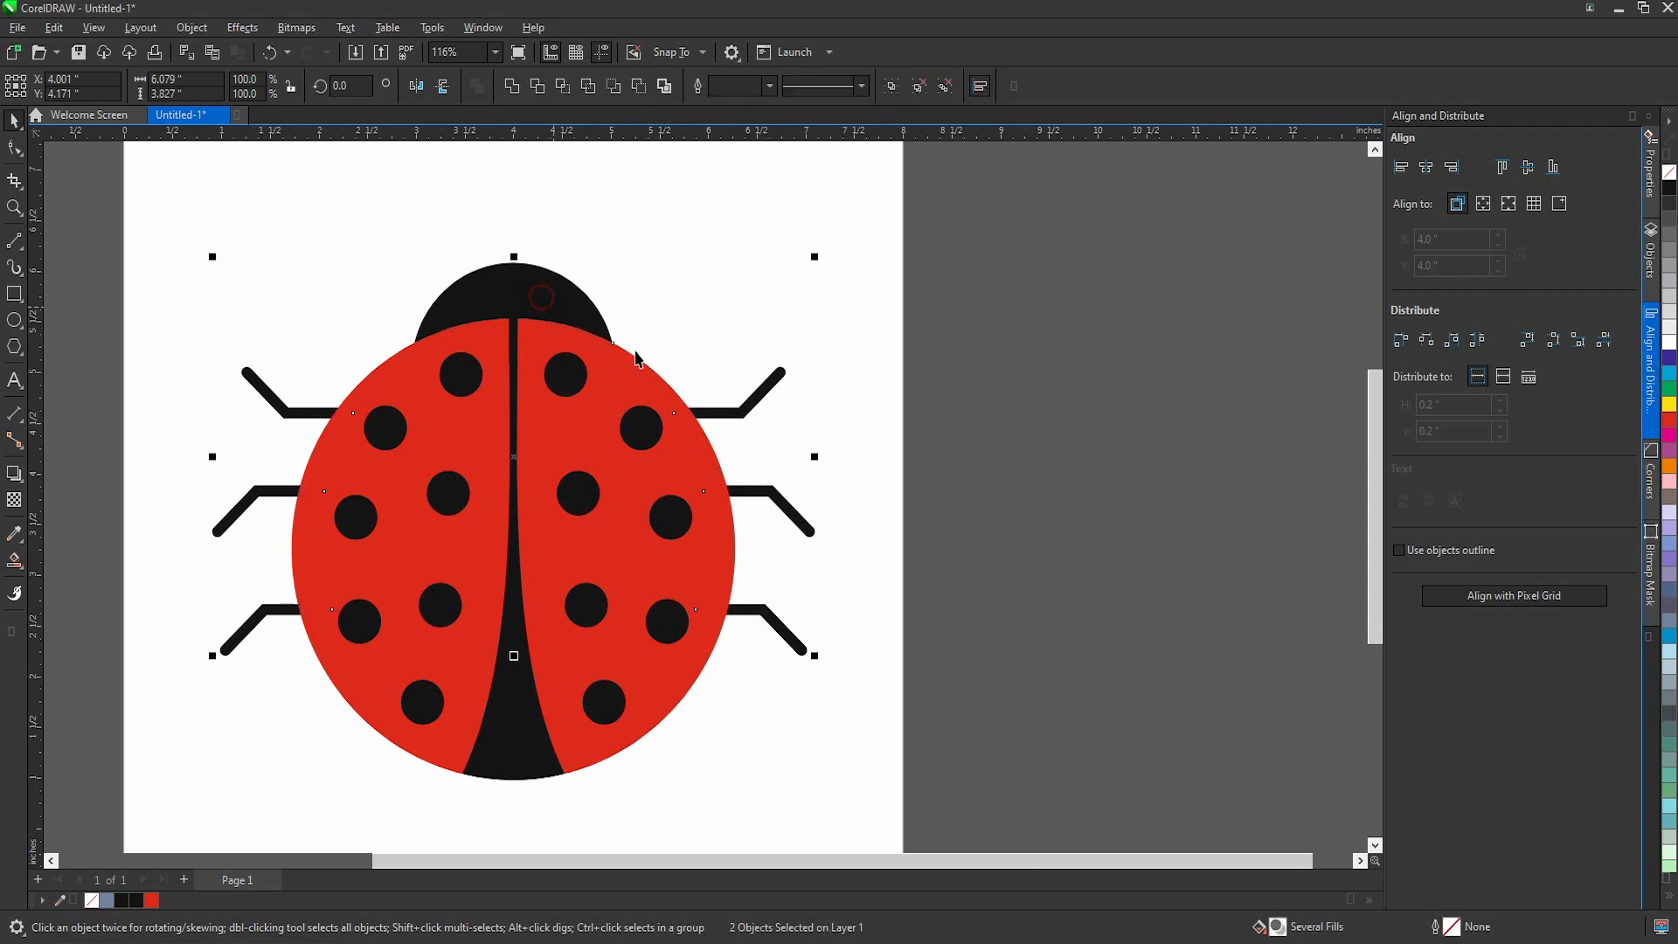
{"action": "left_click", "coordinate": [970, 379]}
Step: Draw two circular eyes about 0.113 in wide side by side on the head, filled white with no outline
{"action": "scroll", "coordinate": [848, 439], "scroll_direction": "up", "scroll_amount": 1}
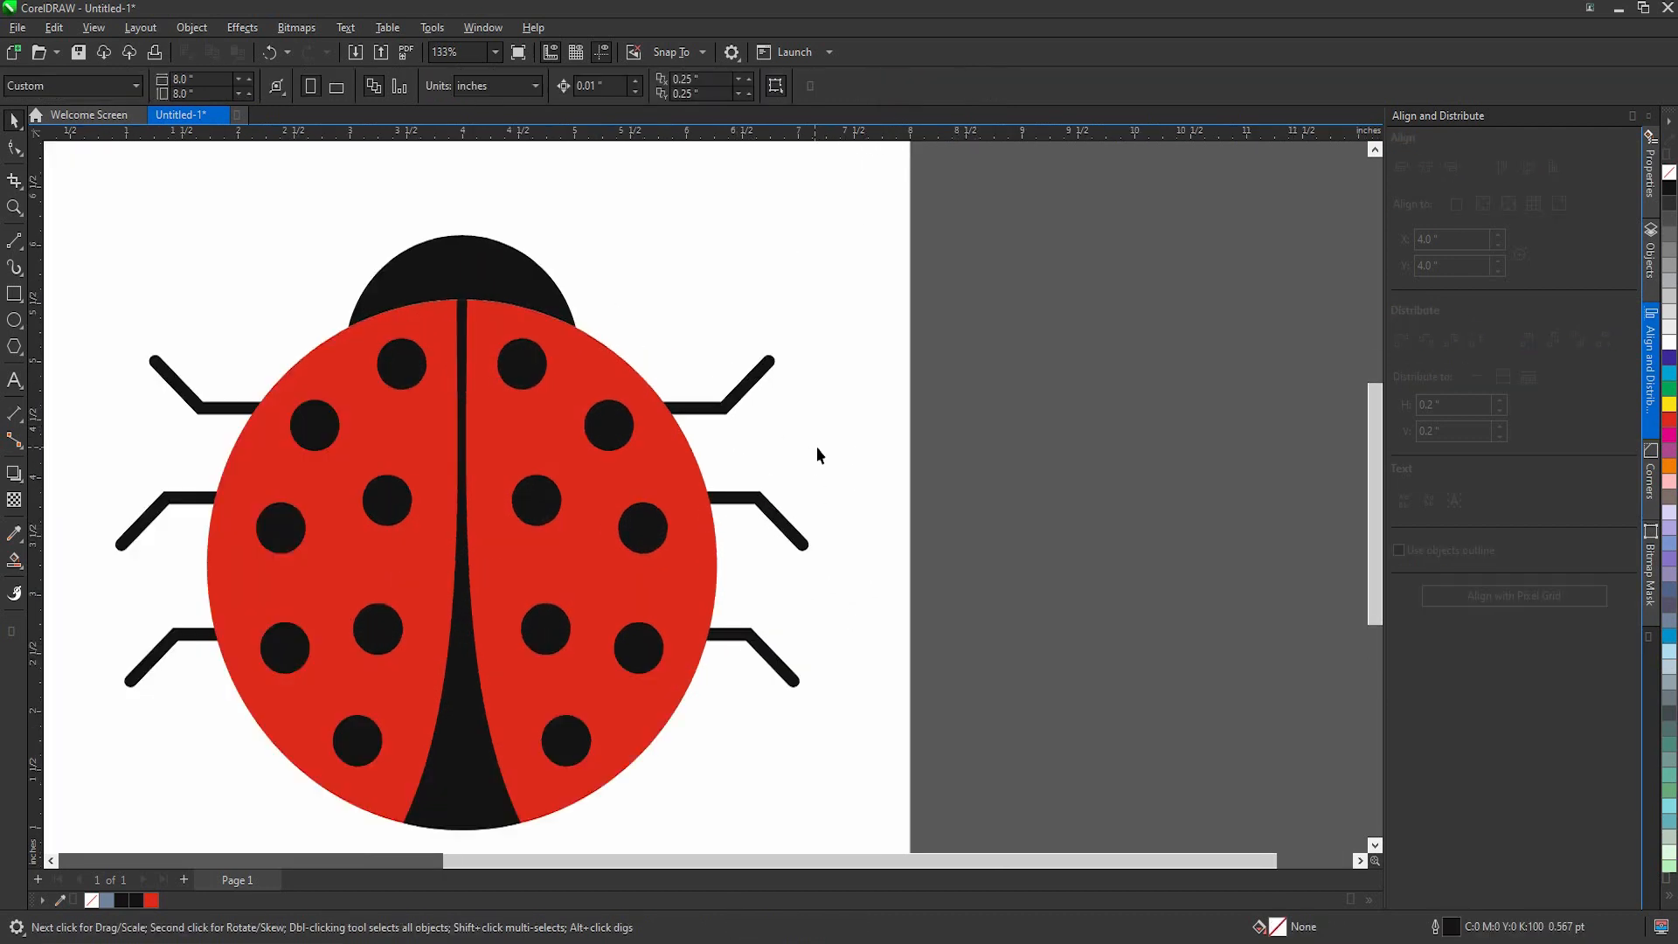
{"action": "scroll", "coordinate": [816, 447], "scroll_direction": "down", "scroll_amount": 3}
{"action": "scroll", "coordinate": [500, 366], "scroll_direction": "up", "scroll_amount": 3}
{"action": "left_click", "coordinate": [15, 320]}
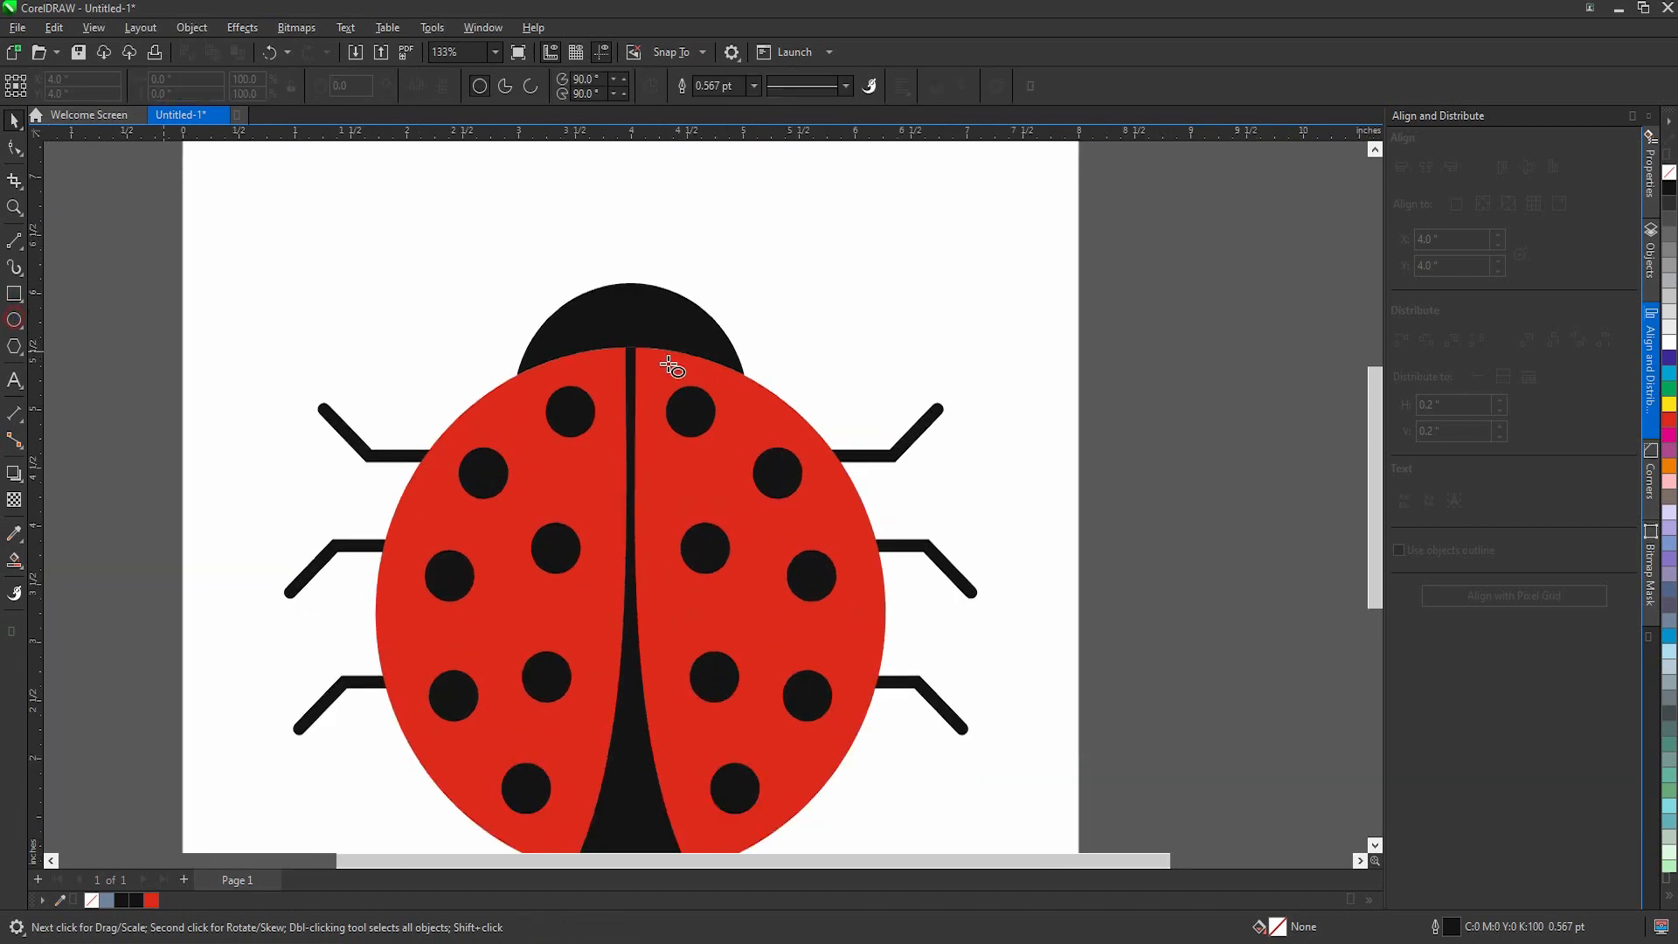
{"action": "scroll", "coordinate": [659, 346], "scroll_direction": "down", "scroll_amount": 1}
{"action": "scroll", "coordinate": [677, 333], "scroll_direction": "up", "scroll_amount": 6}
{"action": "mouse_move", "coordinate": [671, 314]}
{"action": "left_mouse_down"}
{"action": "mouse_move", "coordinate": [693, 339]}
{"action": "mouse_move", "coordinate": [482, 327]}
{"action": "left_mouse_up"}
{"action": "key", "text": "space"}
{"action": "left_click", "coordinate": [1669, 343]}
{"action": "right_click", "coordinate": [1669, 173]}
{"action": "scroll", "coordinate": [686, 328], "scroll_direction": "up", "scroll_amount": 2}
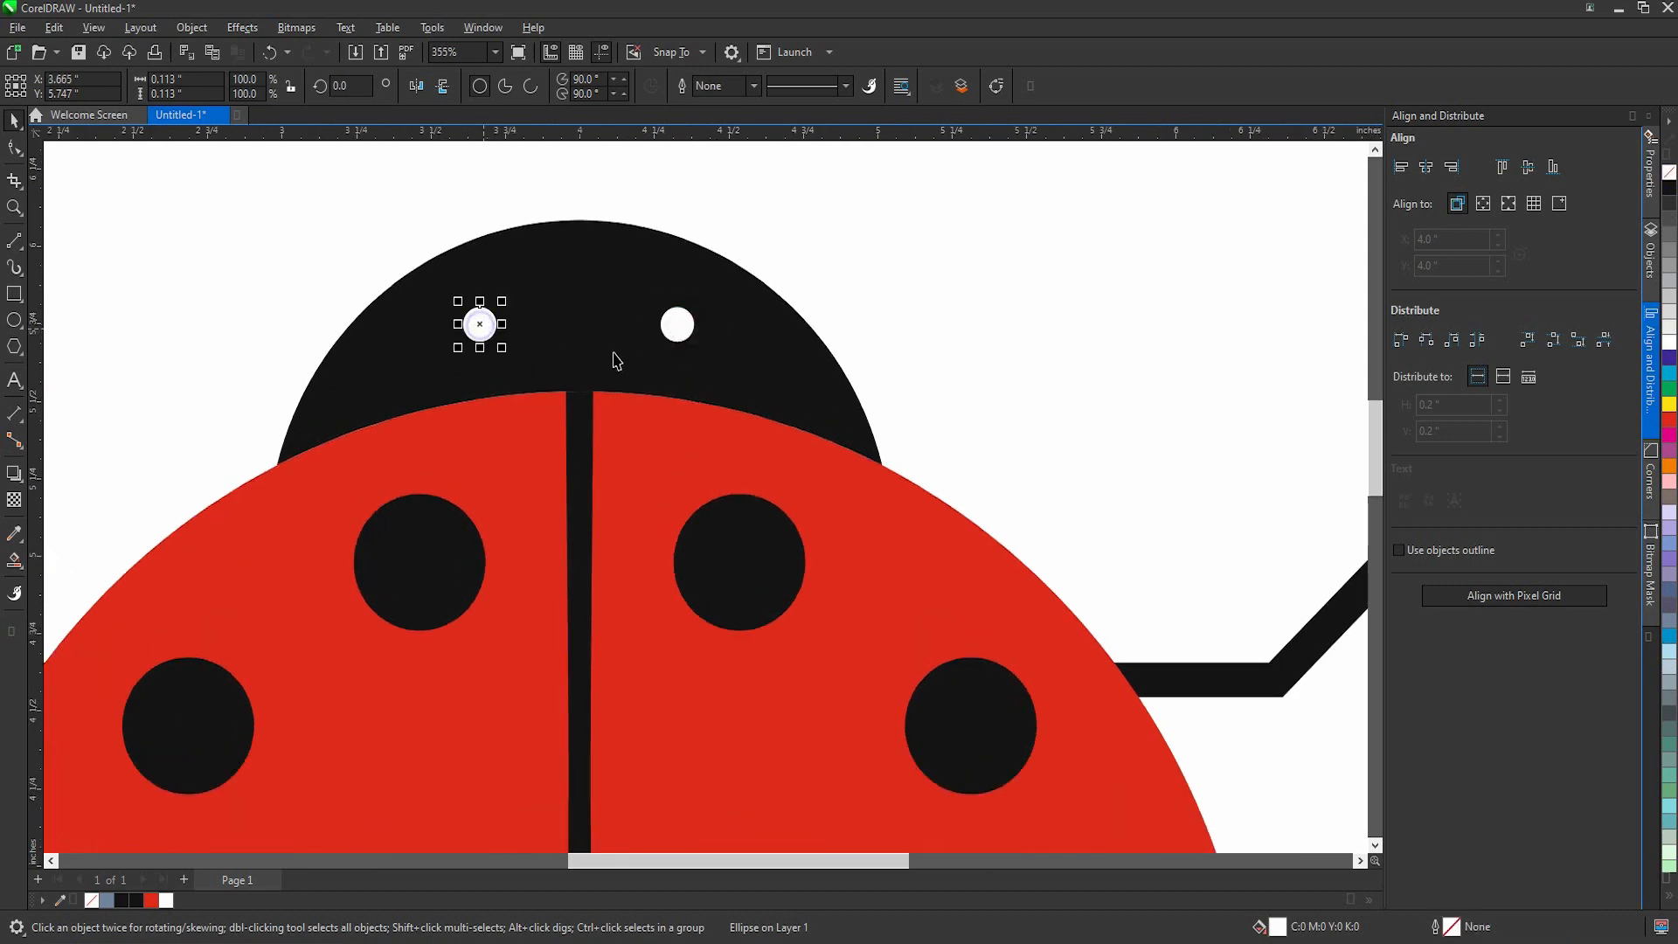
Step: Group the two white eyes and centre them horizontally on the head
{"action": "left_click", "coordinate": [675, 325], "text": "shift"}
{"action": "key", "text": "ctrl+g"}
{"action": "left_click", "coordinate": [730, 339], "text": "shift"}
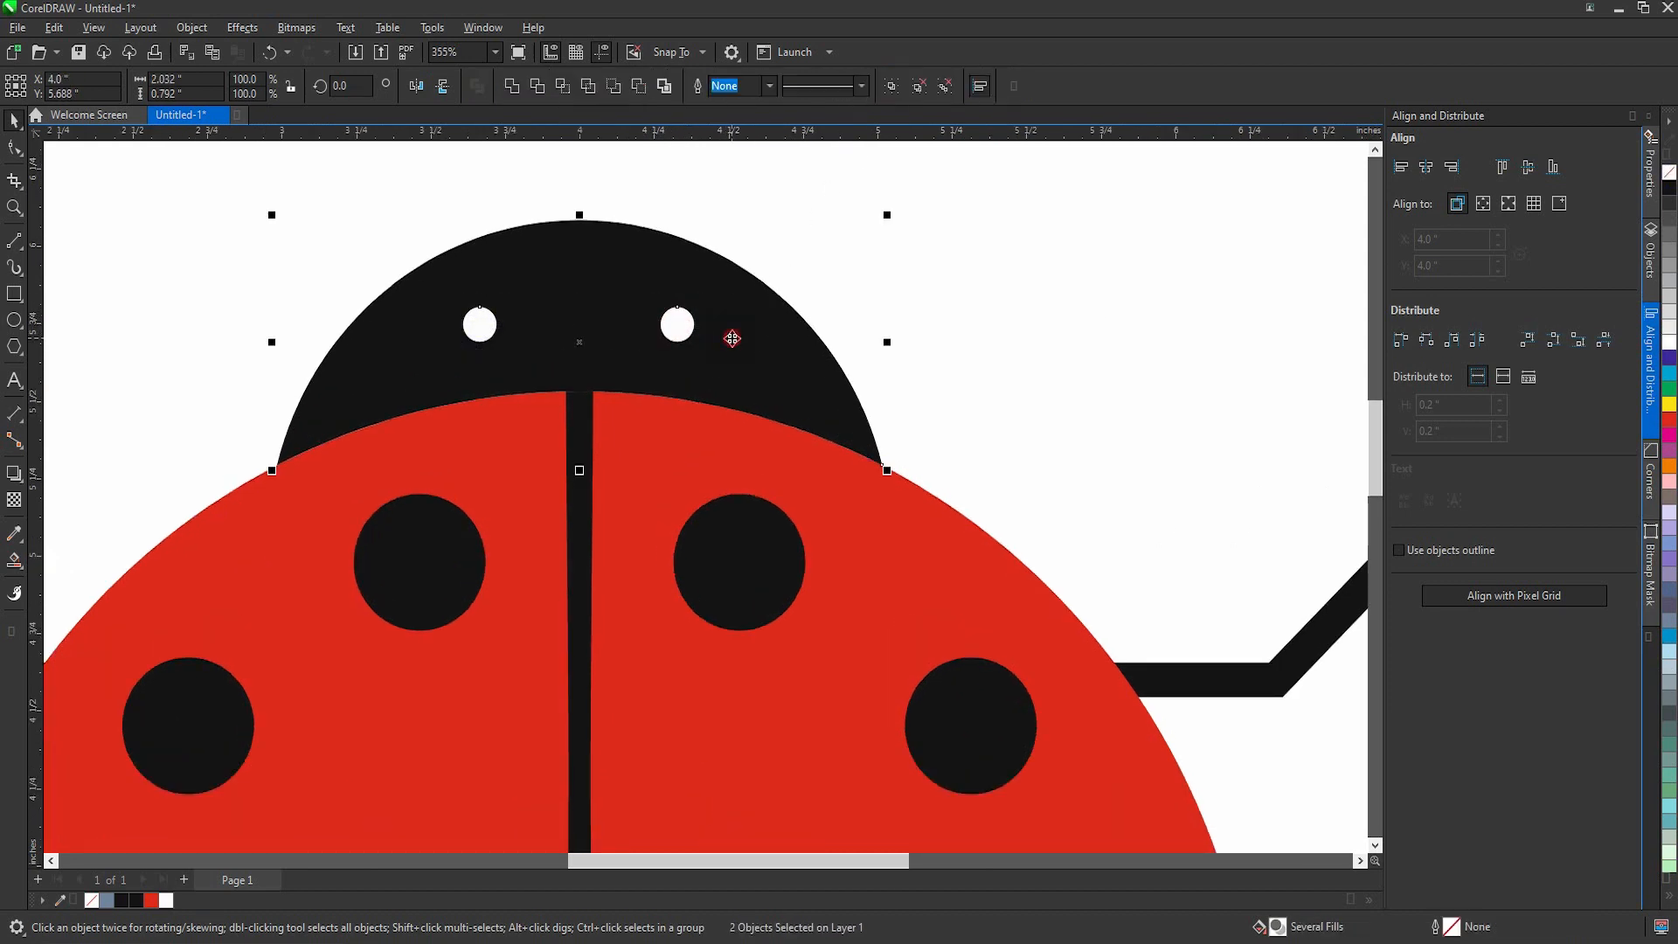
{"action": "left_click", "coordinate": [1047, 352]}
{"action": "scroll", "coordinate": [708, 411], "scroll_direction": "down", "scroll_amount": 5}
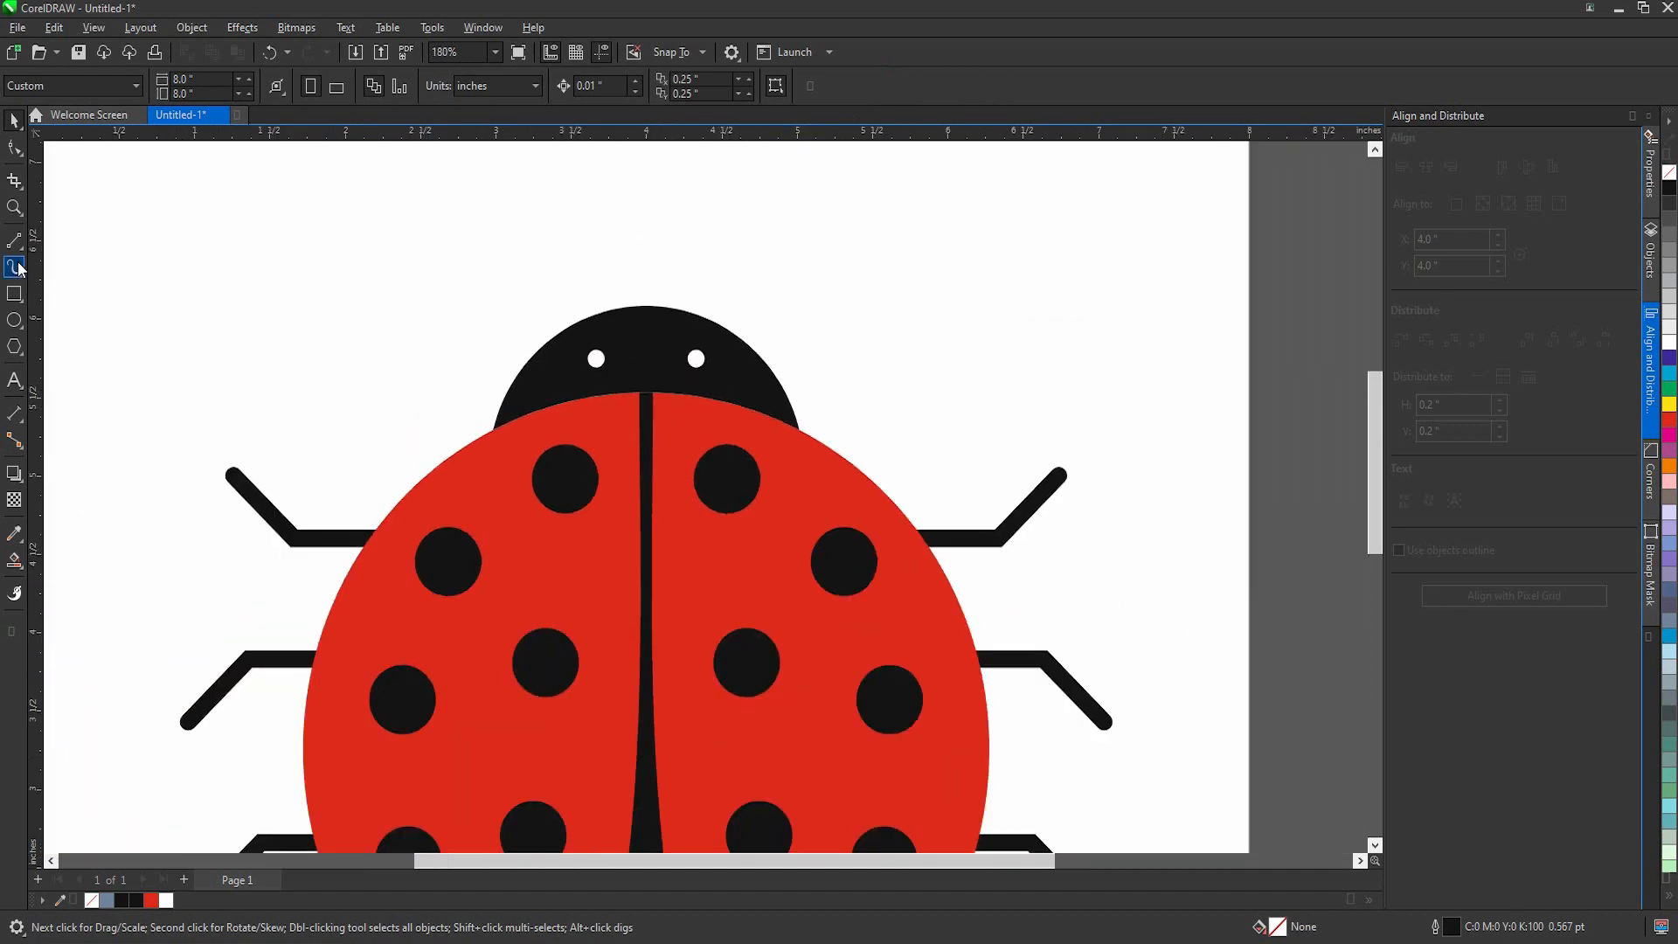
Step: Draw a curved antenna with the Pen tool from the head up to the right, about 1.4 by 0.68 in
{"action": "left_click", "coordinate": [14, 244]}
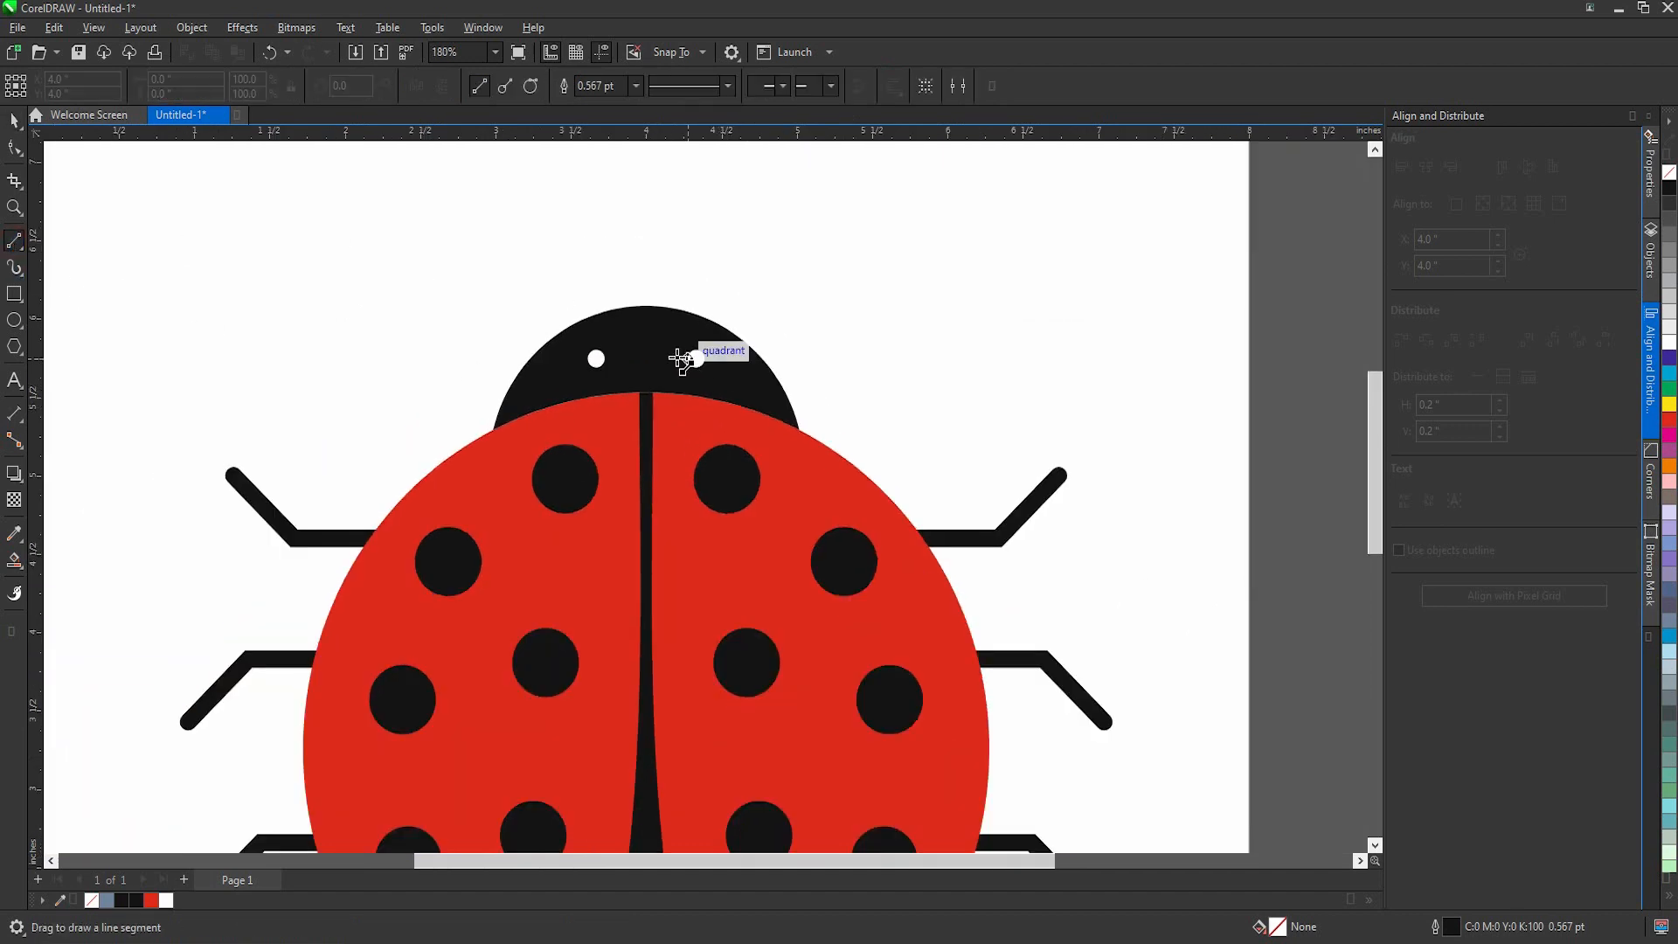
{"action": "left_click", "coordinate": [14, 246]}
{"action": "left_click", "coordinate": [70, 294]}
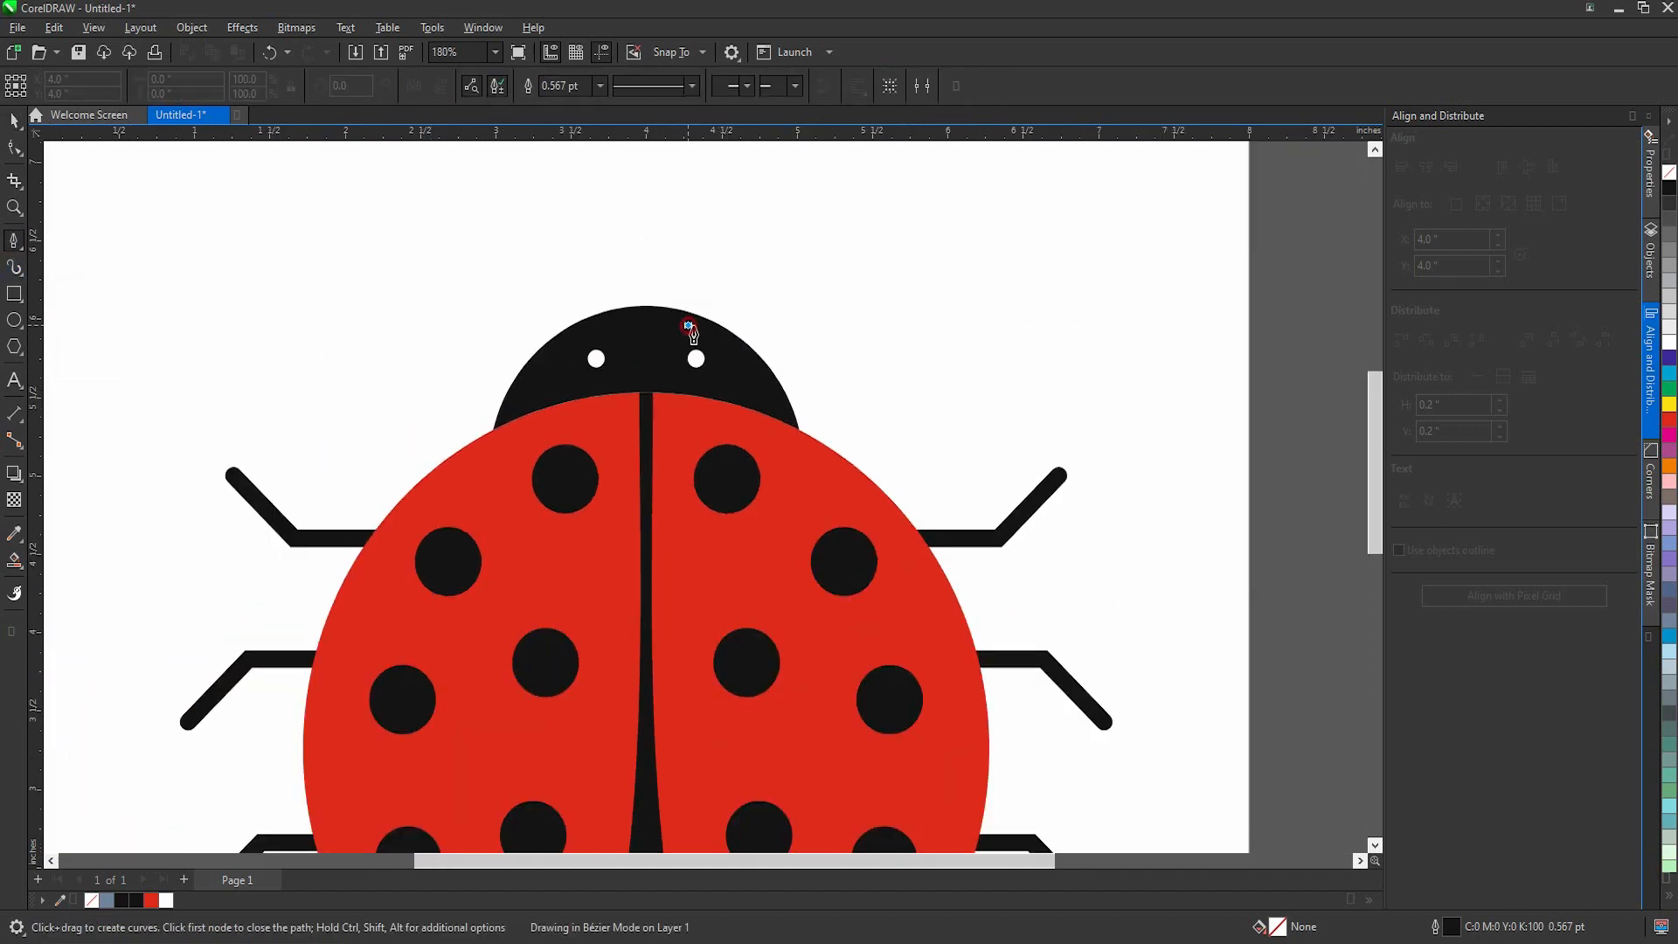
{"action": "left_click_drag", "start_coordinate": [899, 218], "coordinate": [1054, 225]}
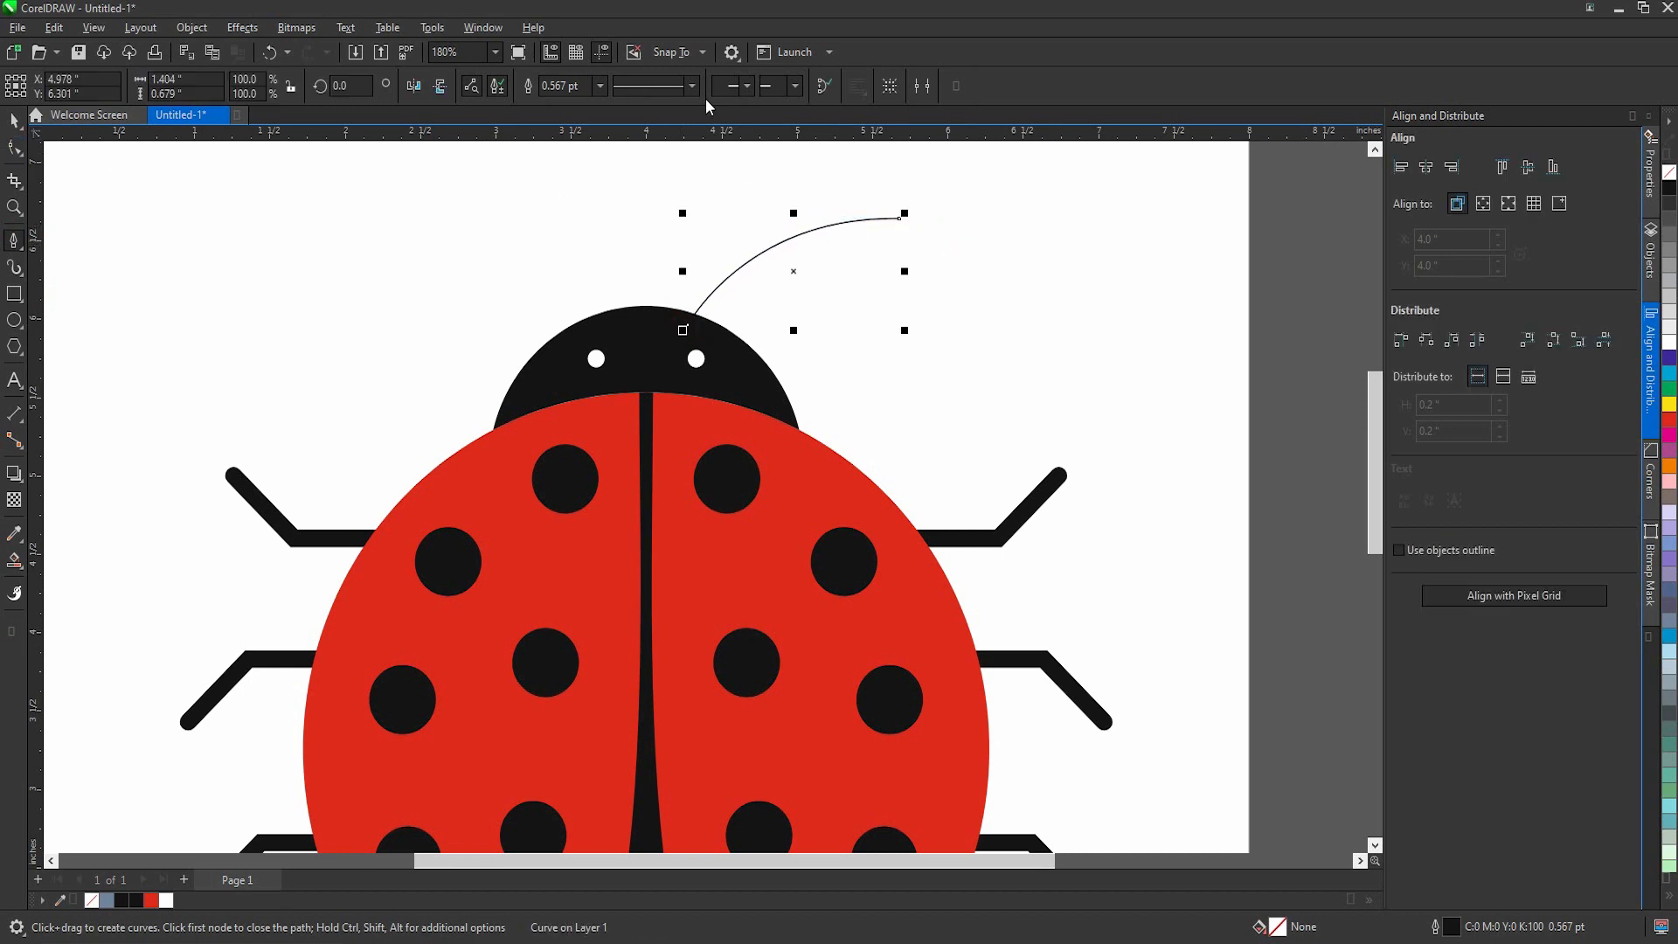
Step: Set the antenna's outline to 4 pt with rounded line caps
{"action": "left_click", "coordinate": [600, 86]}
{"action": "left_click", "coordinate": [568, 215]}
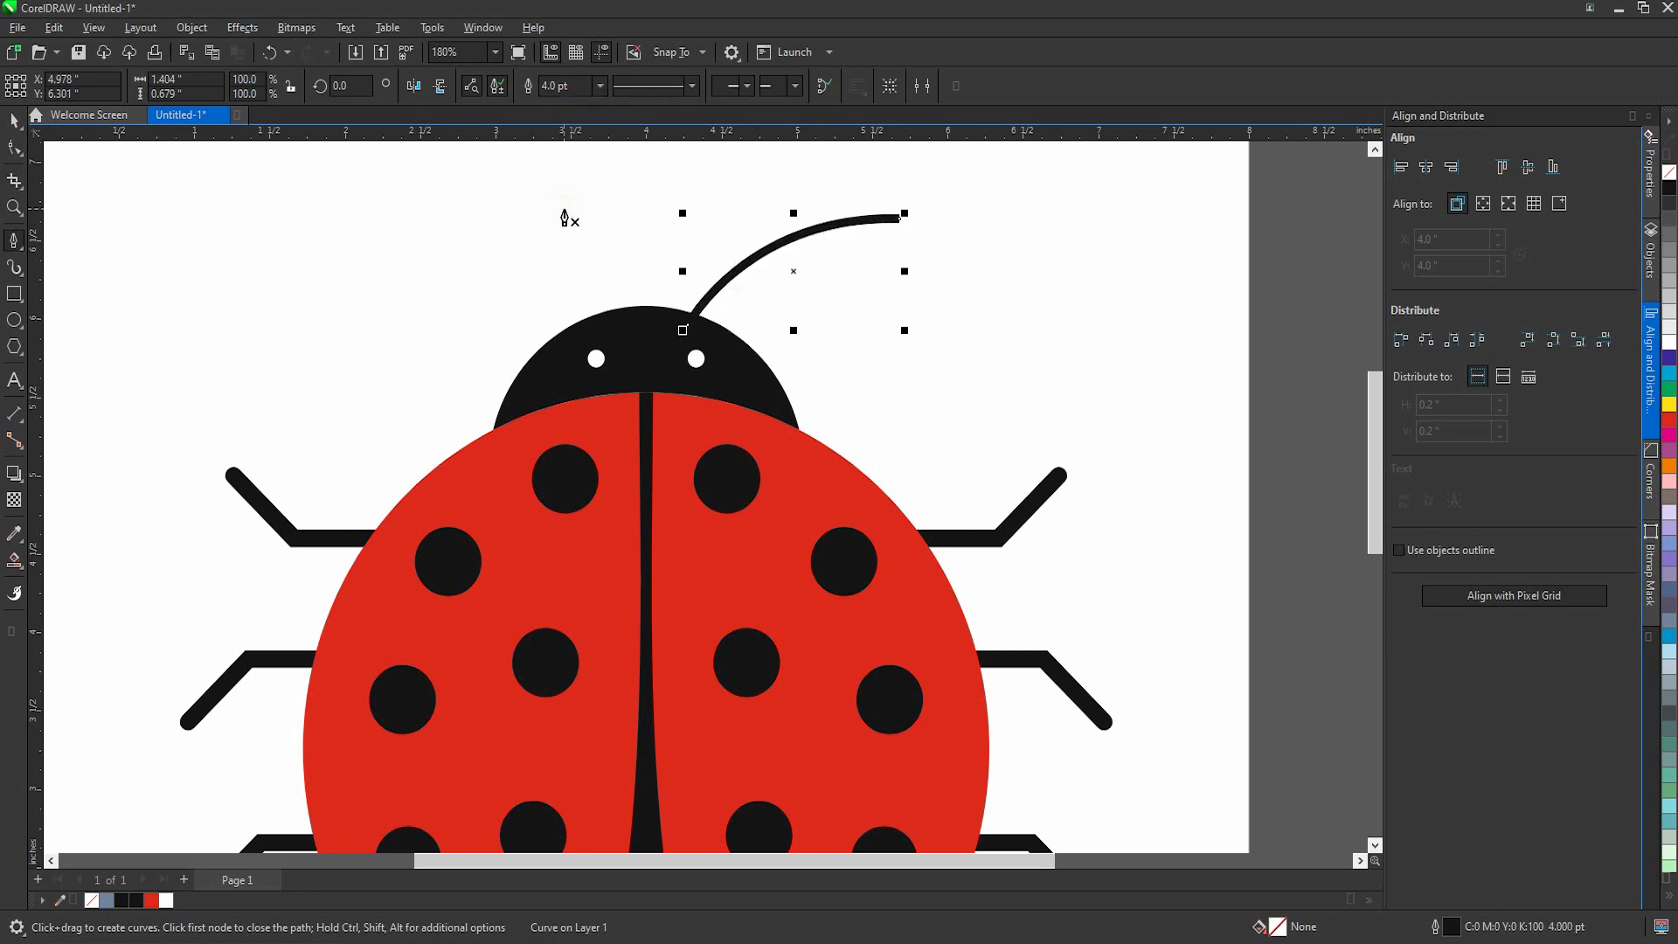
{"action": "double_click", "coordinate": [1468, 909]}
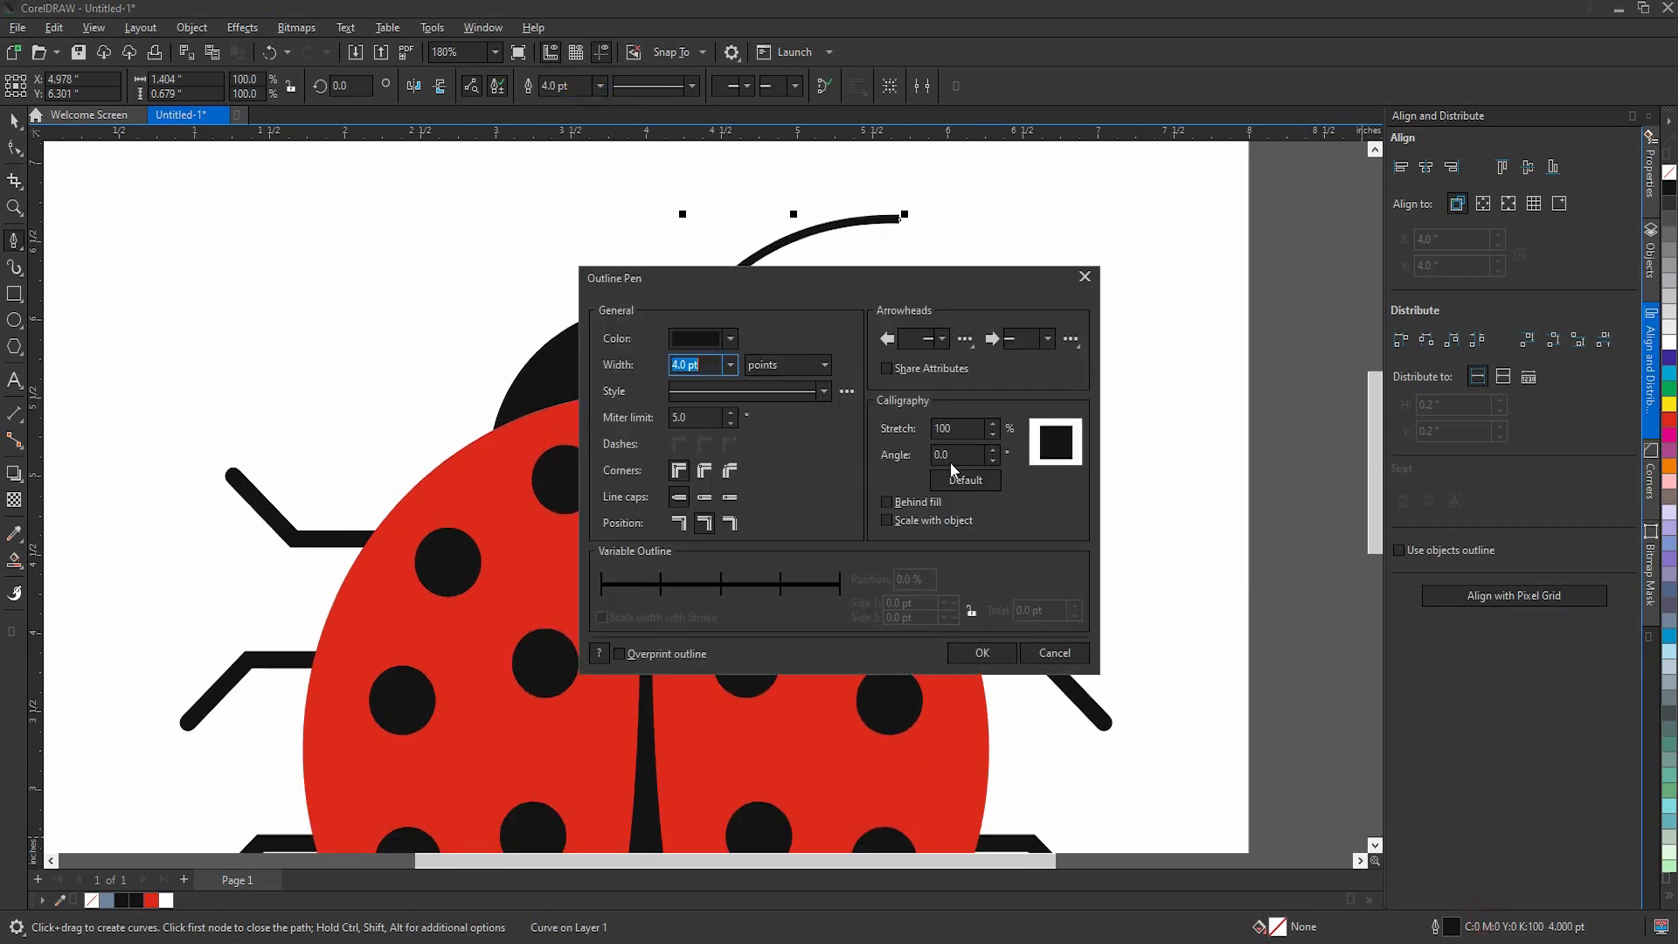
{"action": "left_click", "coordinate": [962, 652]}
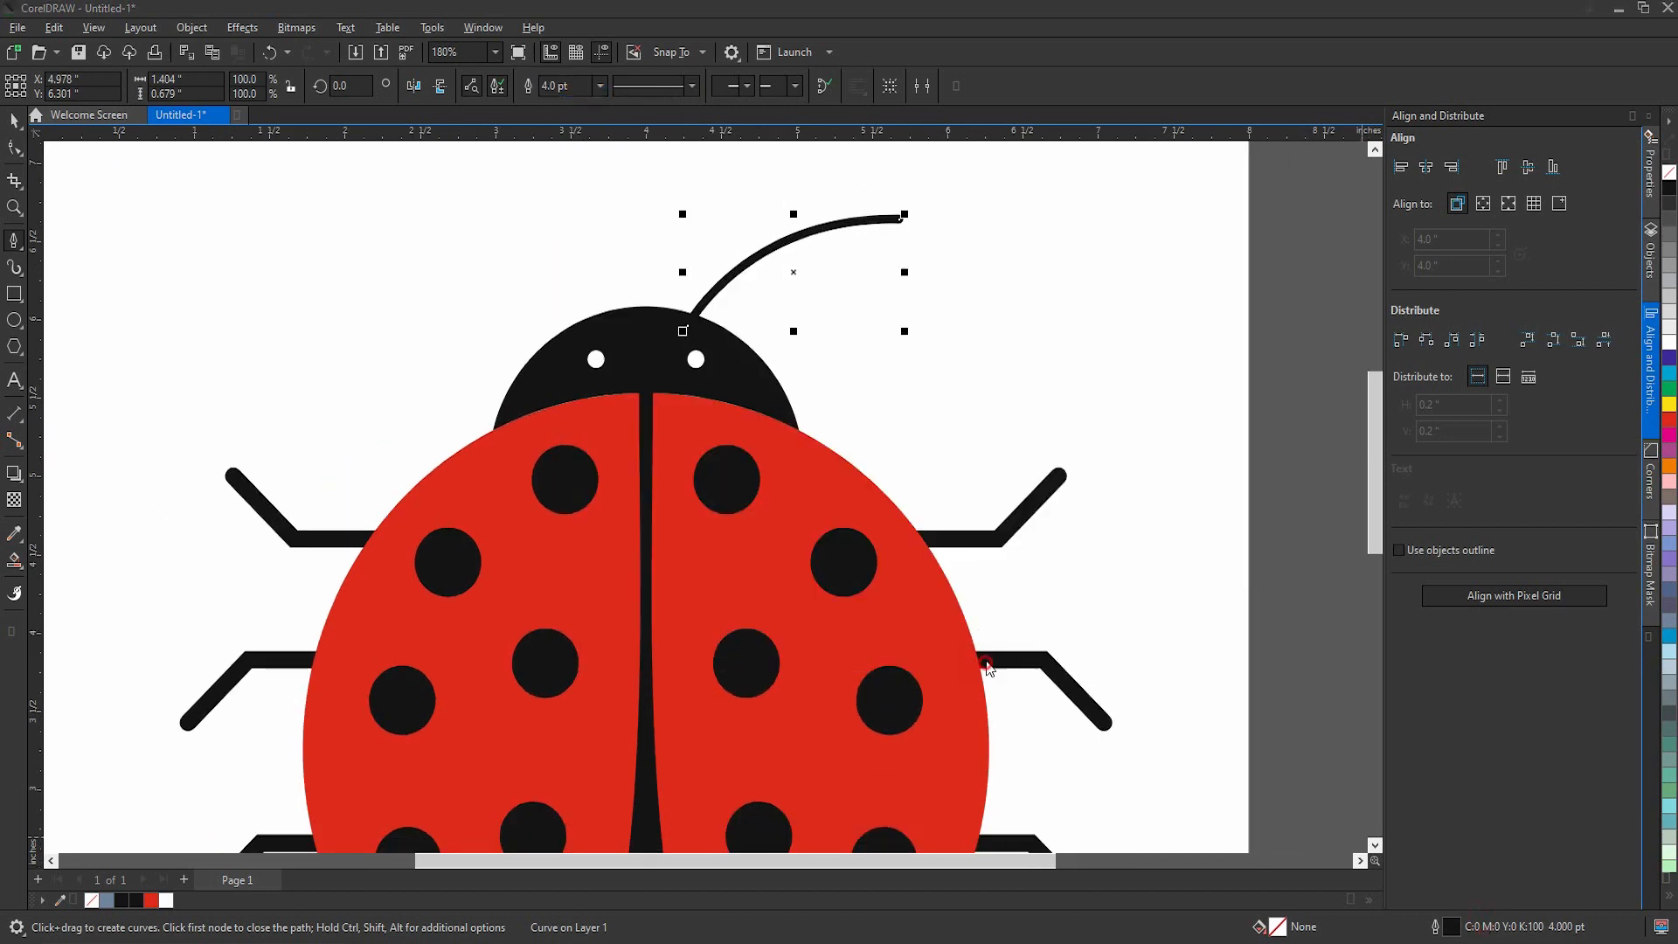
{"action": "scroll", "coordinate": [760, 454], "scroll_direction": "down", "scroll_amount": 3}
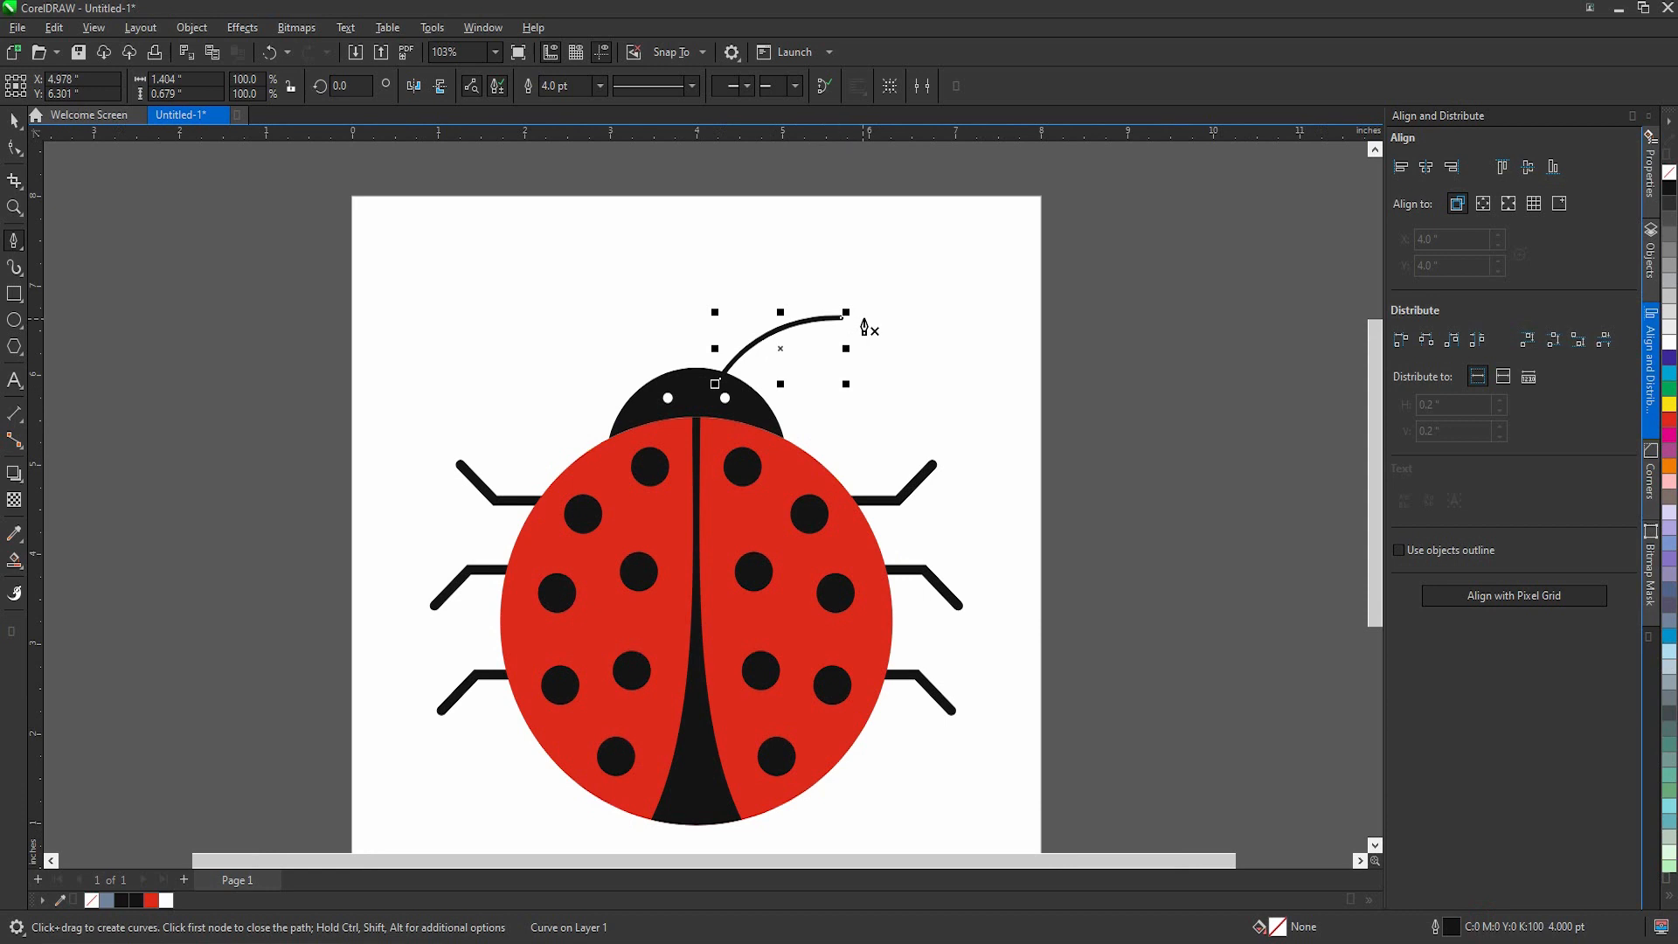
{"action": "left_click", "coordinate": [14, 320]}
{"action": "scroll", "coordinate": [849, 328], "scroll_direction": "up", "scroll_amount": 2}
{"action": "key", "text": "space"}
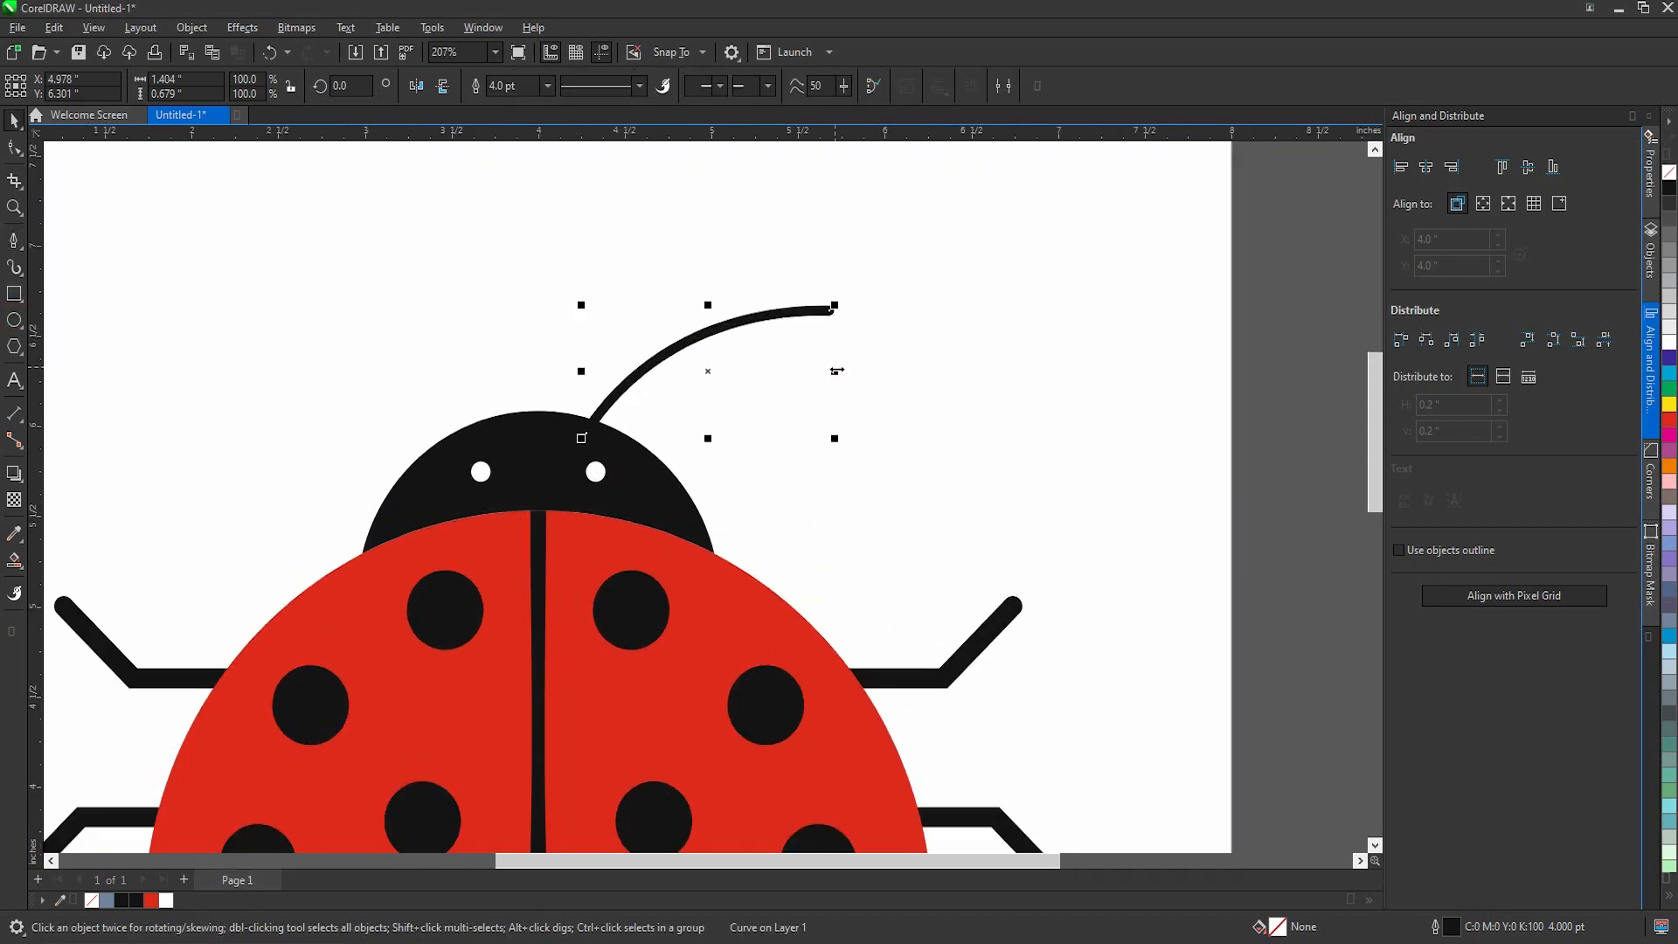
Step: Narrow the antenna to about 1.09 in wide and cap its tip with a black, outline-free circle about 0.185 in across
{"action": "left_click_drag", "start_coordinate": [834, 371], "coordinate": [781, 372]}
{"action": "left_click", "coordinate": [14, 319]}
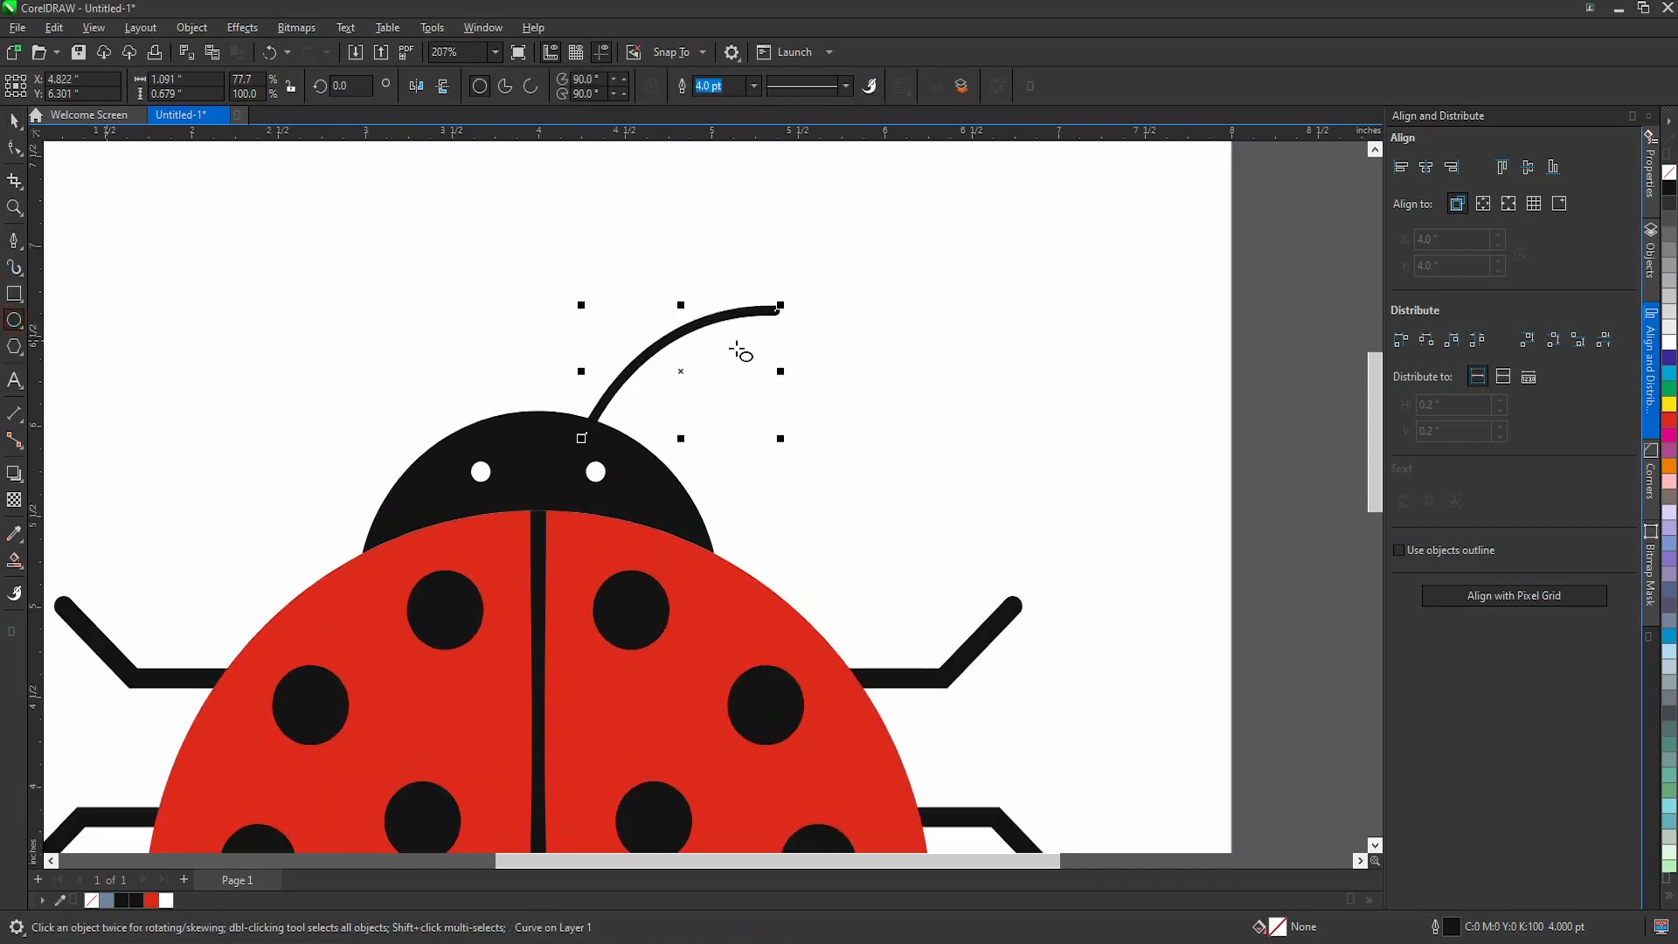
{"action": "scroll", "coordinate": [759, 323], "scroll_direction": "up", "scroll_amount": 3}
{"action": "left_click_drag", "start_coordinate": [748, 290], "coordinate": [800, 345]}
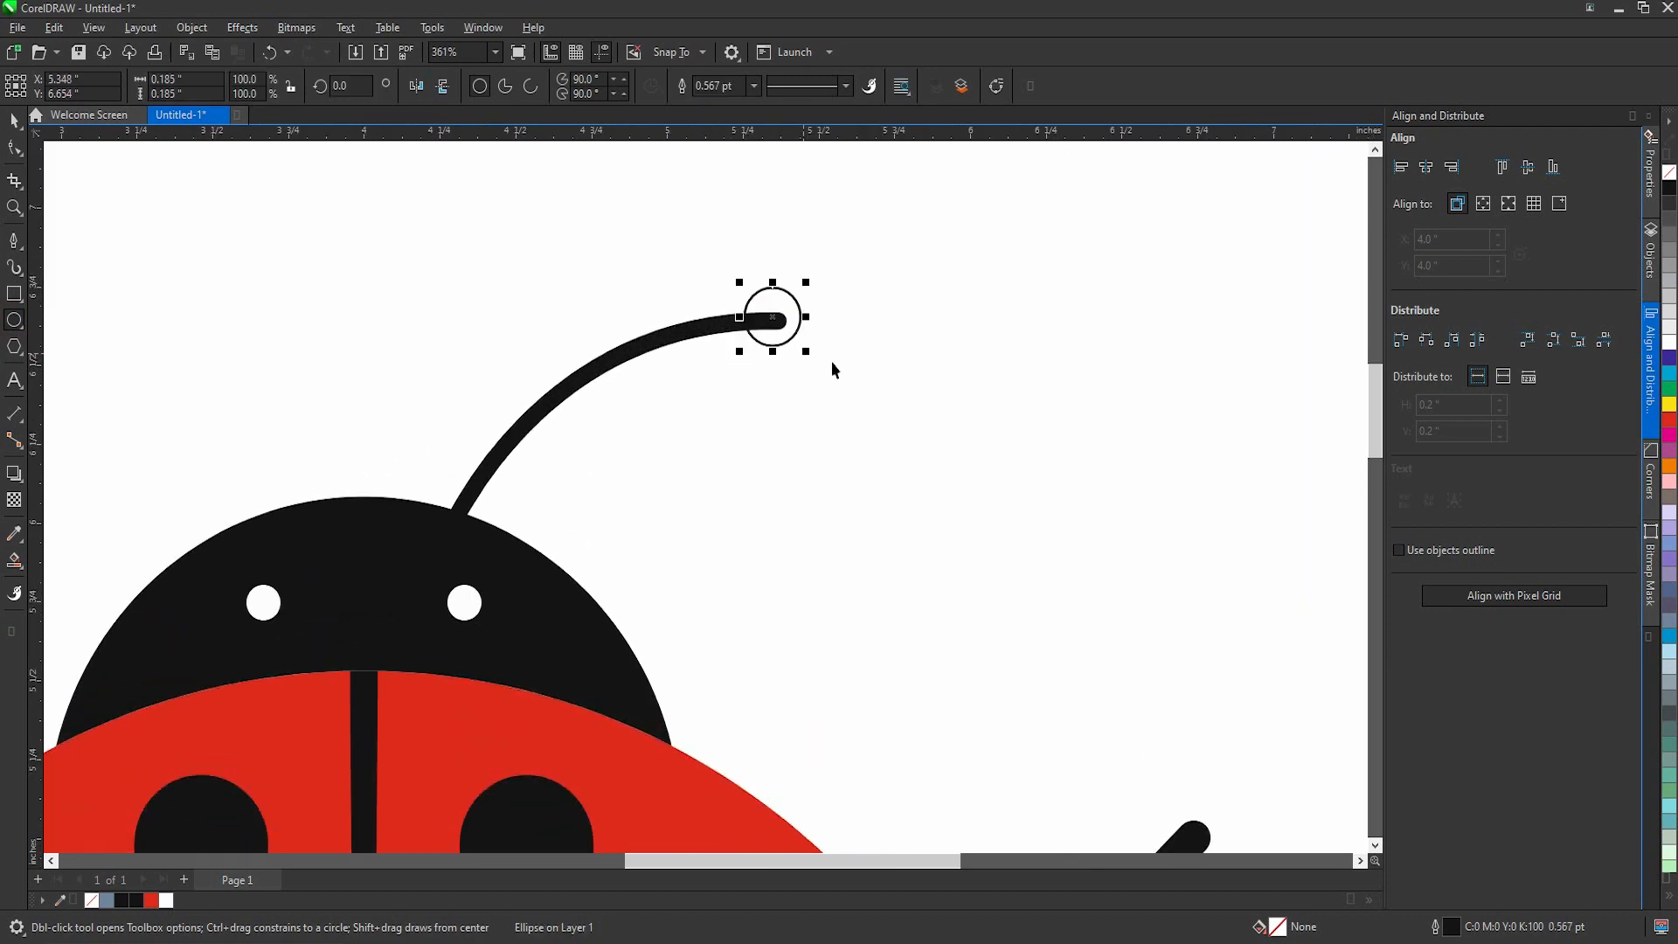
{"action": "key", "text": "space"}
{"action": "left_click", "coordinate": [1669, 188]}
{"action": "right_click", "coordinate": [1669, 173]}
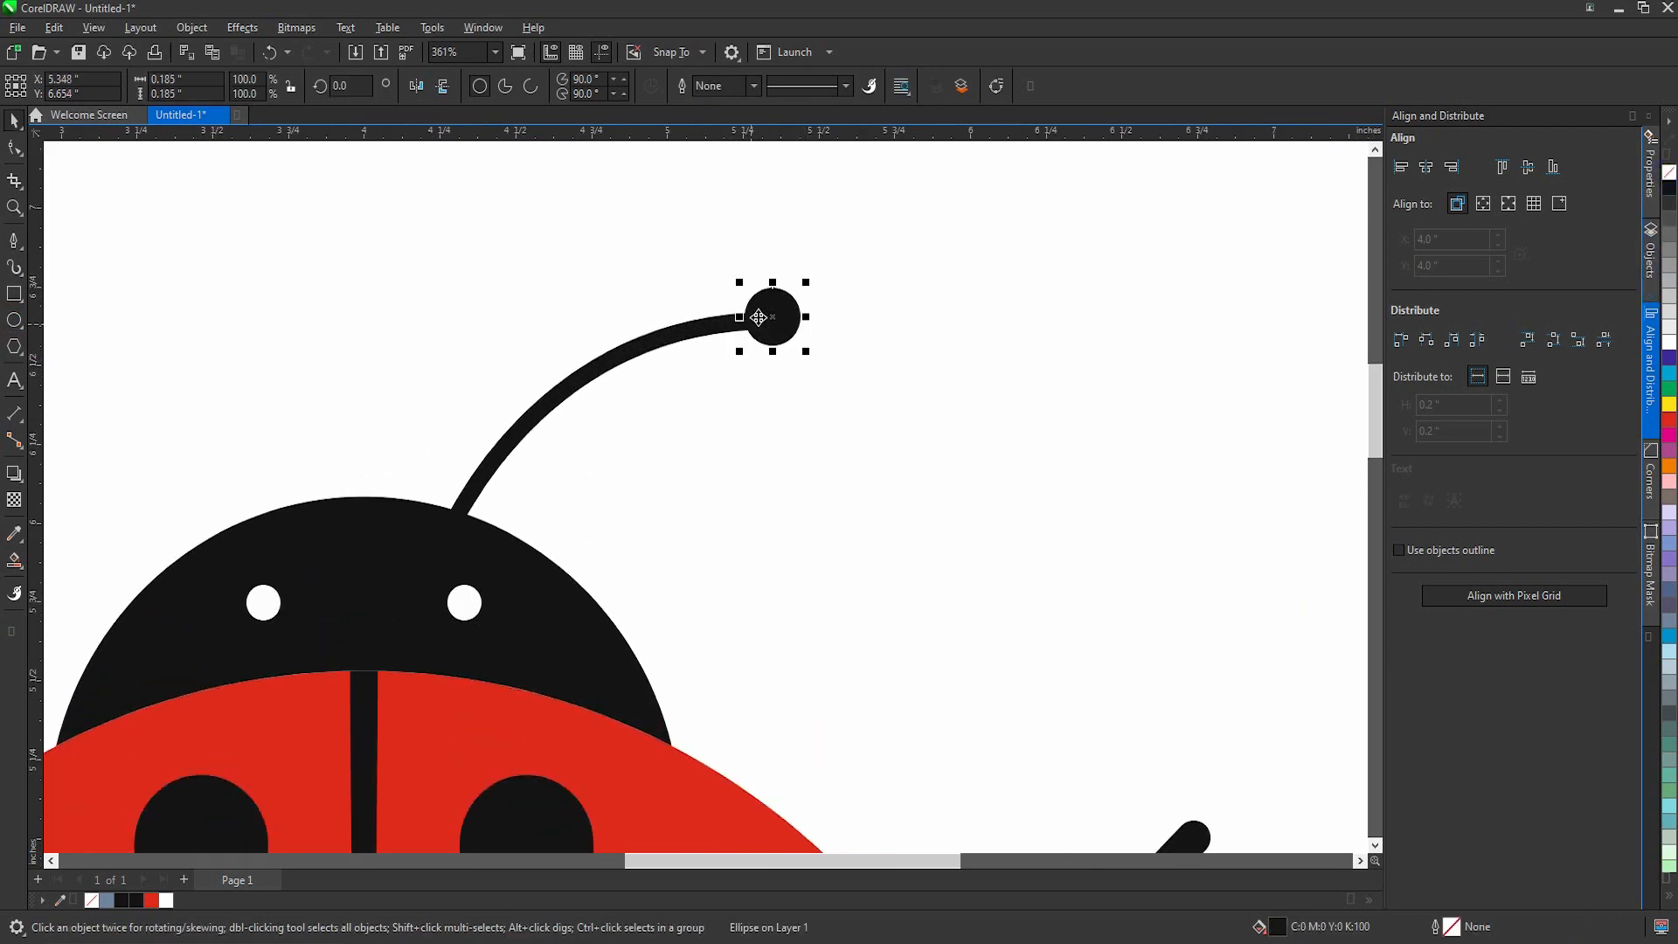
{"action": "scroll", "coordinate": [759, 317], "scroll_direction": "up", "scroll_amount": 2}
{"action": "left_click_drag", "start_coordinate": [780, 316], "coordinate": [786, 325]}
Step: Group the antenna with its round tip and place a horizontally mirrored copy on the other side of the head
{"action": "left_click", "coordinate": [694, 327], "text": "shift"}
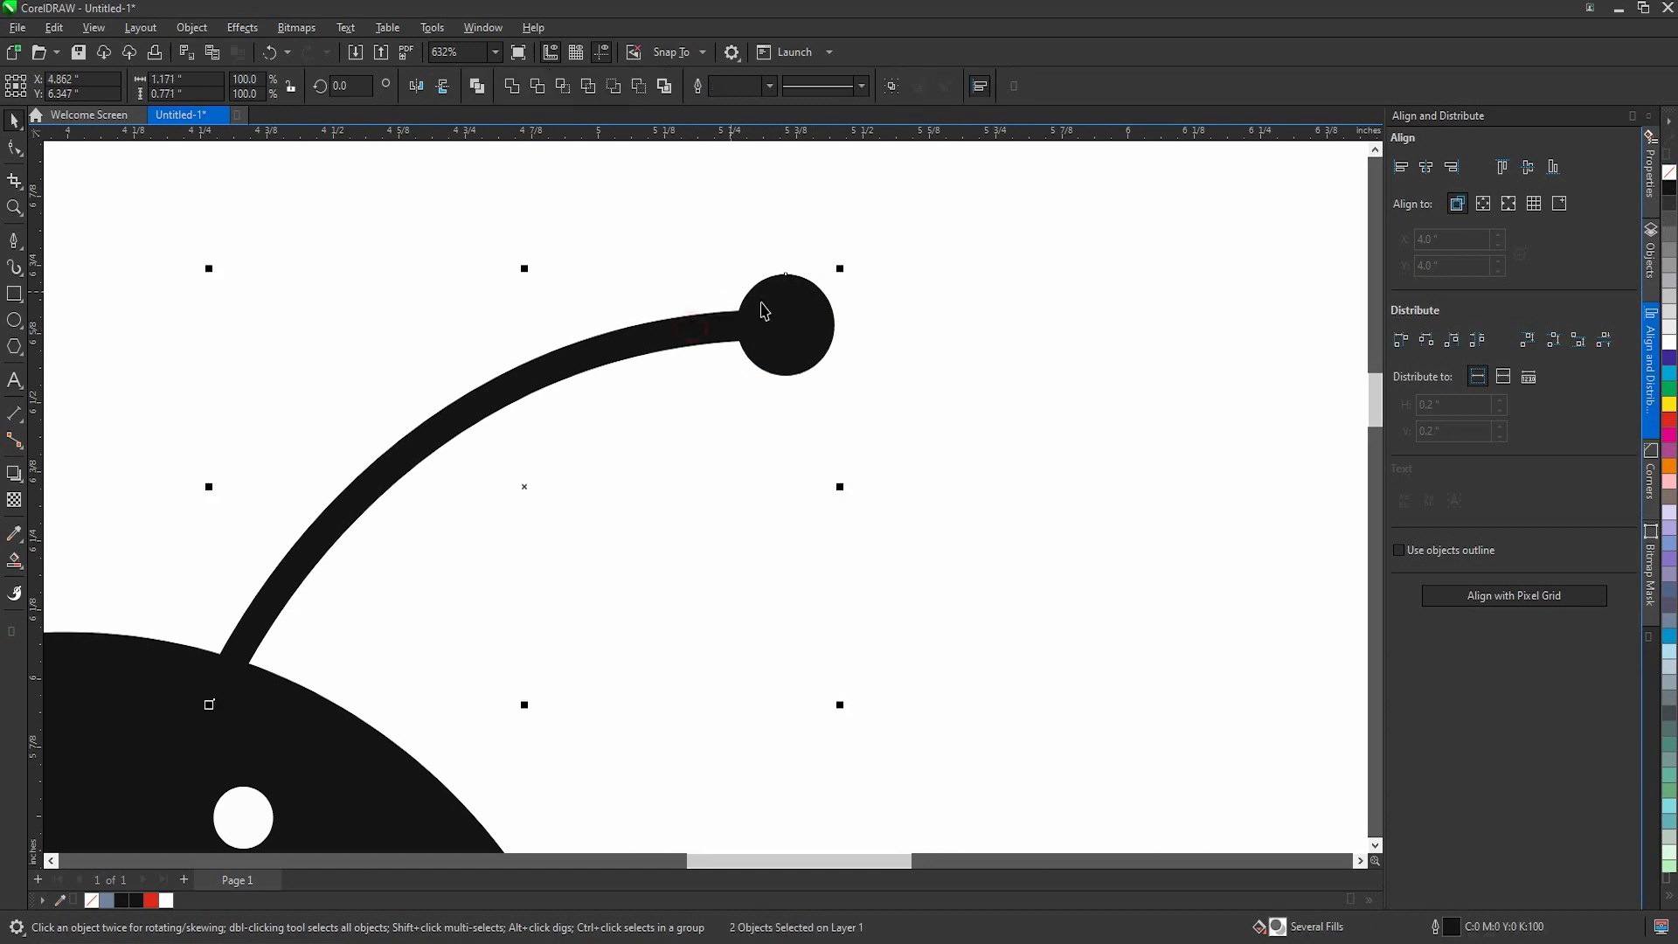
{"action": "scroll", "coordinate": [743, 297], "scroll_direction": "down", "scroll_amount": 2}
{"action": "left_click", "coordinate": [890, 88]}
{"action": "scroll", "coordinate": [798, 381], "scroll_direction": "down", "scroll_amount": 1}
{"action": "mouse_move", "coordinate": [793, 390]}
{"action": "left_mouse_down"}
{"action": "mouse_move", "coordinate": [367, 397]}
{"action": "mouse_move", "coordinate": [384, 396]}
{"action": "left_mouse_up"}
Step: Group the two antennae and centre them horizontally on the head
{"action": "left_click", "coordinate": [626, 374], "text": "shift"}
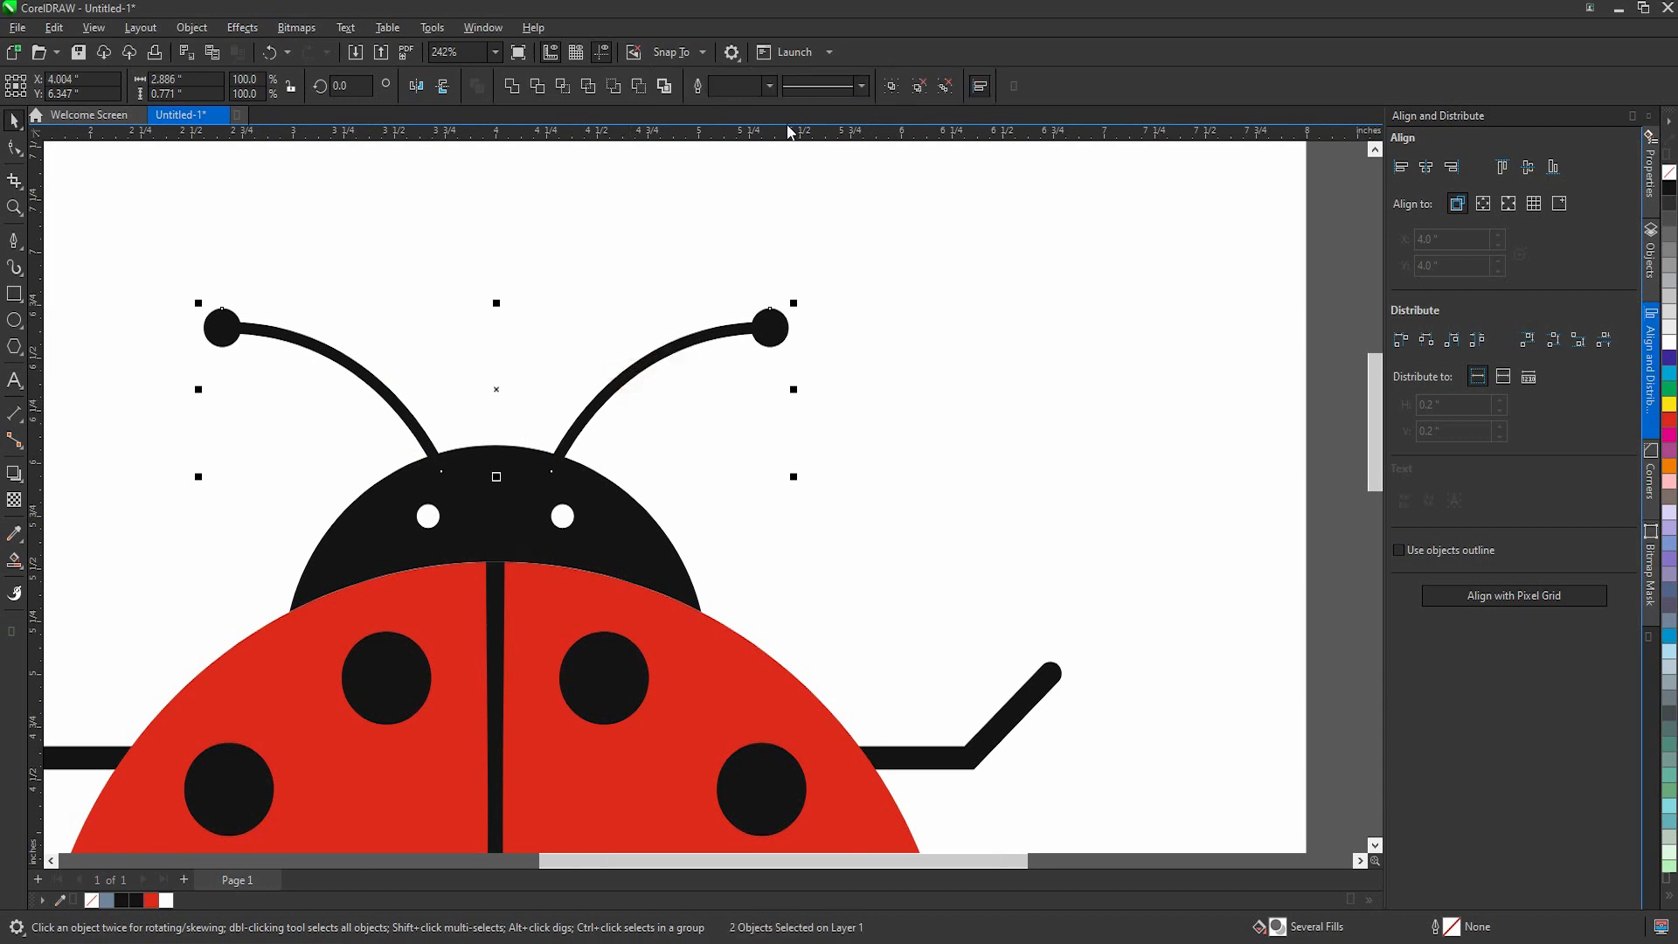
{"action": "left_click", "coordinate": [888, 87]}
{"action": "left_click", "coordinate": [982, 433]}
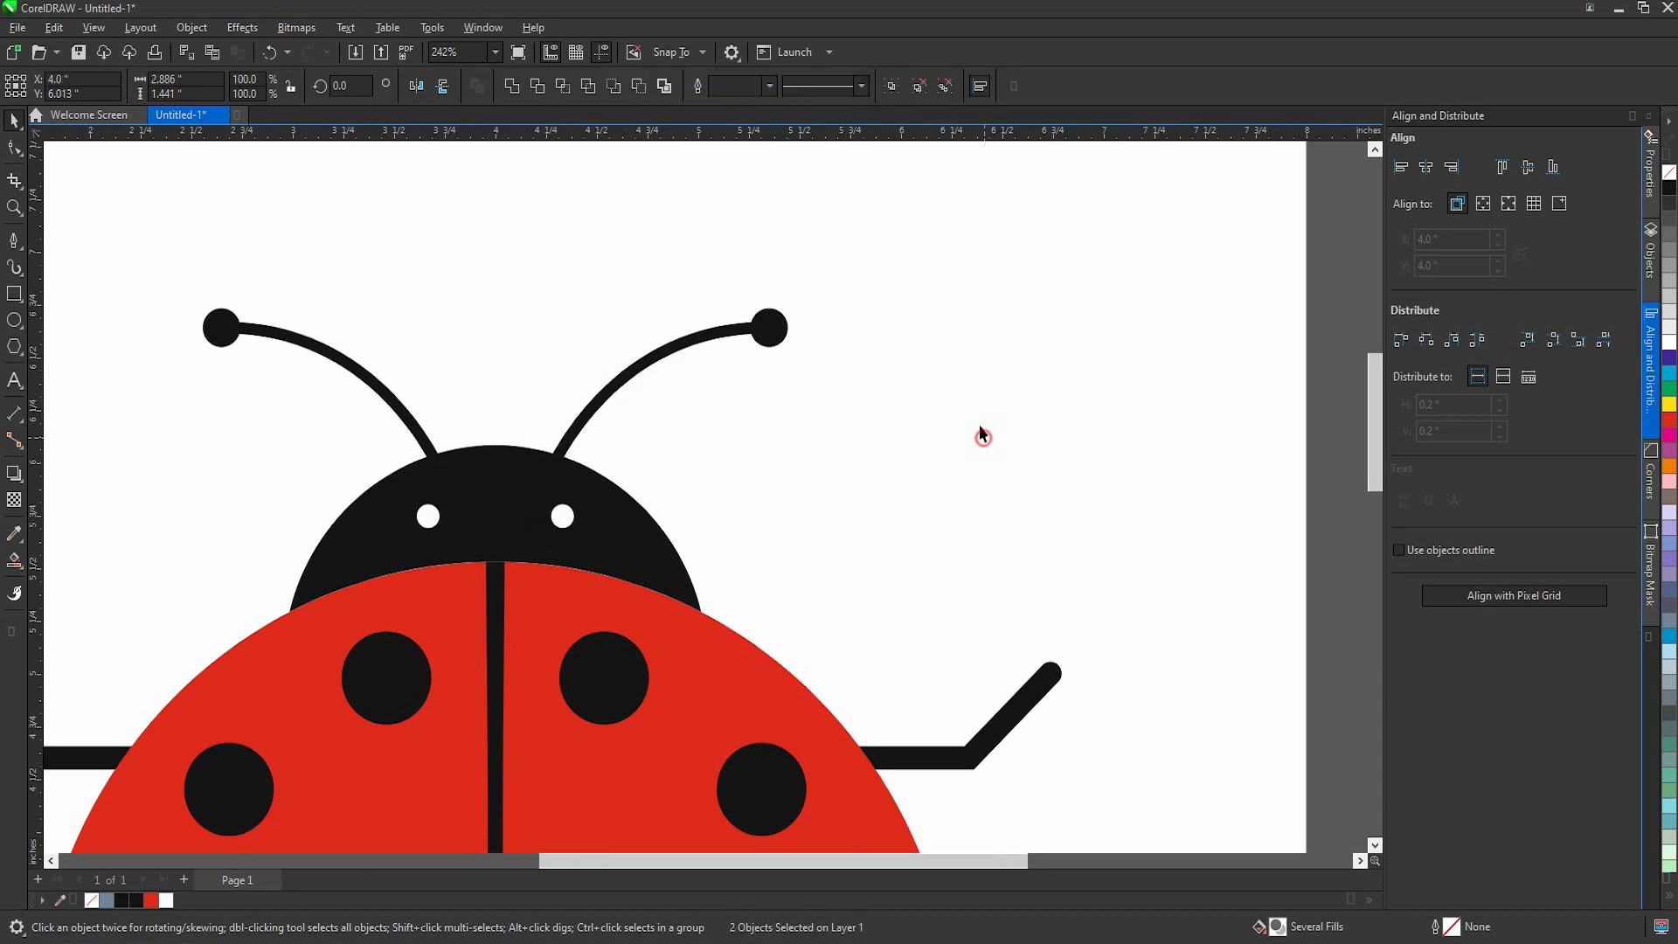
{"action": "scroll", "coordinate": [723, 427], "scroll_direction": "down", "scroll_amount": 3}
{"action": "left_click_drag", "start_coordinate": [337, 316], "coordinate": [975, 834]}
{"action": "scroll", "coordinate": [795, 557], "scroll_direction": "down", "scroll_amount": 5}
{"action": "scroll", "coordinate": [758, 649], "scroll_direction": "up", "scroll_amount": 5}
{"action": "left_click", "coordinate": [828, 737]}
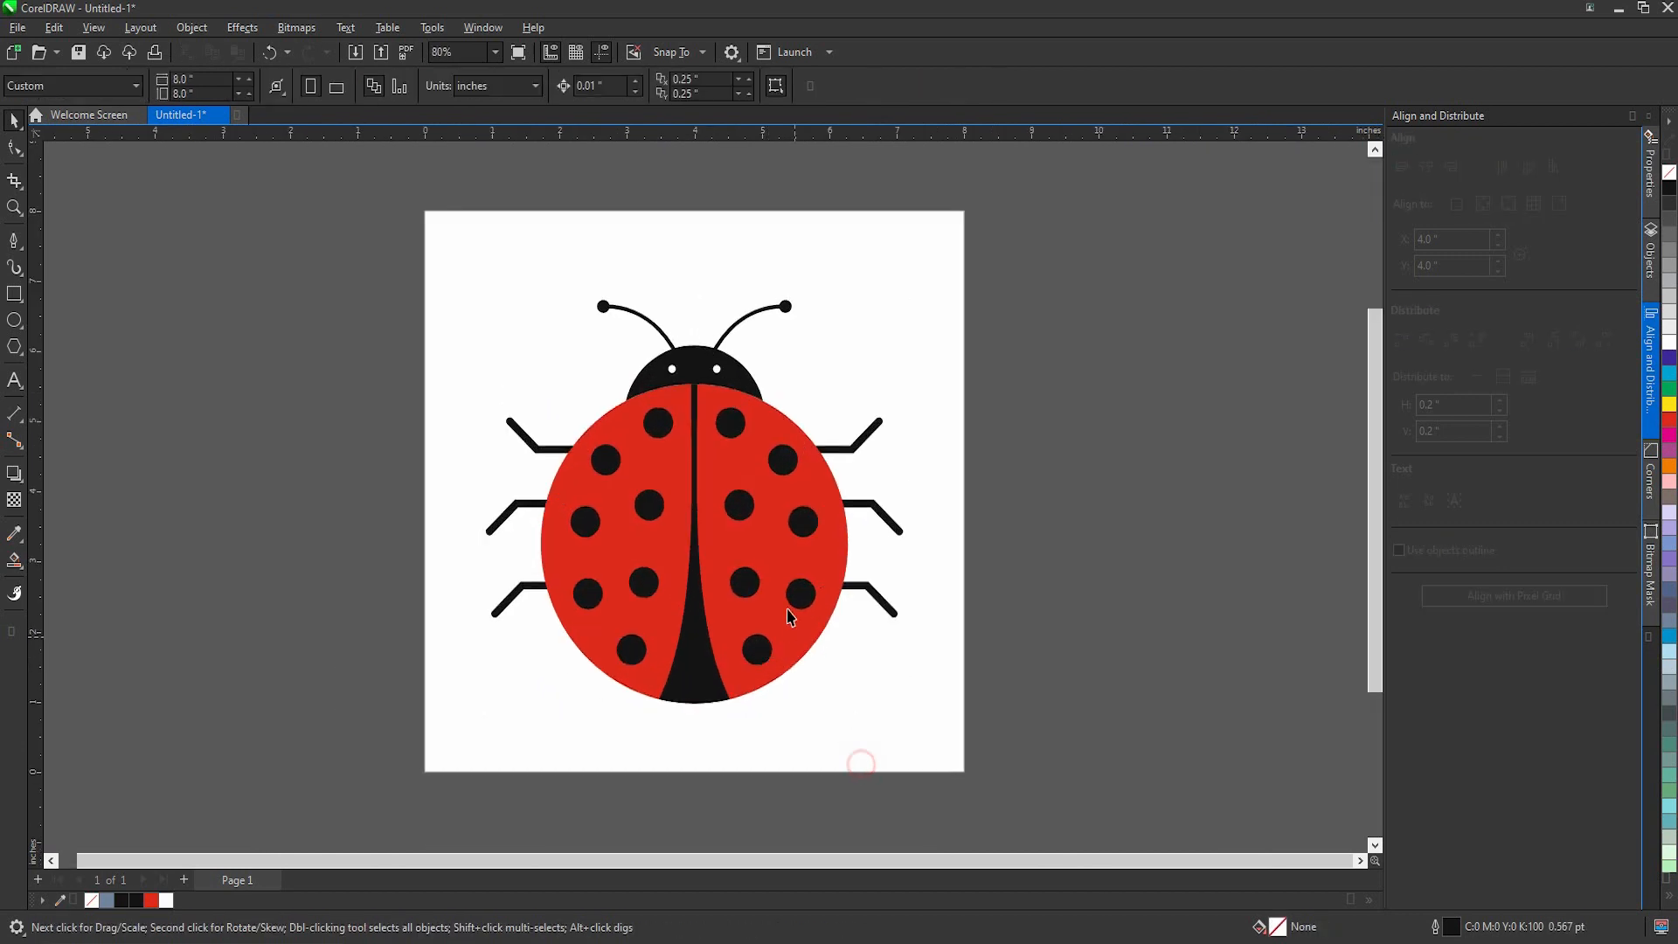
{"action": "scroll", "coordinate": [805, 603], "scroll_direction": "down", "scroll_amount": 1}
{"action": "left_click_drag", "start_coordinate": [891, 698], "coordinate": [932, 723]}
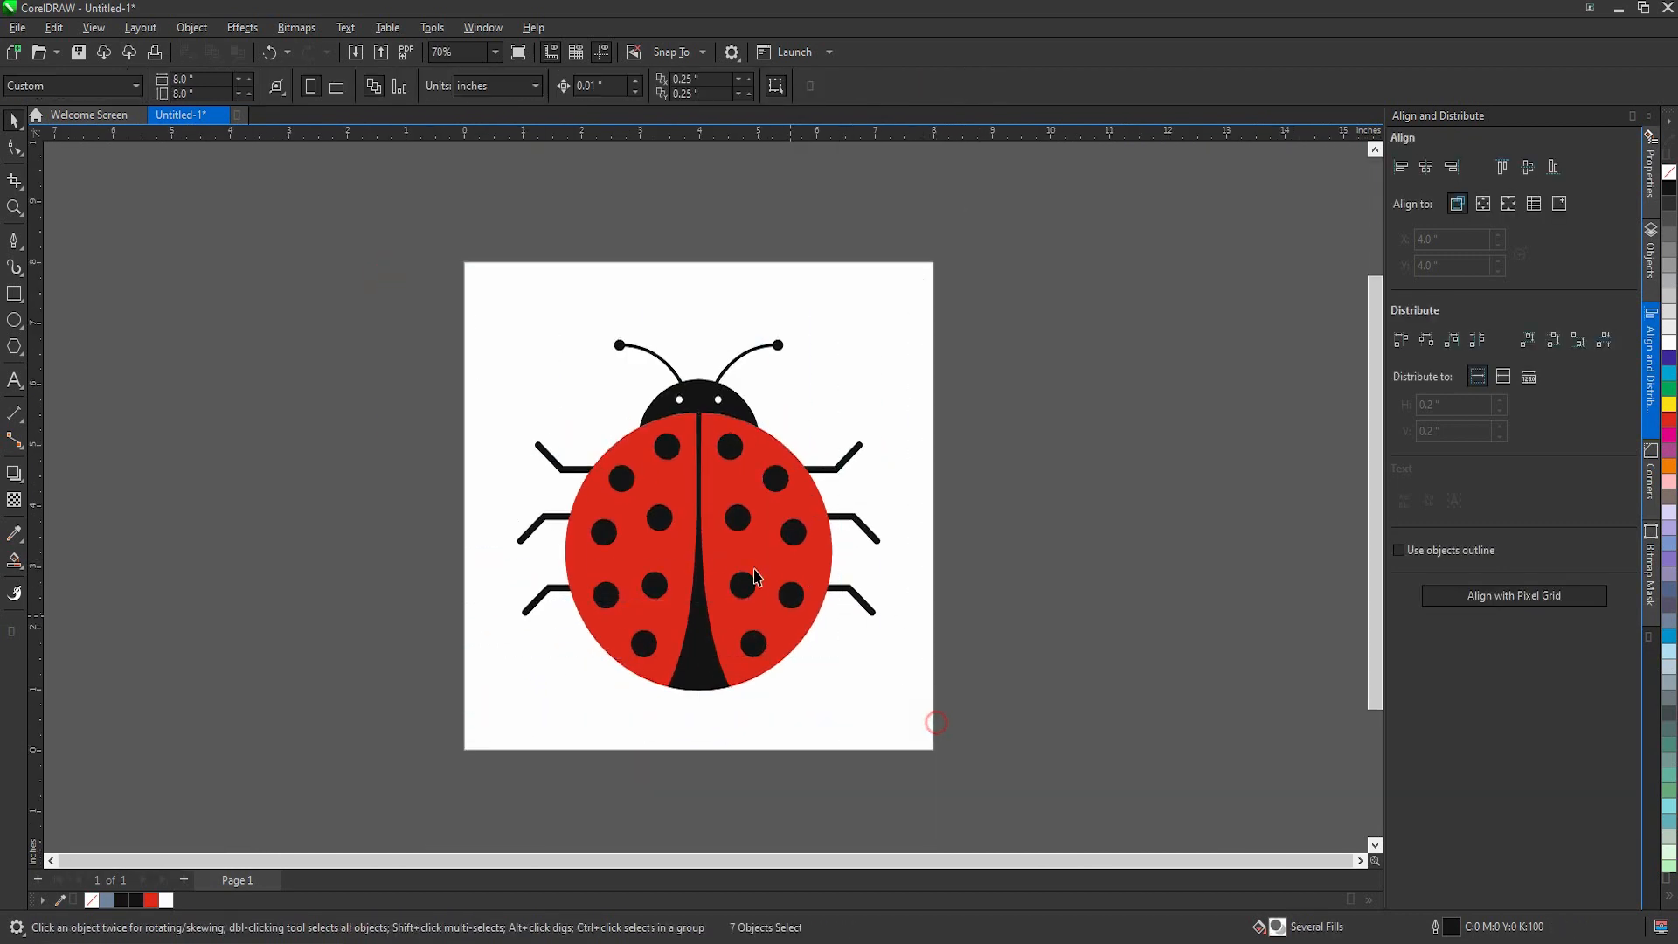
{"action": "scroll", "coordinate": [747, 583], "scroll_direction": "up", "scroll_amount": 1}
{"action": "key", "text": "Escape"}
{"action": "left_click", "coordinate": [15, 321]}
{"action": "left_click_drag", "start_coordinate": [396, 220], "coordinate": [791, 634]}
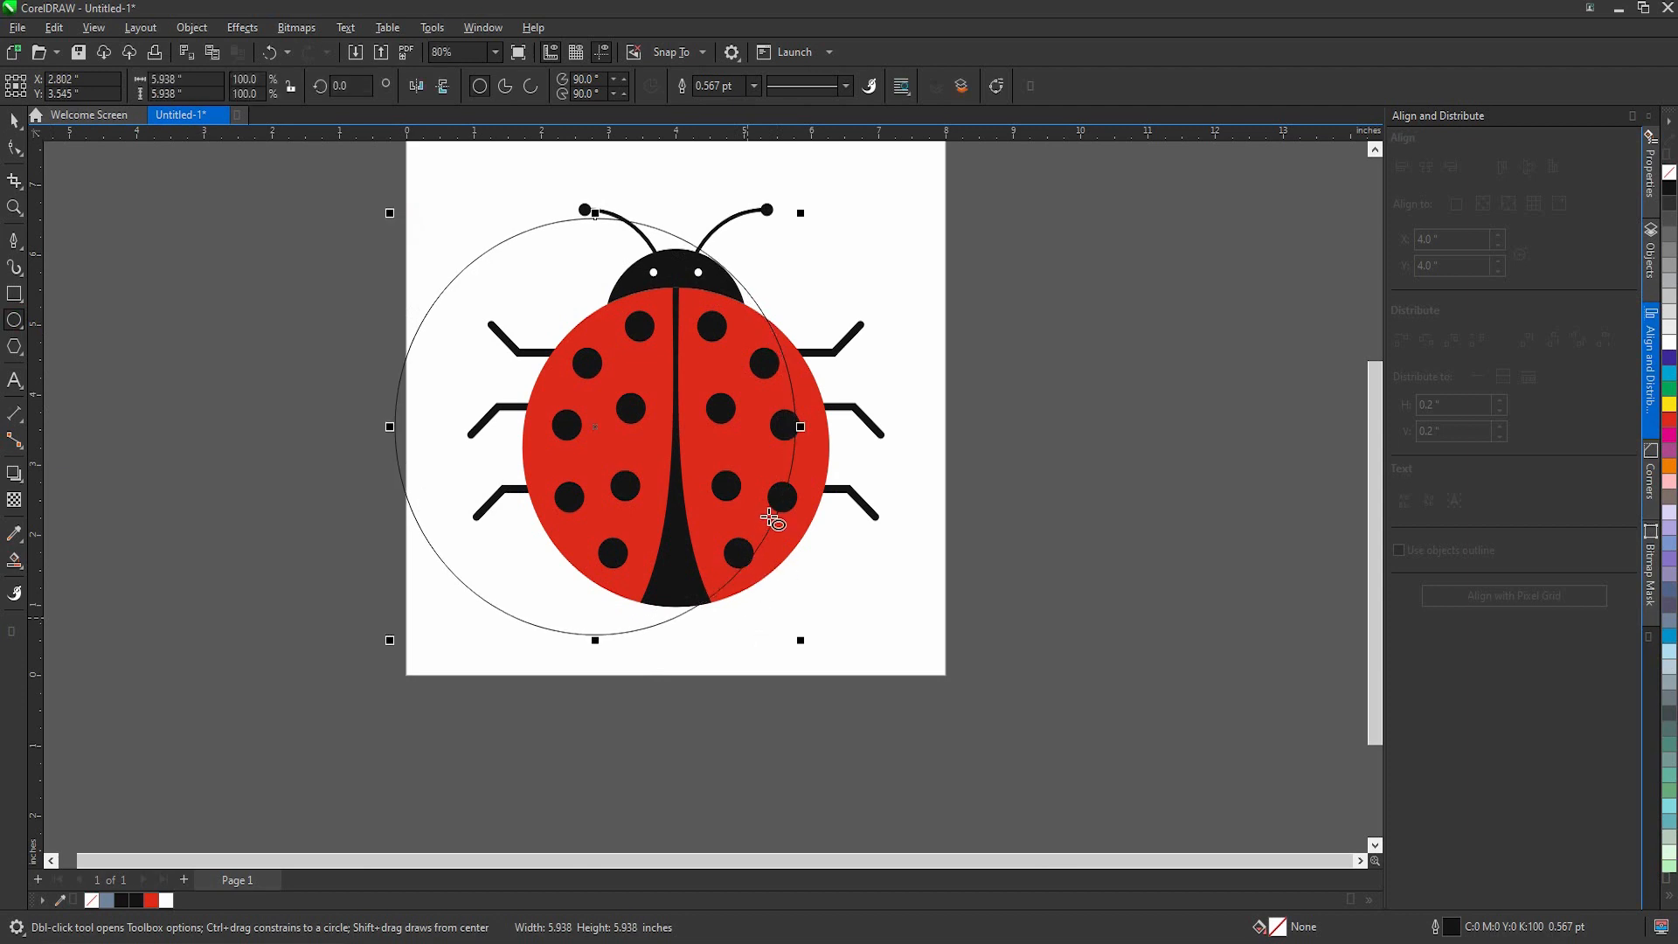
{"action": "key", "text": "space"}
{"action": "left_click_drag", "start_coordinate": [778, 374], "coordinate": [797, 428]}
{"action": "scroll", "coordinate": [821, 278], "scroll_direction": "up", "scroll_amount": 2}
{"action": "left_click_drag", "start_coordinate": [809, 230], "coordinate": [776, 253]}
{"action": "left_click_drag", "start_coordinate": [685, 377], "coordinate": [710, 381]}
{"action": "key", "text": "Delete"}
{"action": "scroll", "coordinate": [787, 442], "scroll_direction": "down", "scroll_amount": 2}
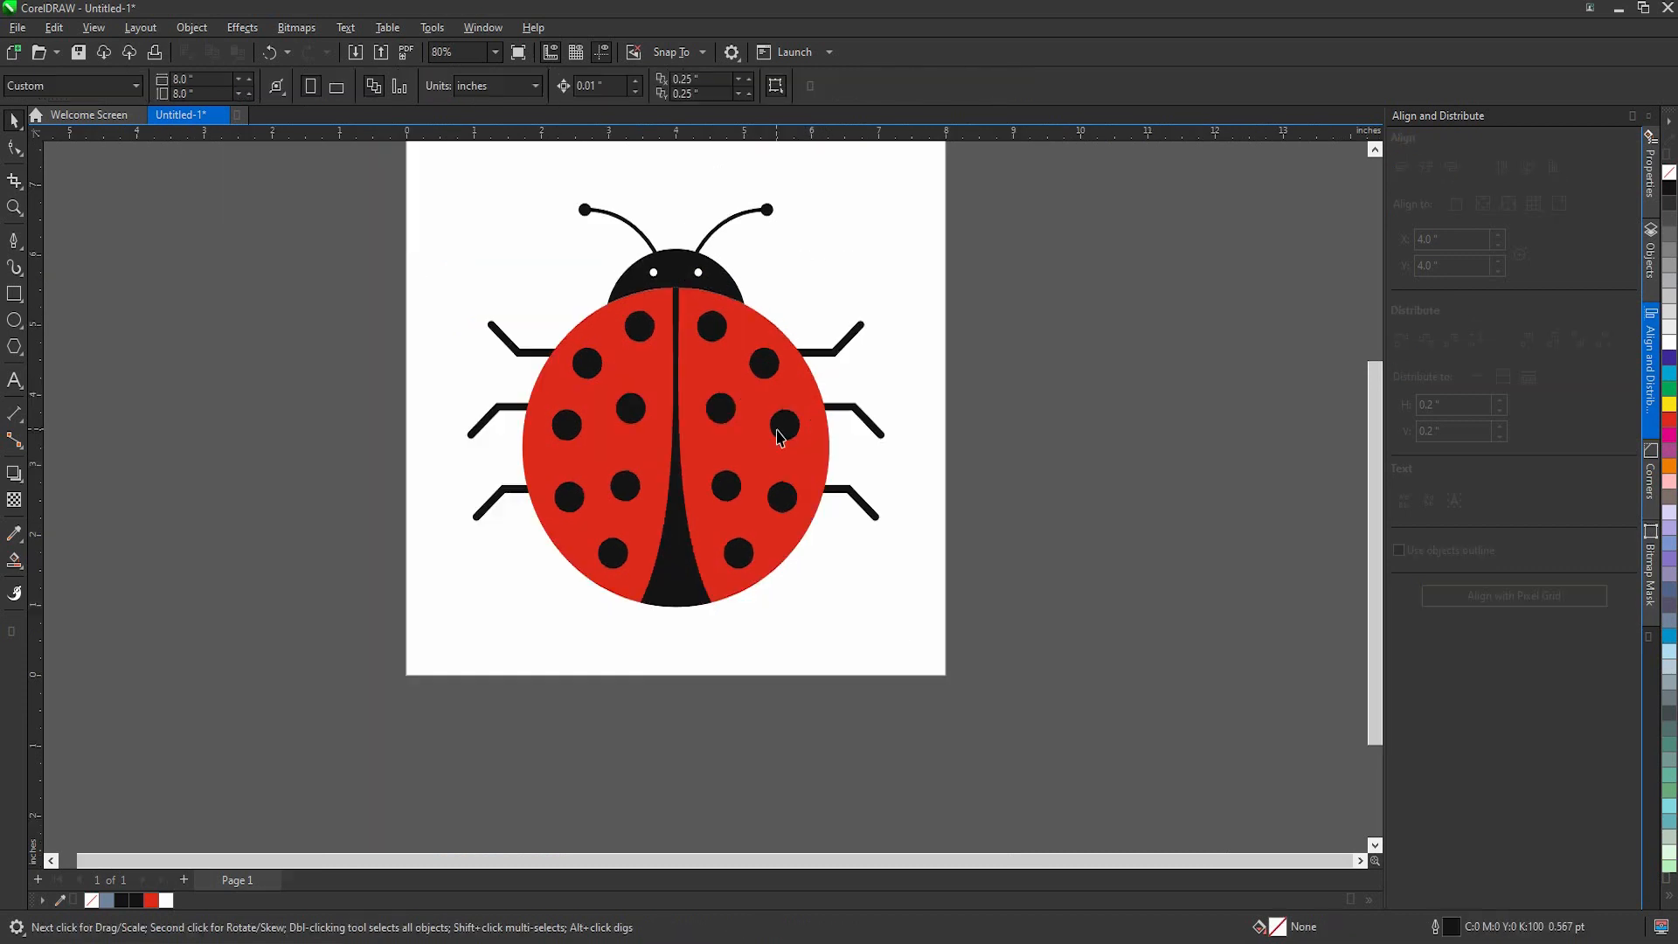
Step: Draw a circle about 4.83 in wide over the body, offset left so a crescent along the right wing's edge stays uncovered
{"action": "left_click", "coordinate": [14, 320]}
{"action": "left_click_drag", "start_coordinate": [390, 213], "coordinate": [801, 640]}
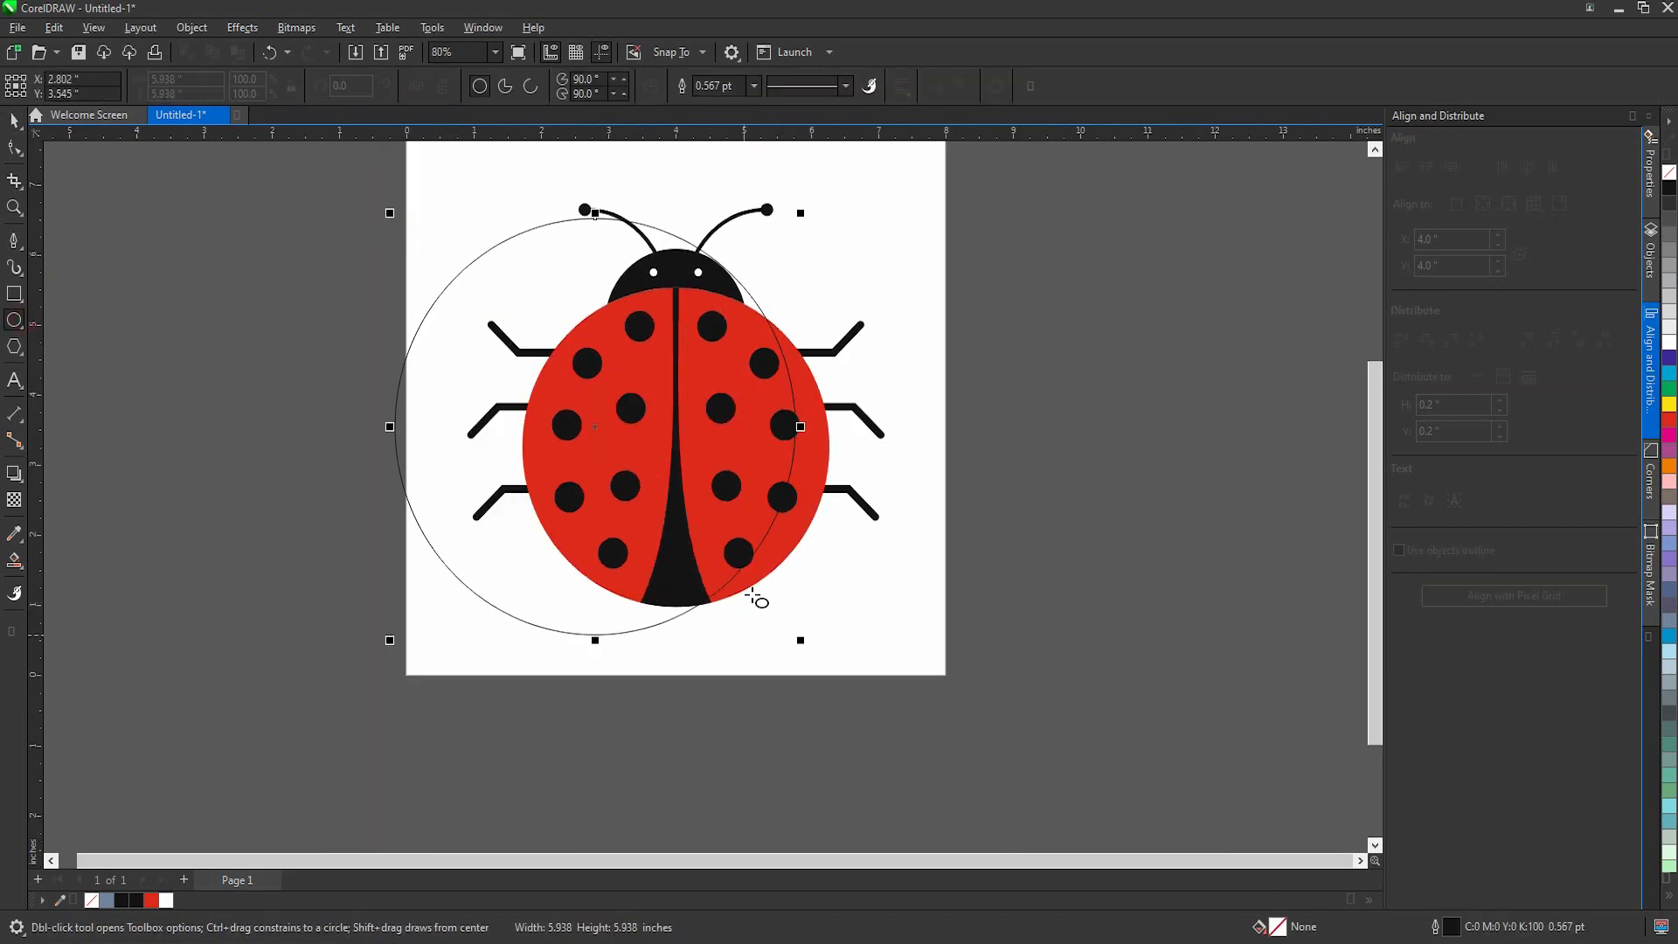
{"action": "key", "text": "space"}
{"action": "left_click_drag", "start_coordinate": [785, 388], "coordinate": [803, 414]}
{"action": "scroll", "coordinate": [837, 339], "scroll_direction": "up", "scroll_amount": 2}
{"action": "left_click_drag", "start_coordinate": [810, 218], "coordinate": [776, 255]}
{"action": "left_click_drag", "start_coordinate": [693, 374], "coordinate": [802, 371]}
{"action": "left_click_drag", "start_coordinate": [808, 255], "coordinate": [779, 278]}
{"action": "left_click_drag", "start_coordinate": [743, 476], "coordinate": [763, 477]}
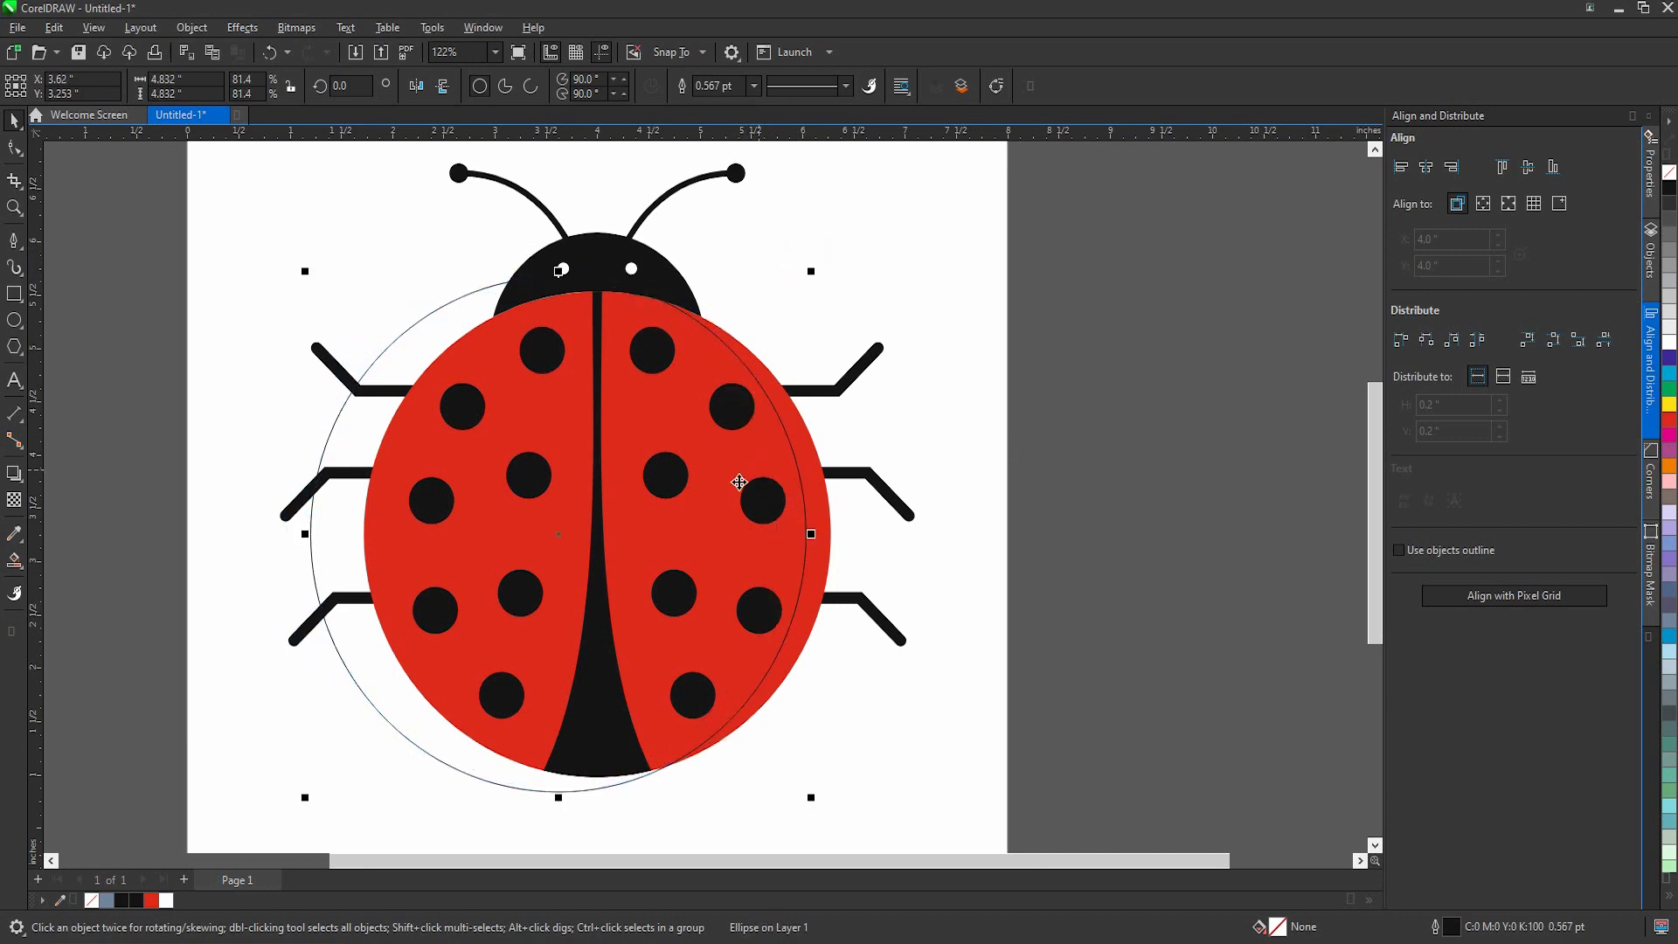
Step: Use Smart Fill to create a crescent between the circle and the right edge of the body
{"action": "left_click", "coordinate": [15, 563]}
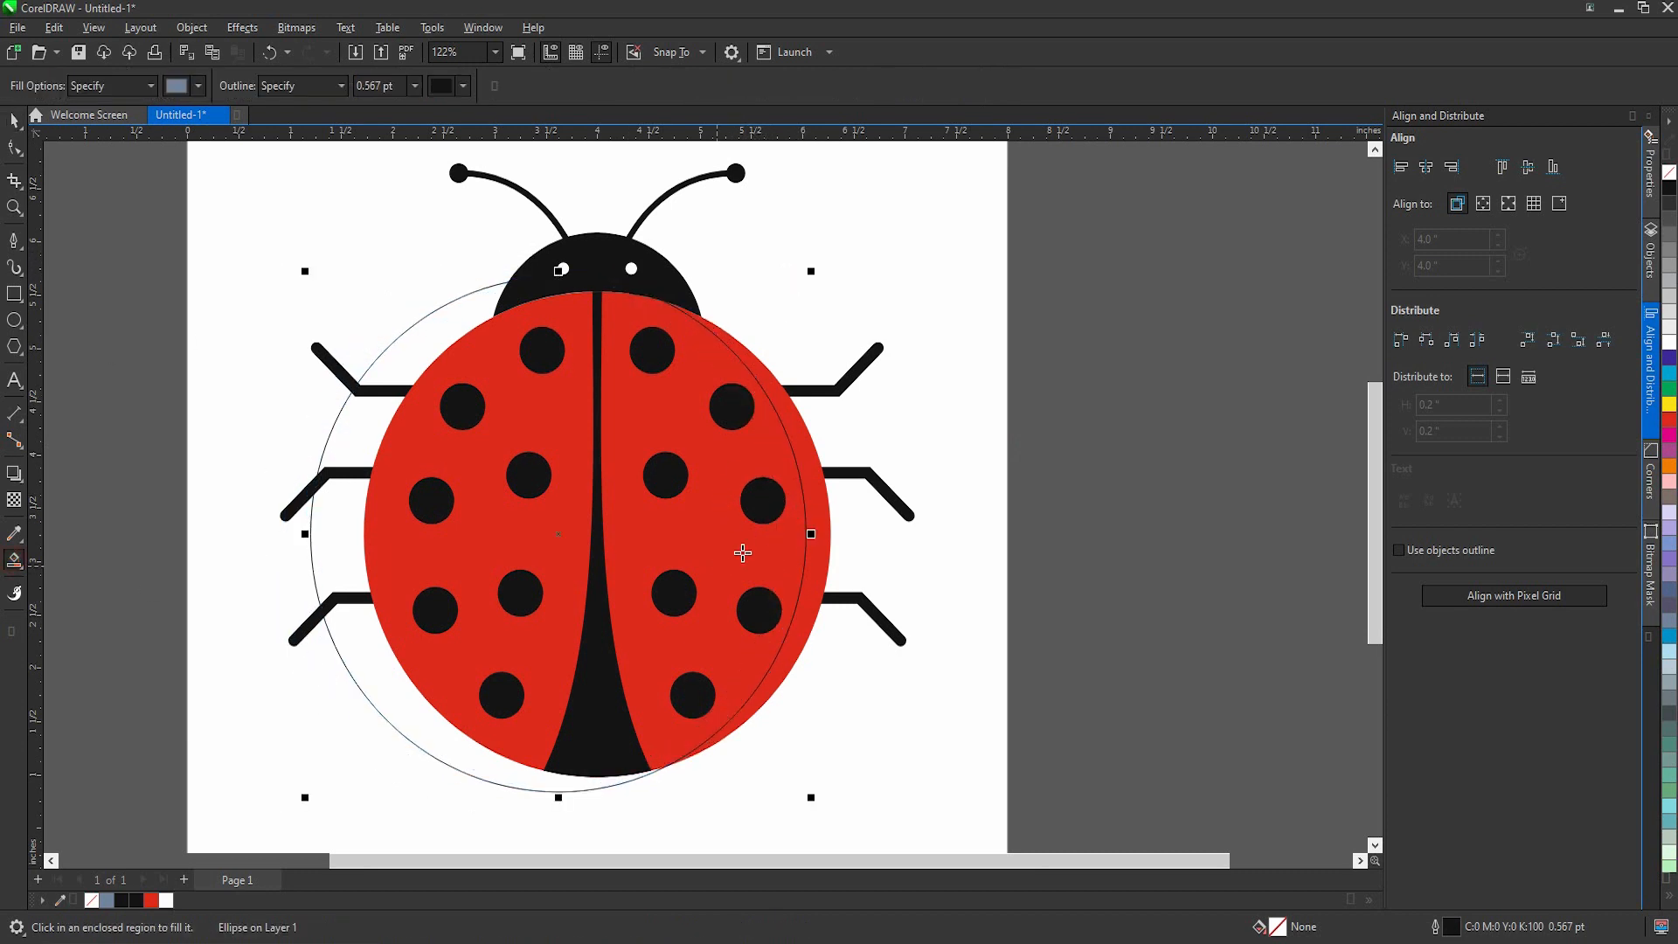
{"action": "left_click", "coordinate": [815, 527]}
{"action": "key", "text": "space"}
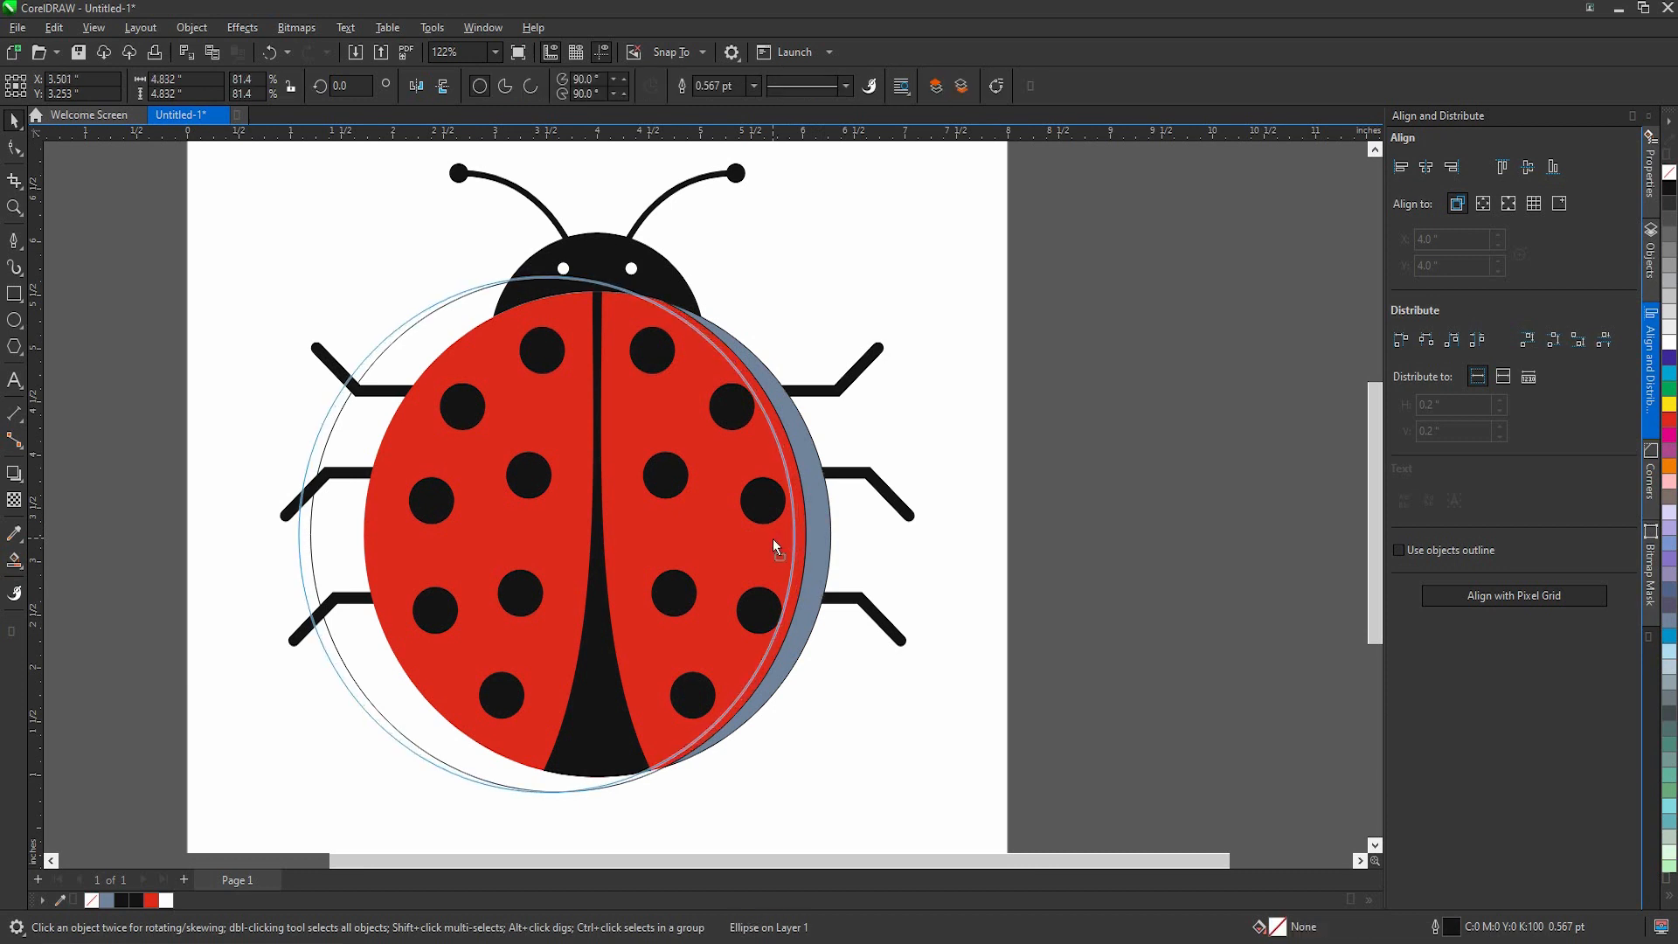
Step: Copy the circle slightly further left and Smart Fill the thin strip between the two circles on the right wing
{"action": "left_click_drag", "start_coordinate": [772, 538], "coordinate": [772, 539]}
{"action": "right_click", "coordinate": [772, 538]}
{"action": "scroll", "coordinate": [797, 526], "scroll_direction": "up", "scroll_amount": 4}
{"action": "key", "text": "space"}
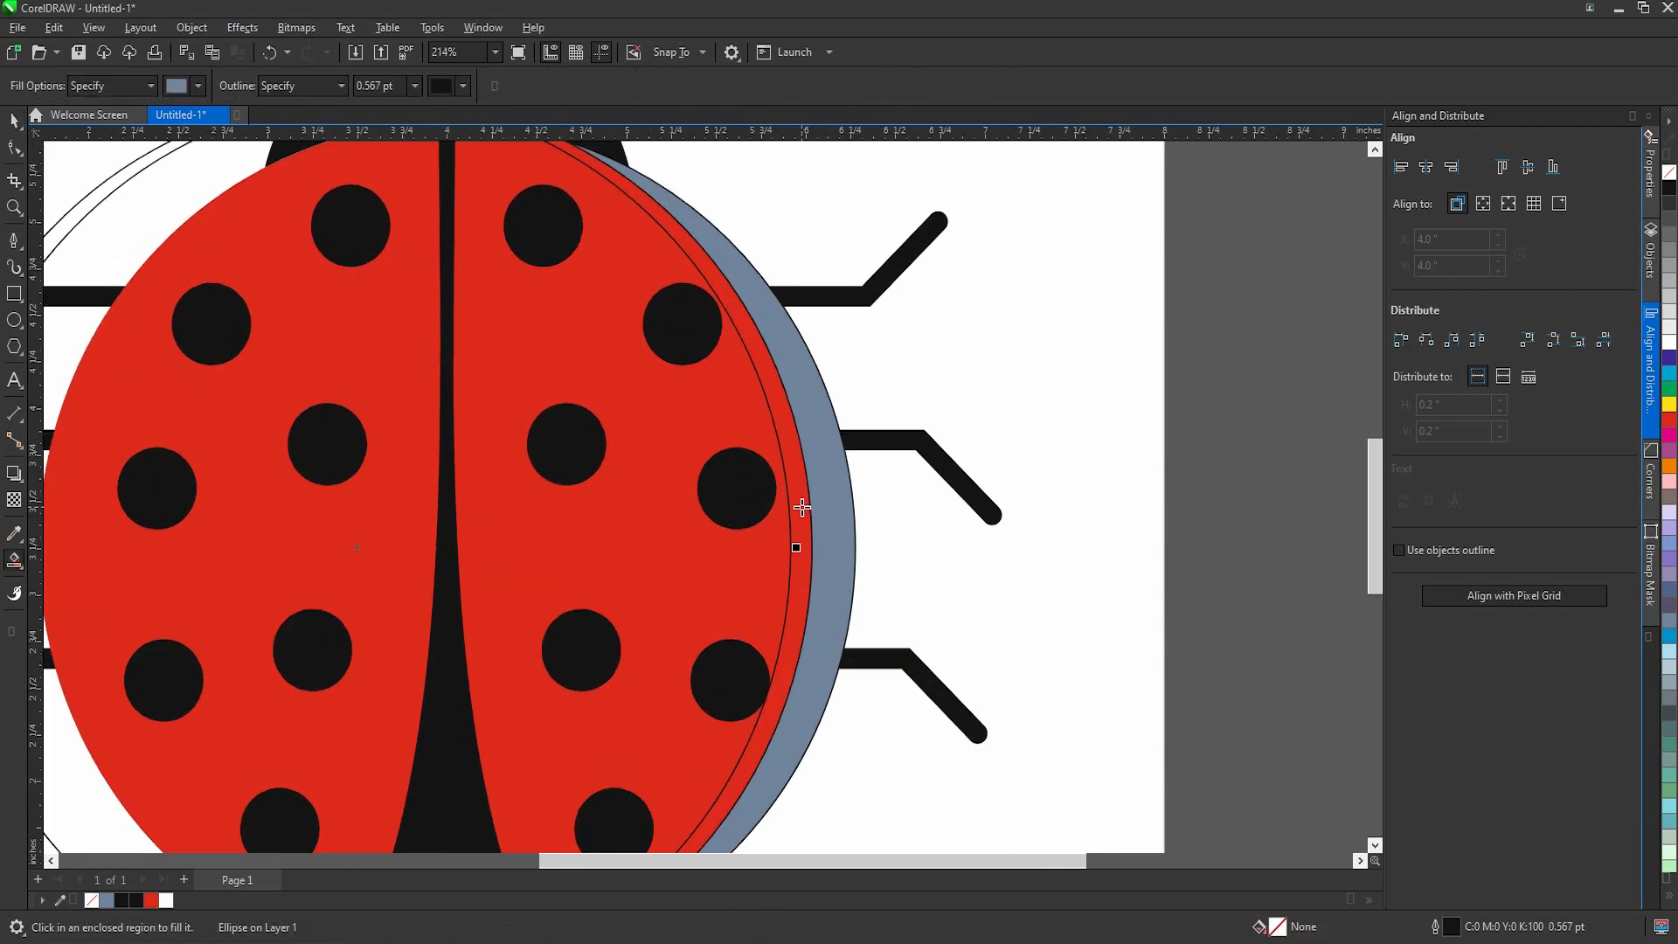
{"action": "left_click", "coordinate": [794, 525]}
{"action": "scroll", "coordinate": [794, 525], "scroll_direction": "down", "scroll_amount": 5}
{"action": "key", "text": "space"}
Step: Delete the shifted copy of the construction circle
{"action": "left_click", "coordinate": [978, 535]}
{"action": "left_click", "coordinate": [735, 558]}
{"action": "key", "text": "Delete"}
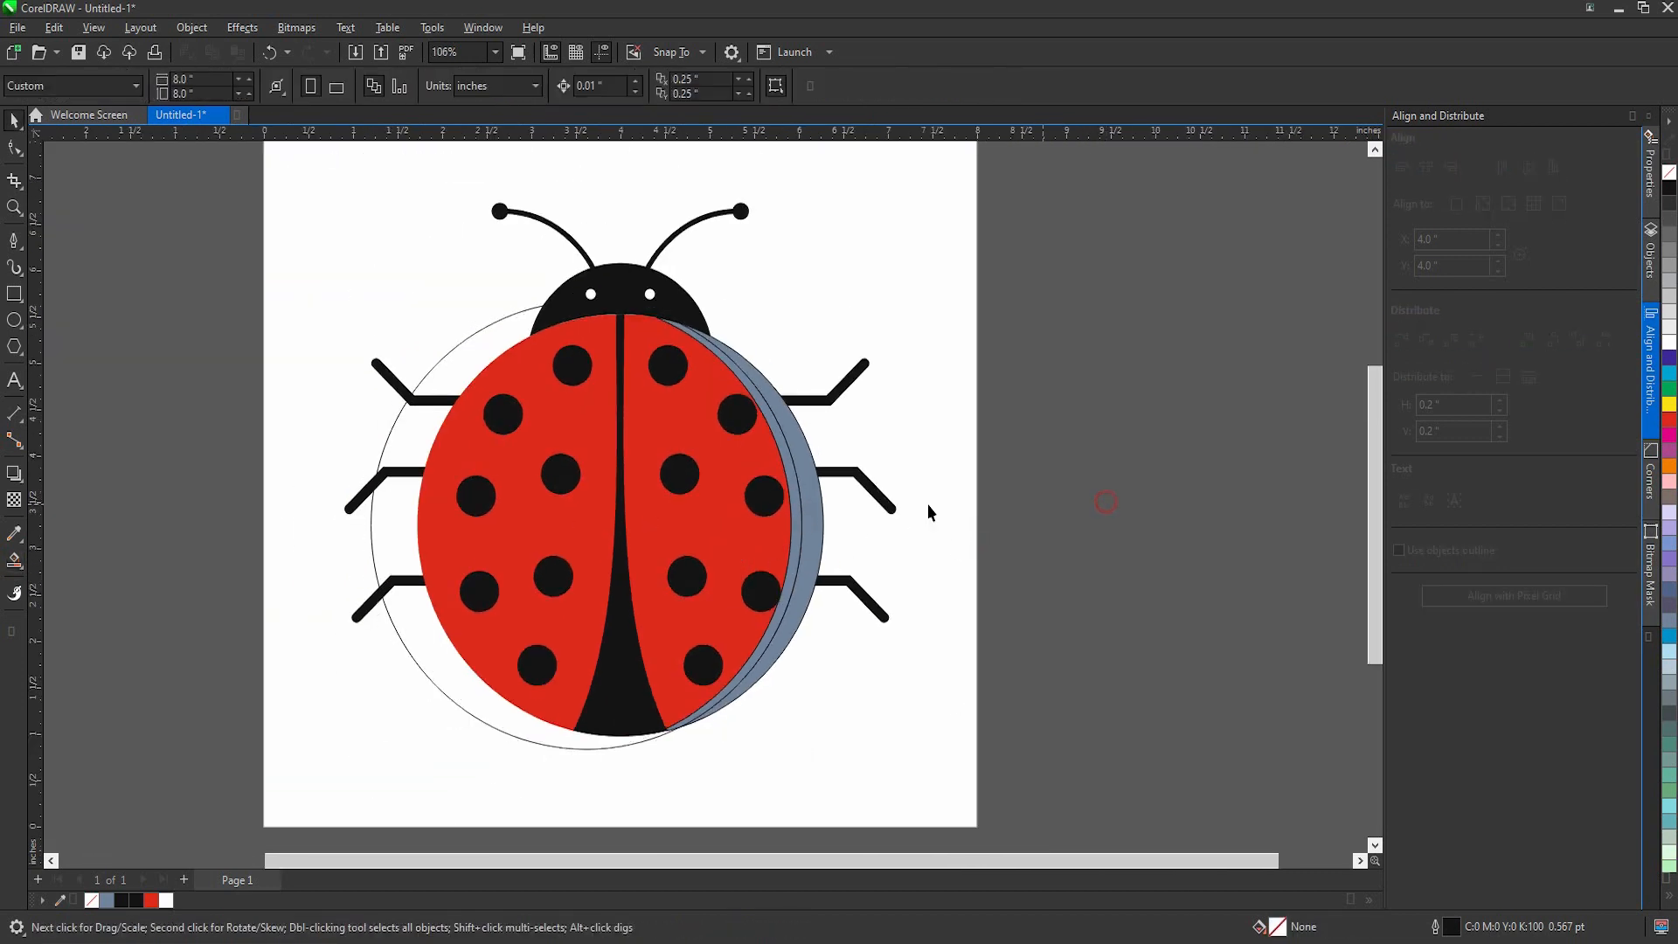
Step: Fill the outer crescent with dark red #A72421 (C6 M100 Y100 K31)
{"action": "scroll", "coordinate": [858, 497], "scroll_direction": "up", "scroll_amount": 3}
{"action": "left_click", "coordinate": [766, 542]}
{"action": "scroll", "coordinate": [909, 589], "scroll_direction": "down", "scroll_amount": 2}
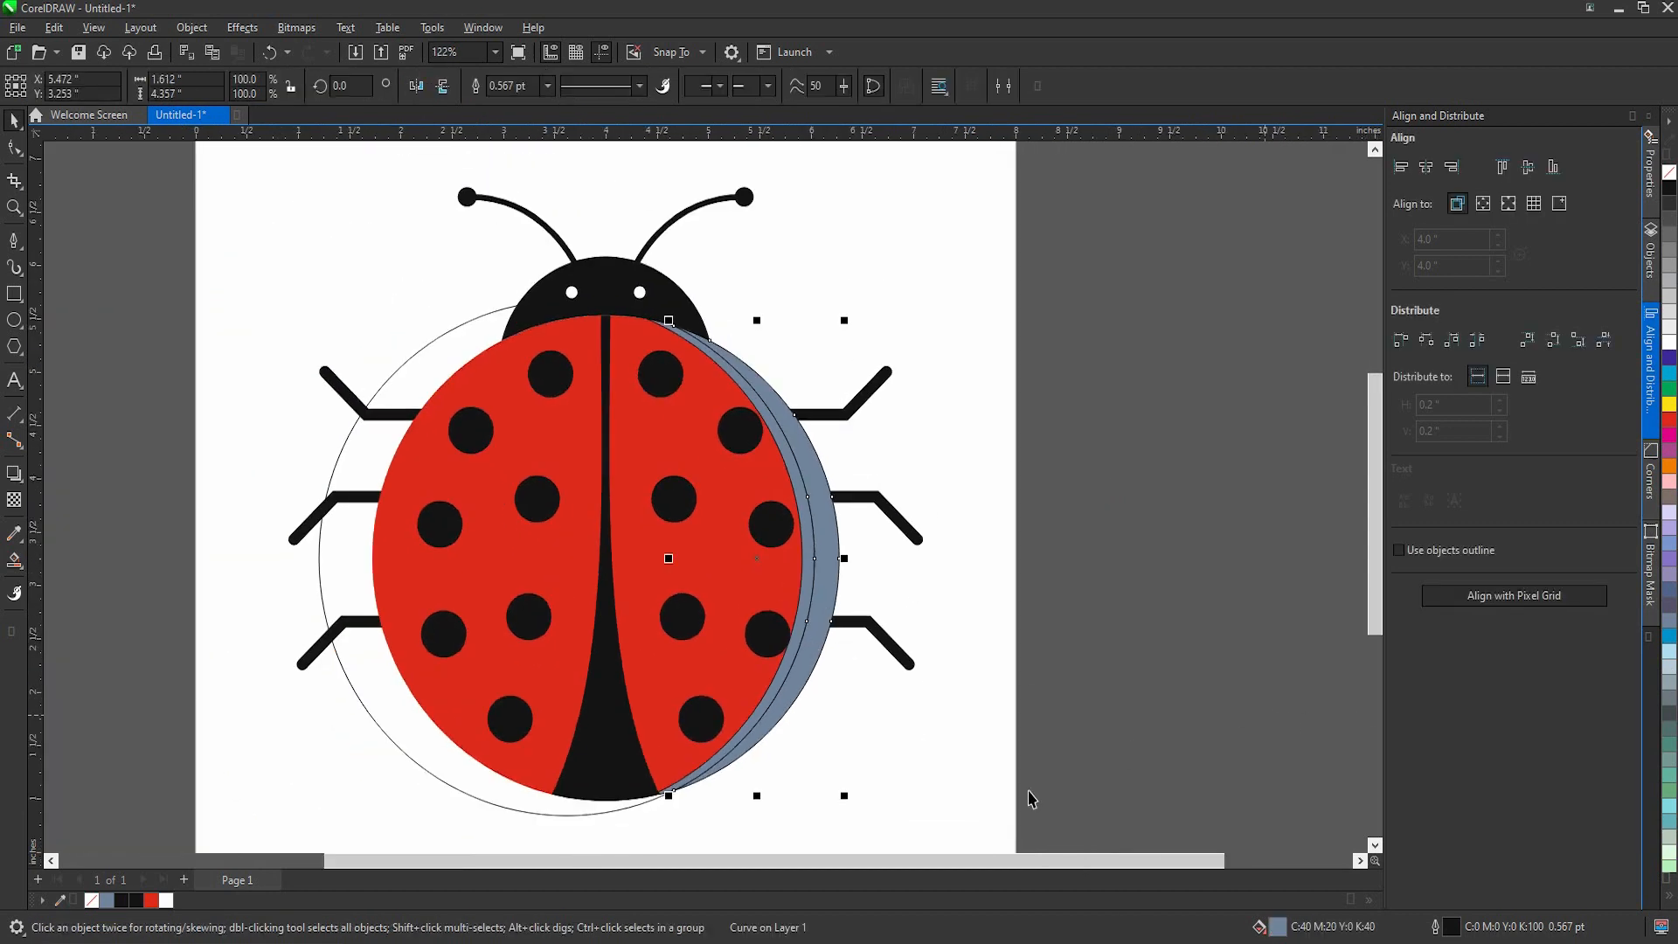
{"action": "left_click", "coordinate": [156, 901]}
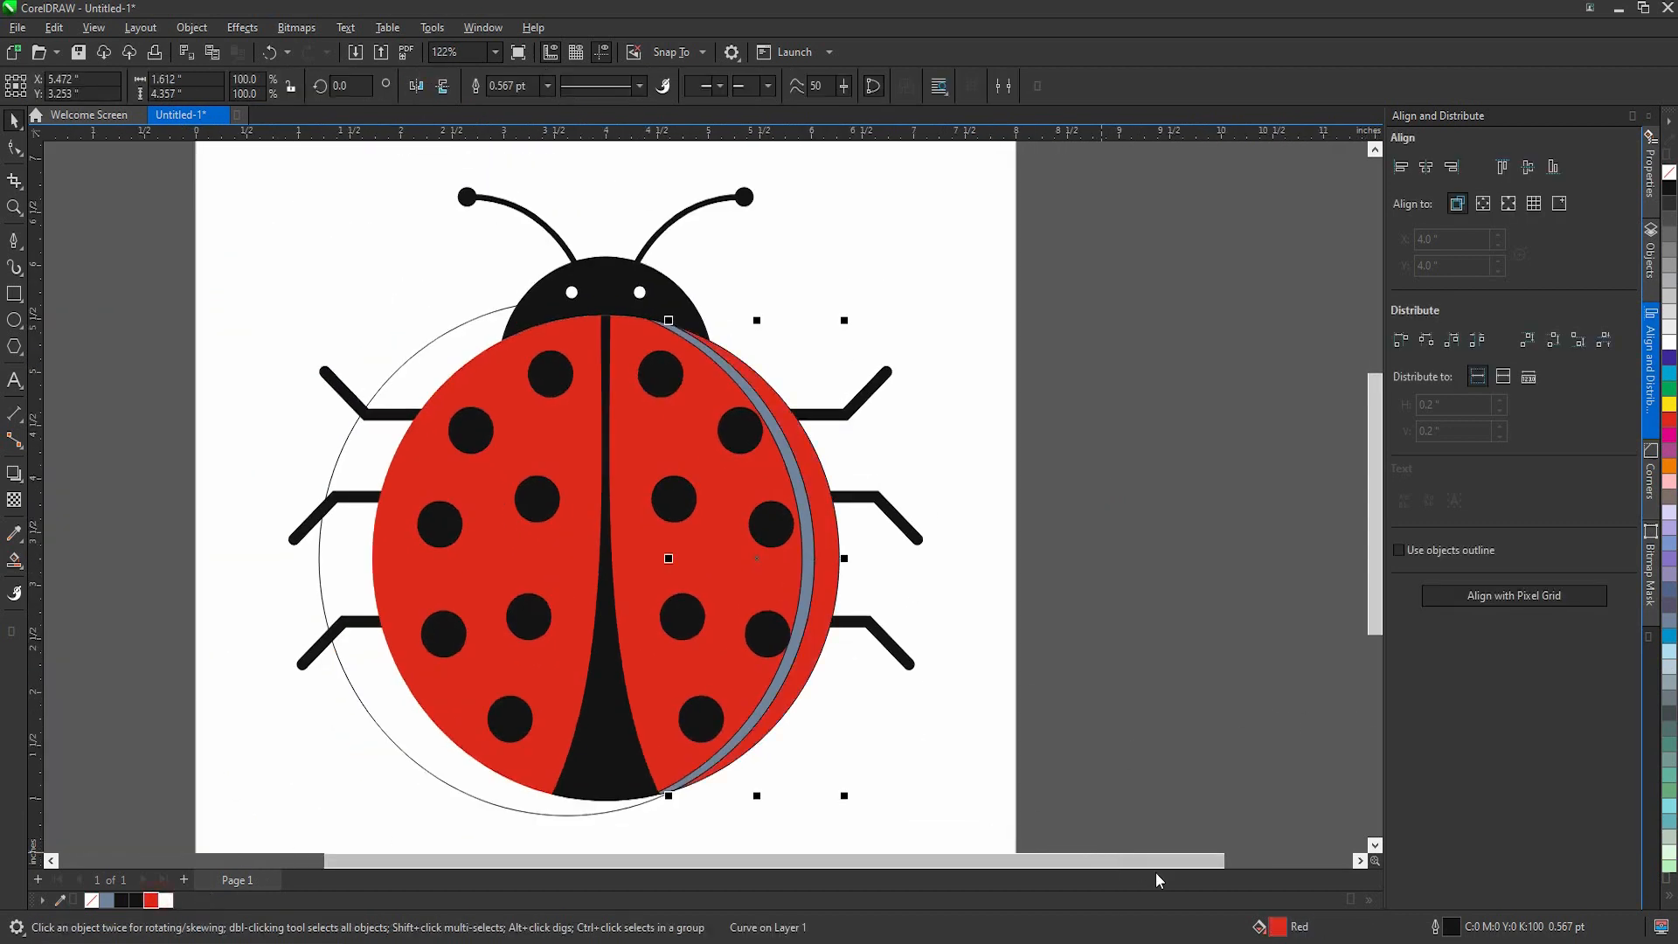
{"action": "double_click", "coordinate": [1275, 924]}
{"action": "left_click", "coordinate": [643, 315]}
{"action": "left_click_drag", "start_coordinate": [775, 218], "coordinate": [1167, 274]}
{"action": "left_click_drag", "start_coordinate": [1166, 434], "coordinate": [1178, 488]}
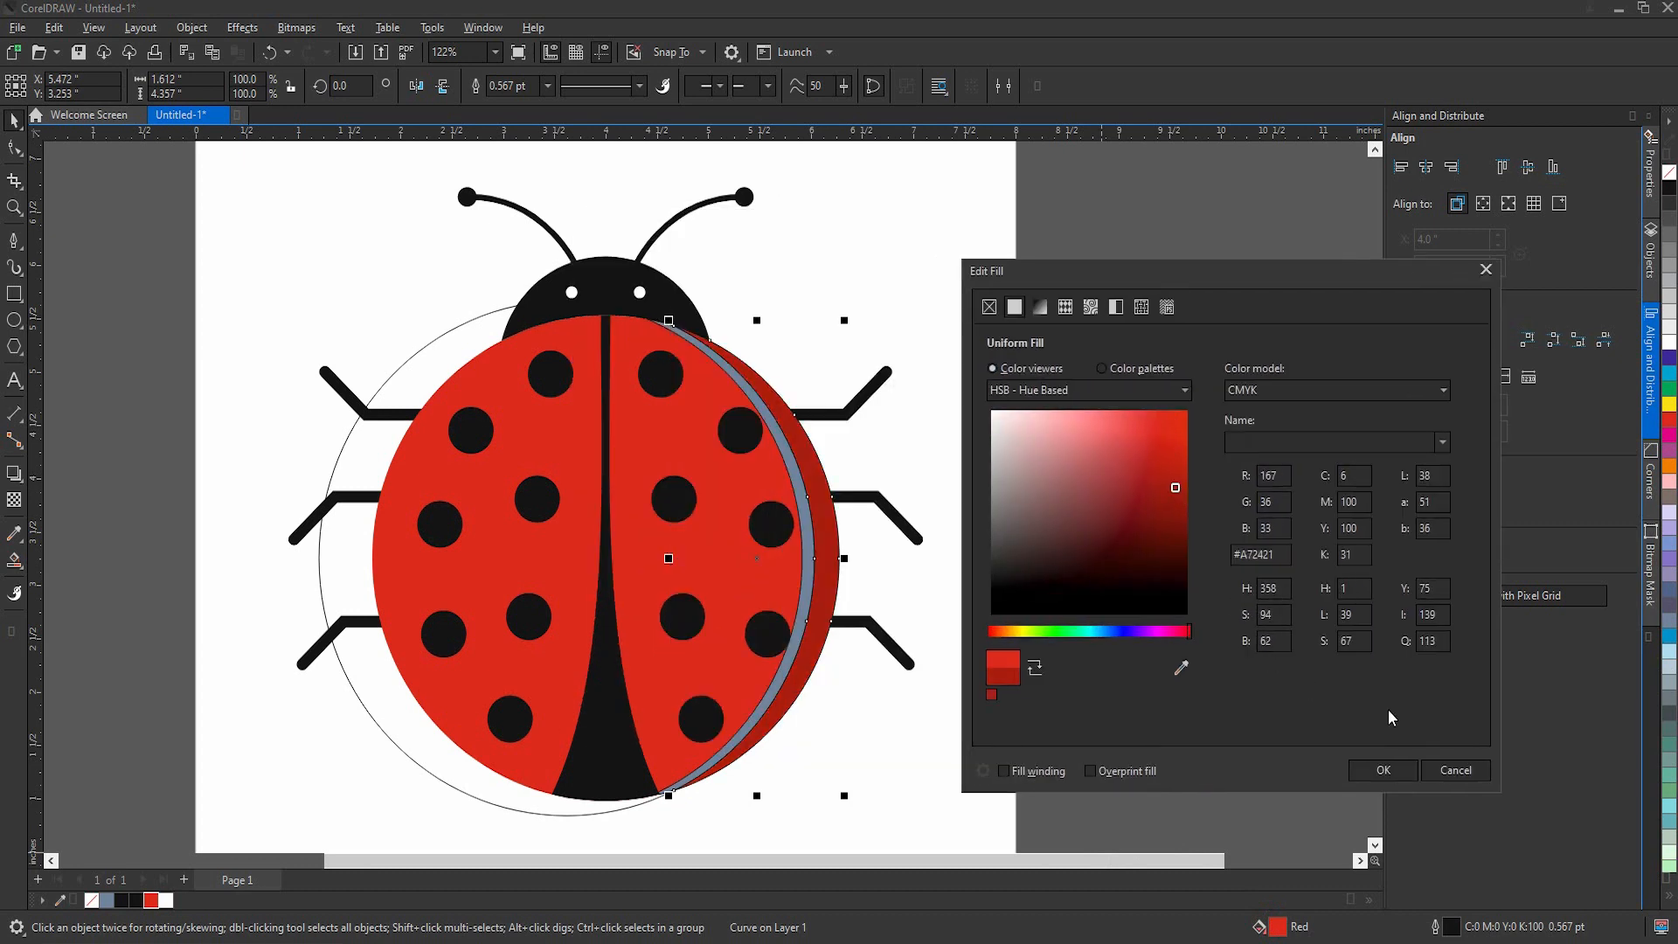
{"action": "left_click", "coordinate": [1379, 770]}
Step: Fill the thin inner crescent with medium red #C92323 (C3 M100 Y100 K13)
{"action": "left_click", "coordinate": [809, 548]}
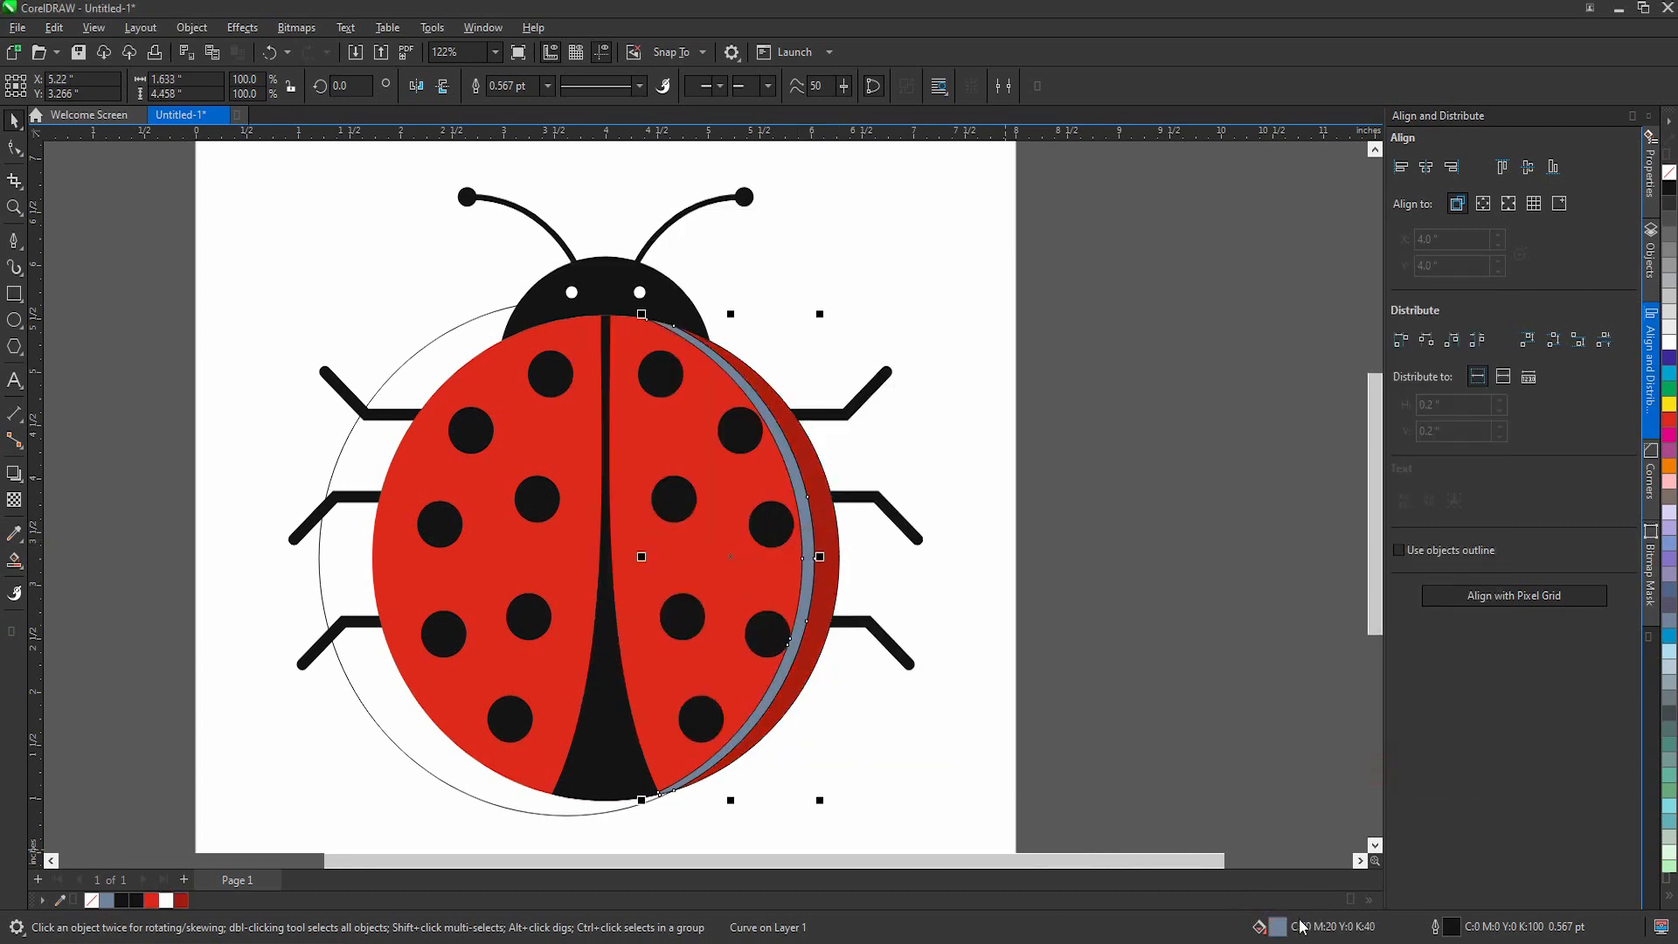
{"action": "left_click", "coordinate": [181, 900]}
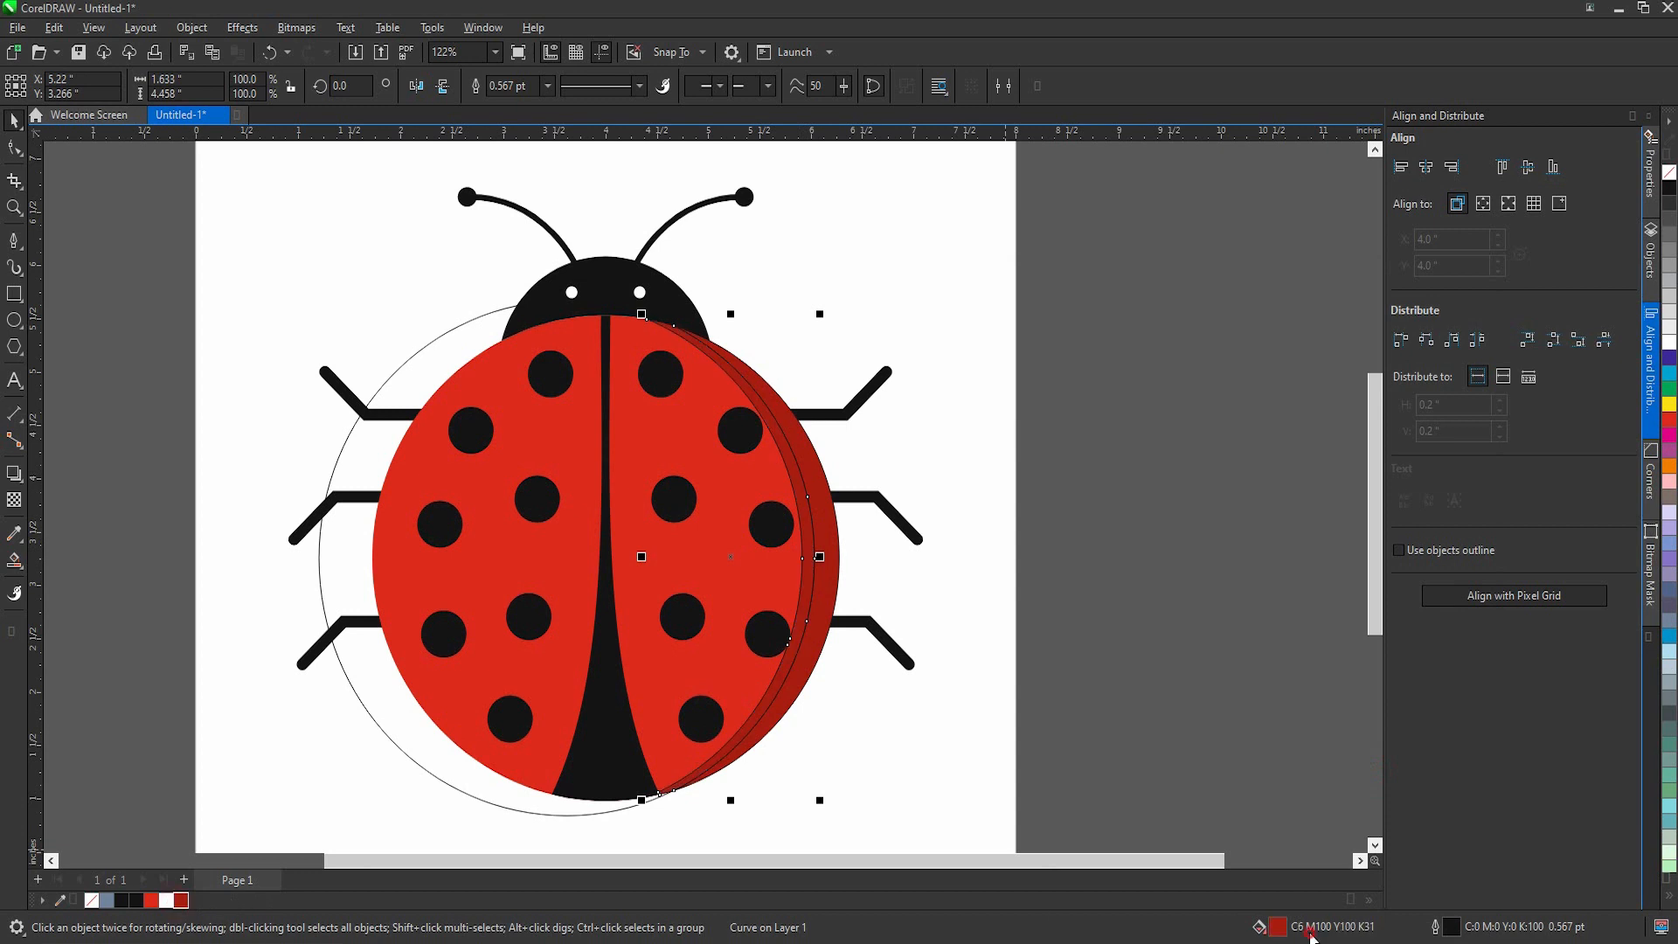
{"action": "double_click", "coordinate": [1311, 933]}
{"action": "left_click", "coordinate": [651, 312]}
{"action": "left_click_drag", "start_coordinate": [751, 215], "coordinate": [1143, 283]}
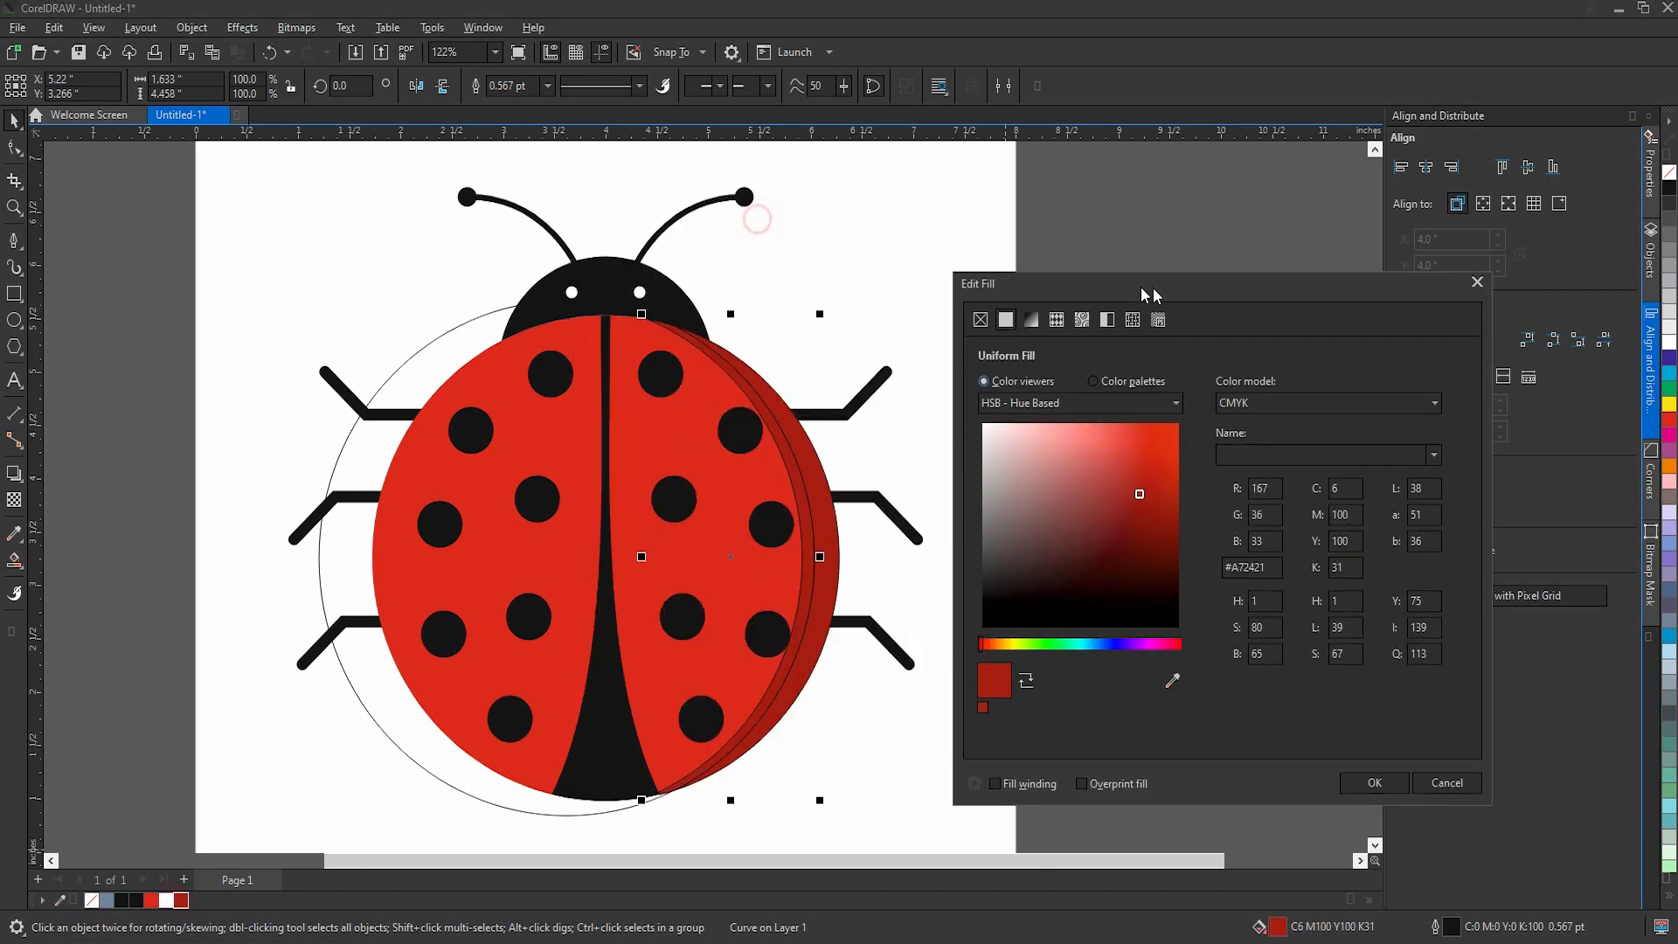
{"action": "left_click", "coordinate": [1380, 783]}
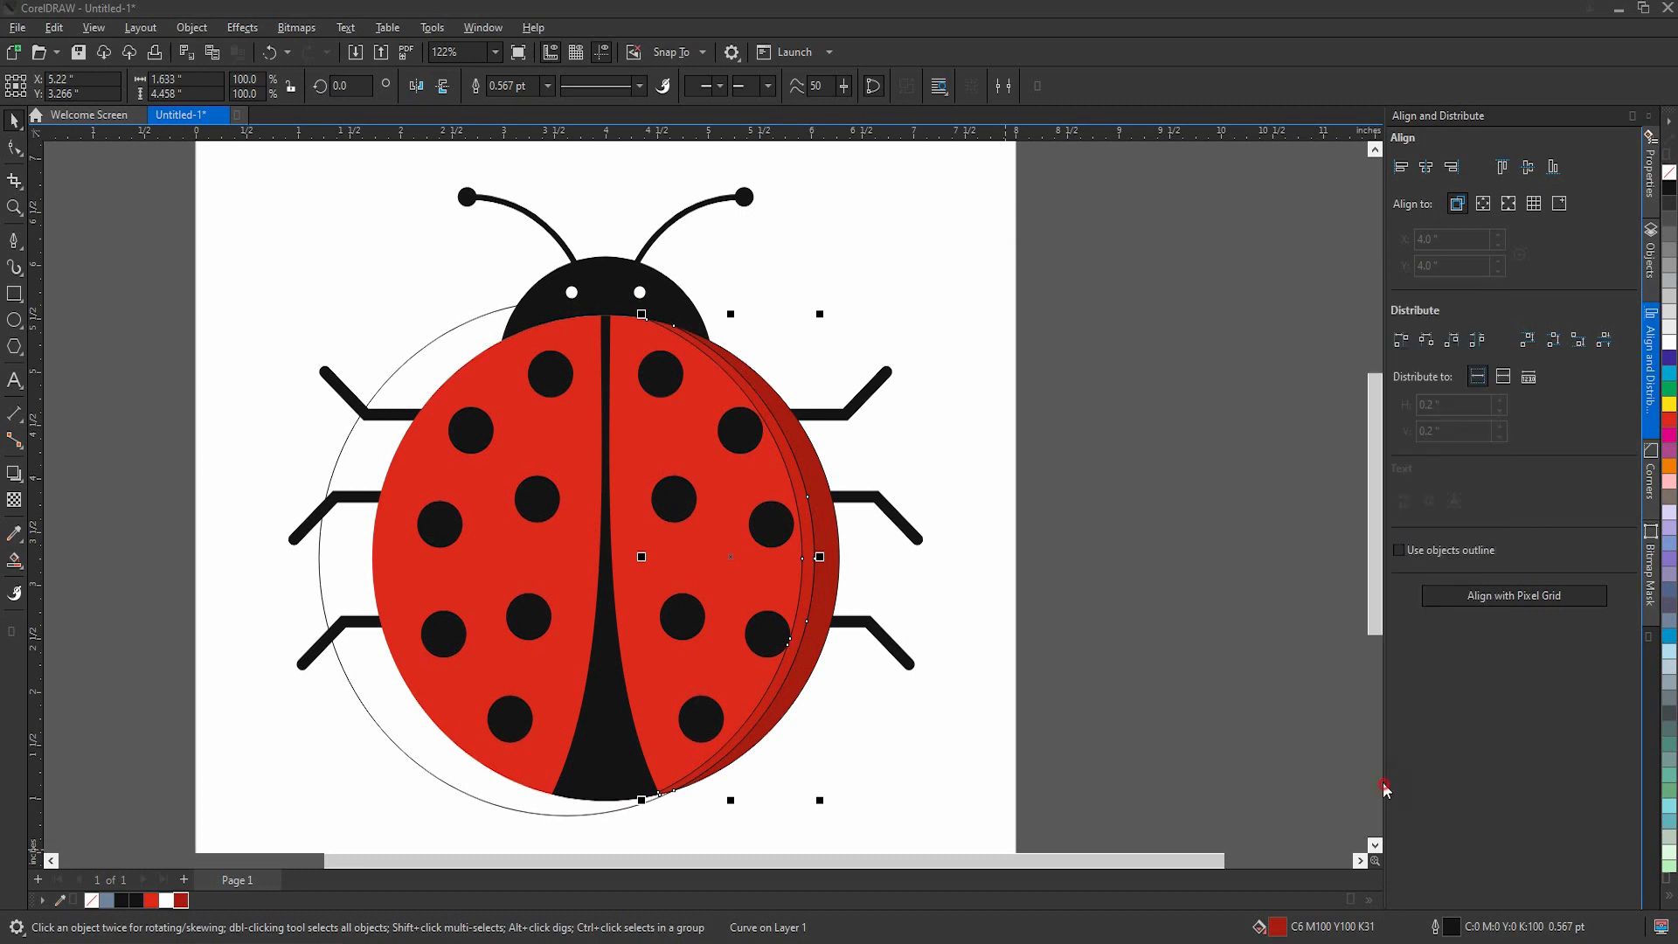
Step: Remove the outlines from both shading crescents on the right wing
{"action": "left_click", "coordinate": [808, 515], "text": "shift"}
{"action": "right_click", "coordinate": [1670, 173]}
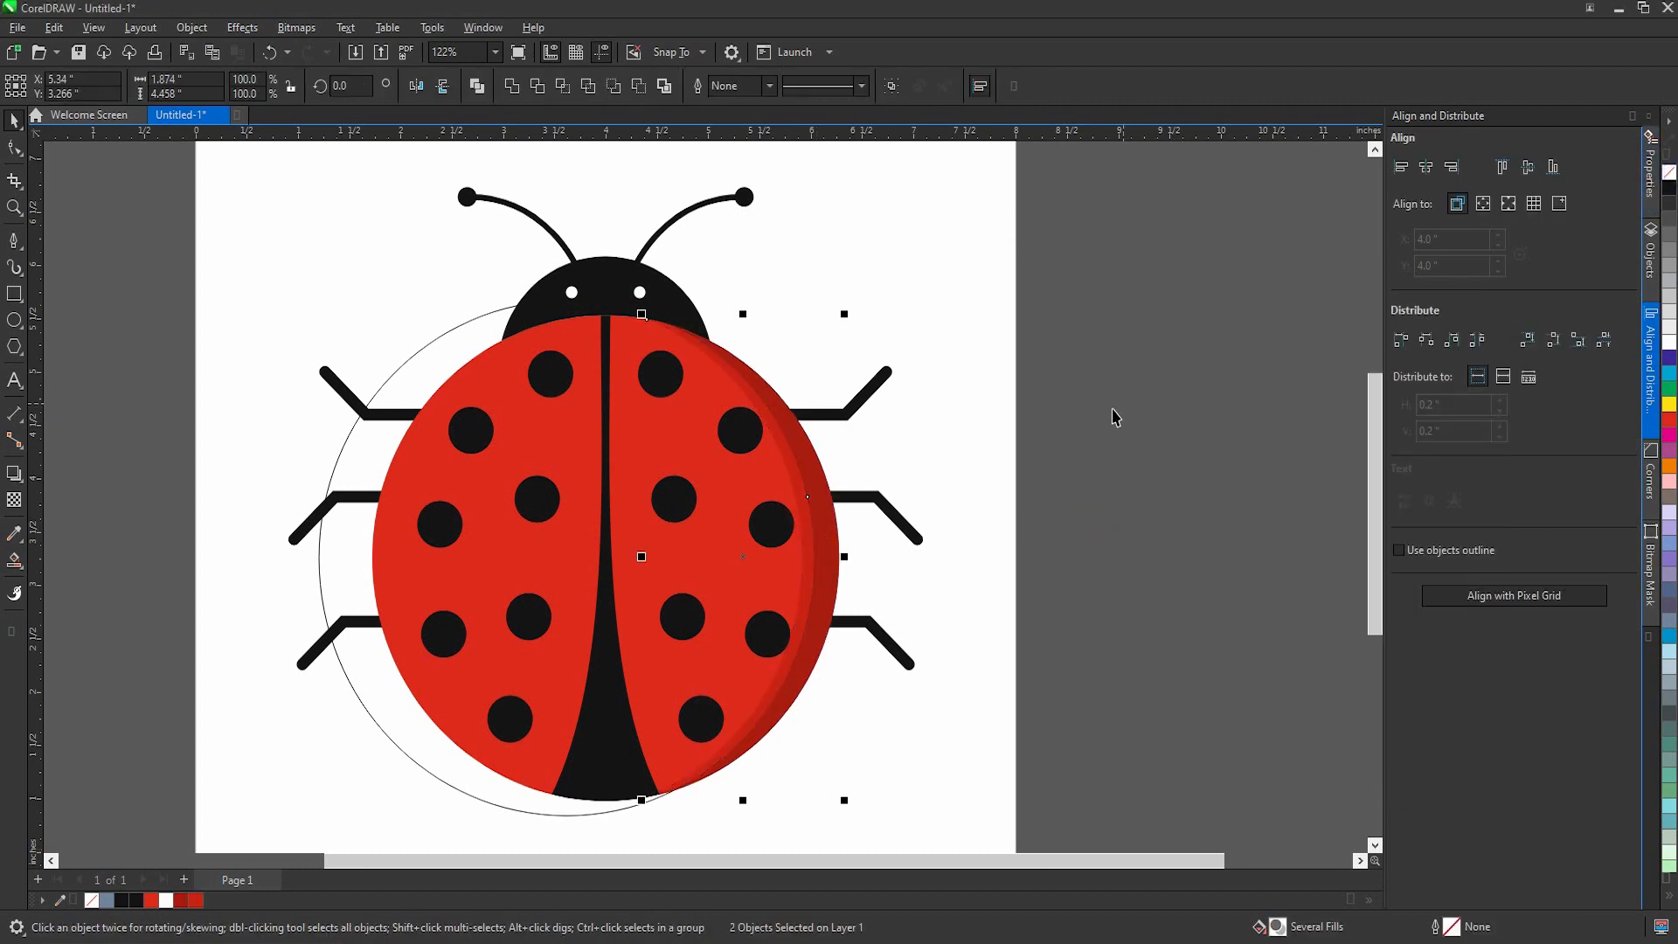
{"action": "scroll", "coordinate": [874, 603], "scroll_direction": "down", "scroll_amount": 2}
{"action": "scroll", "coordinate": [843, 605], "scroll_direction": "up", "scroll_amount": 2}
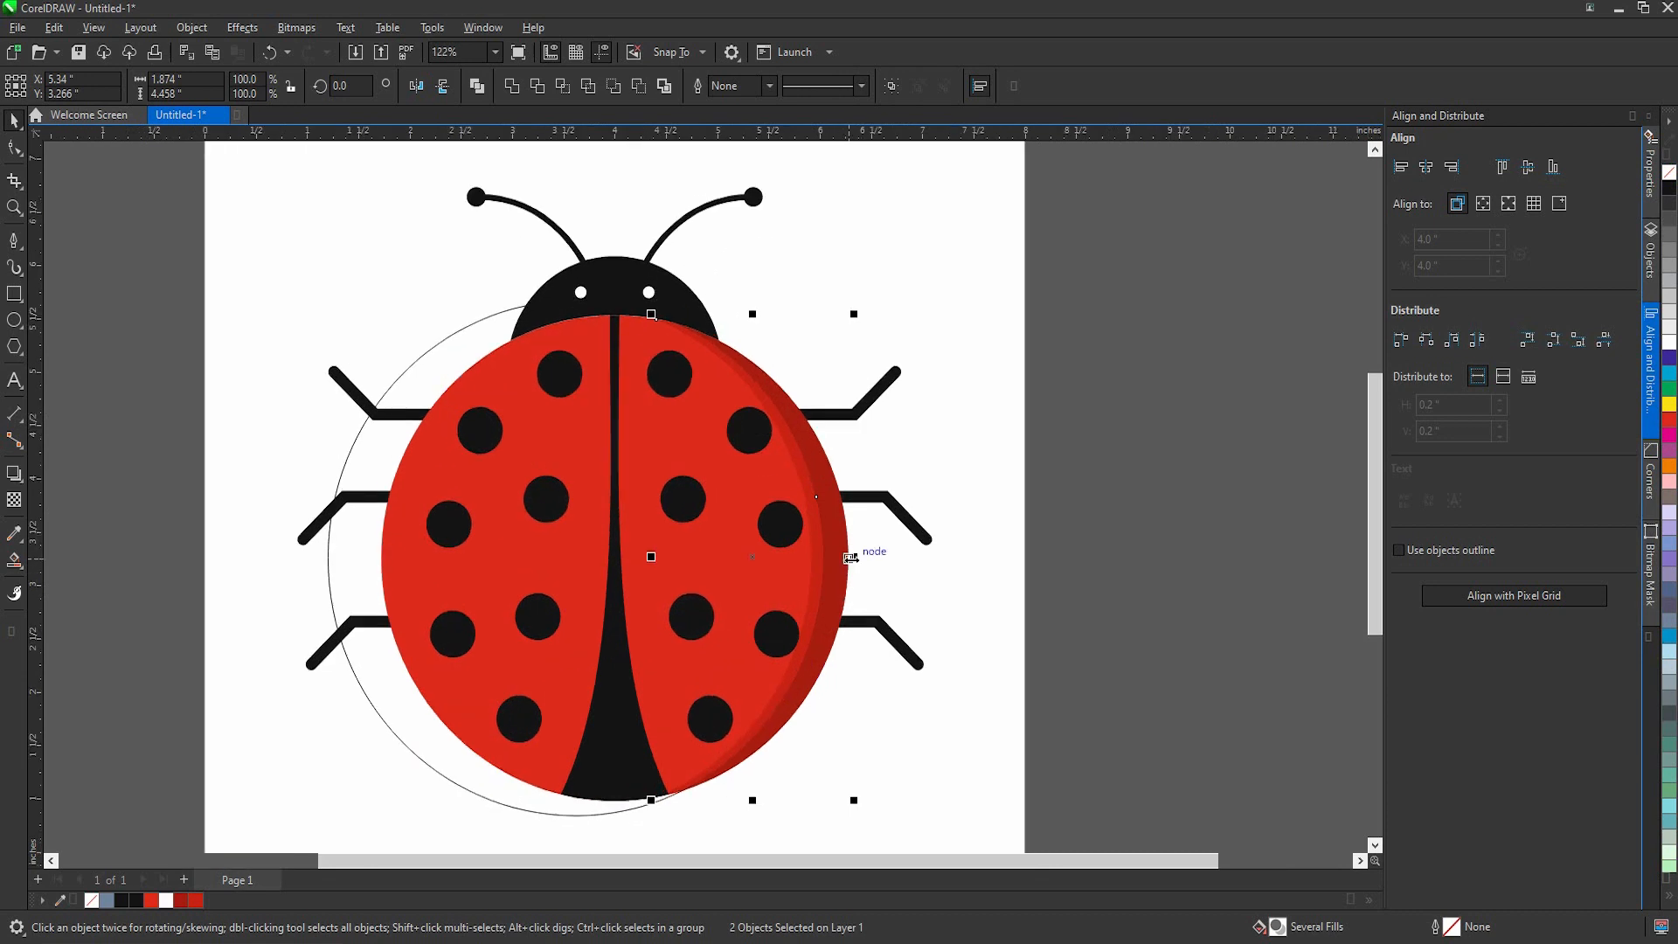
Step: Mirror a copy of both shading crescents horizontally and place it along the left edge of the body
{"action": "left_click_drag", "start_coordinate": [853, 557], "coordinate": [620, 574]}
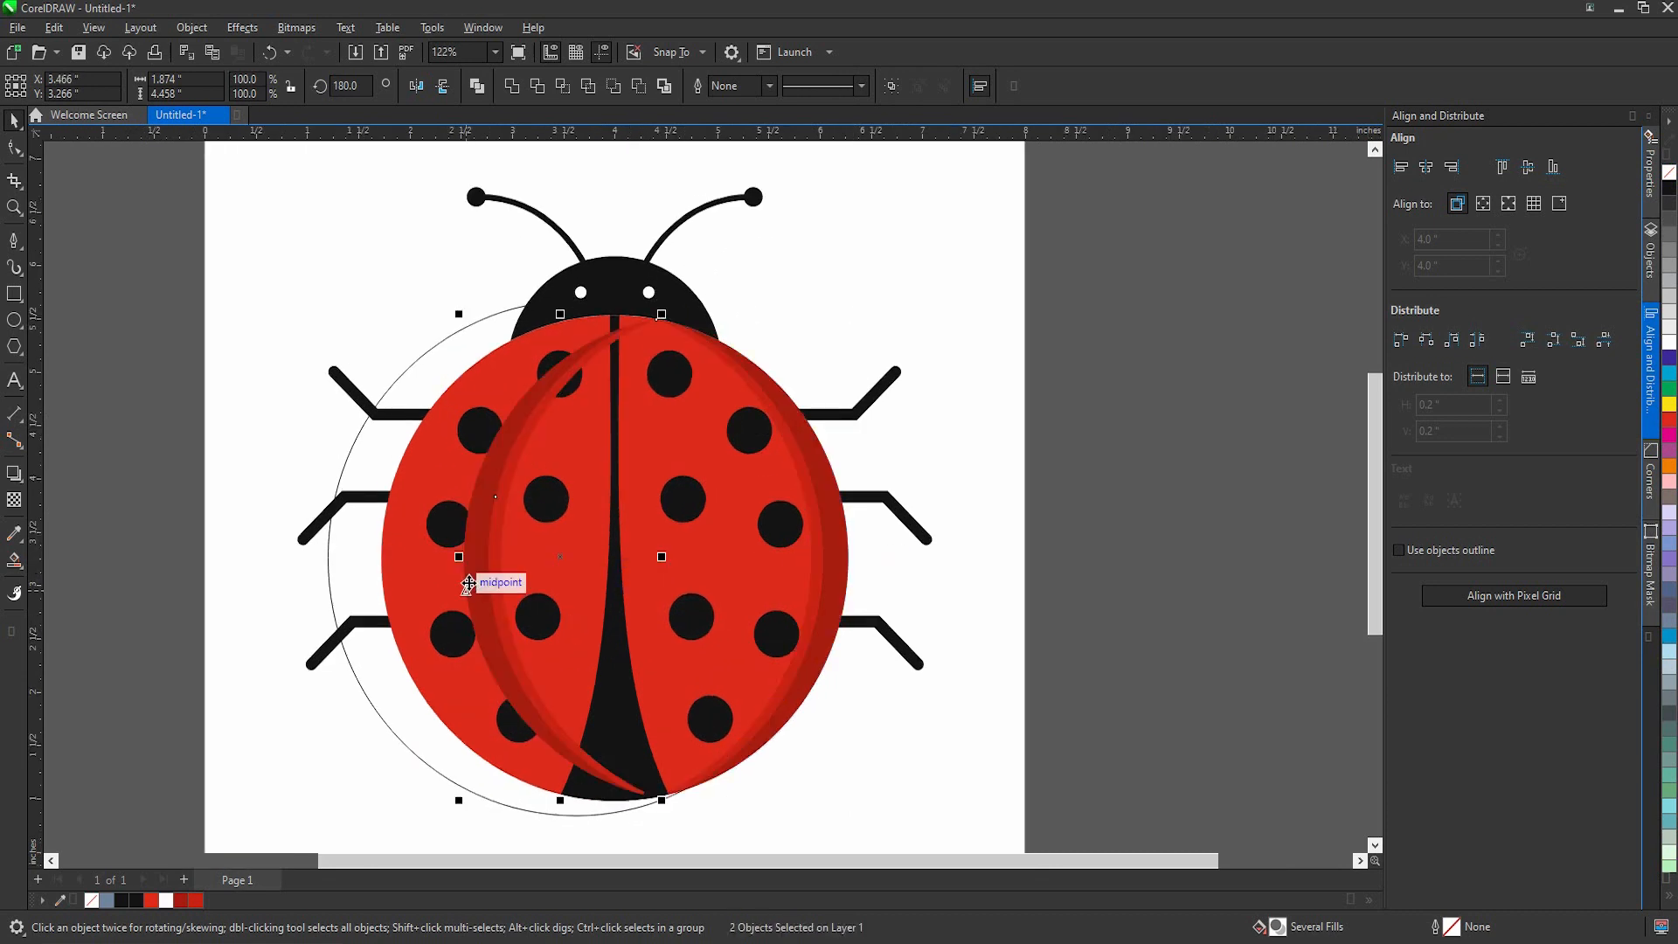
{"action": "left_click_drag", "start_coordinate": [468, 584], "coordinate": [386, 586]}
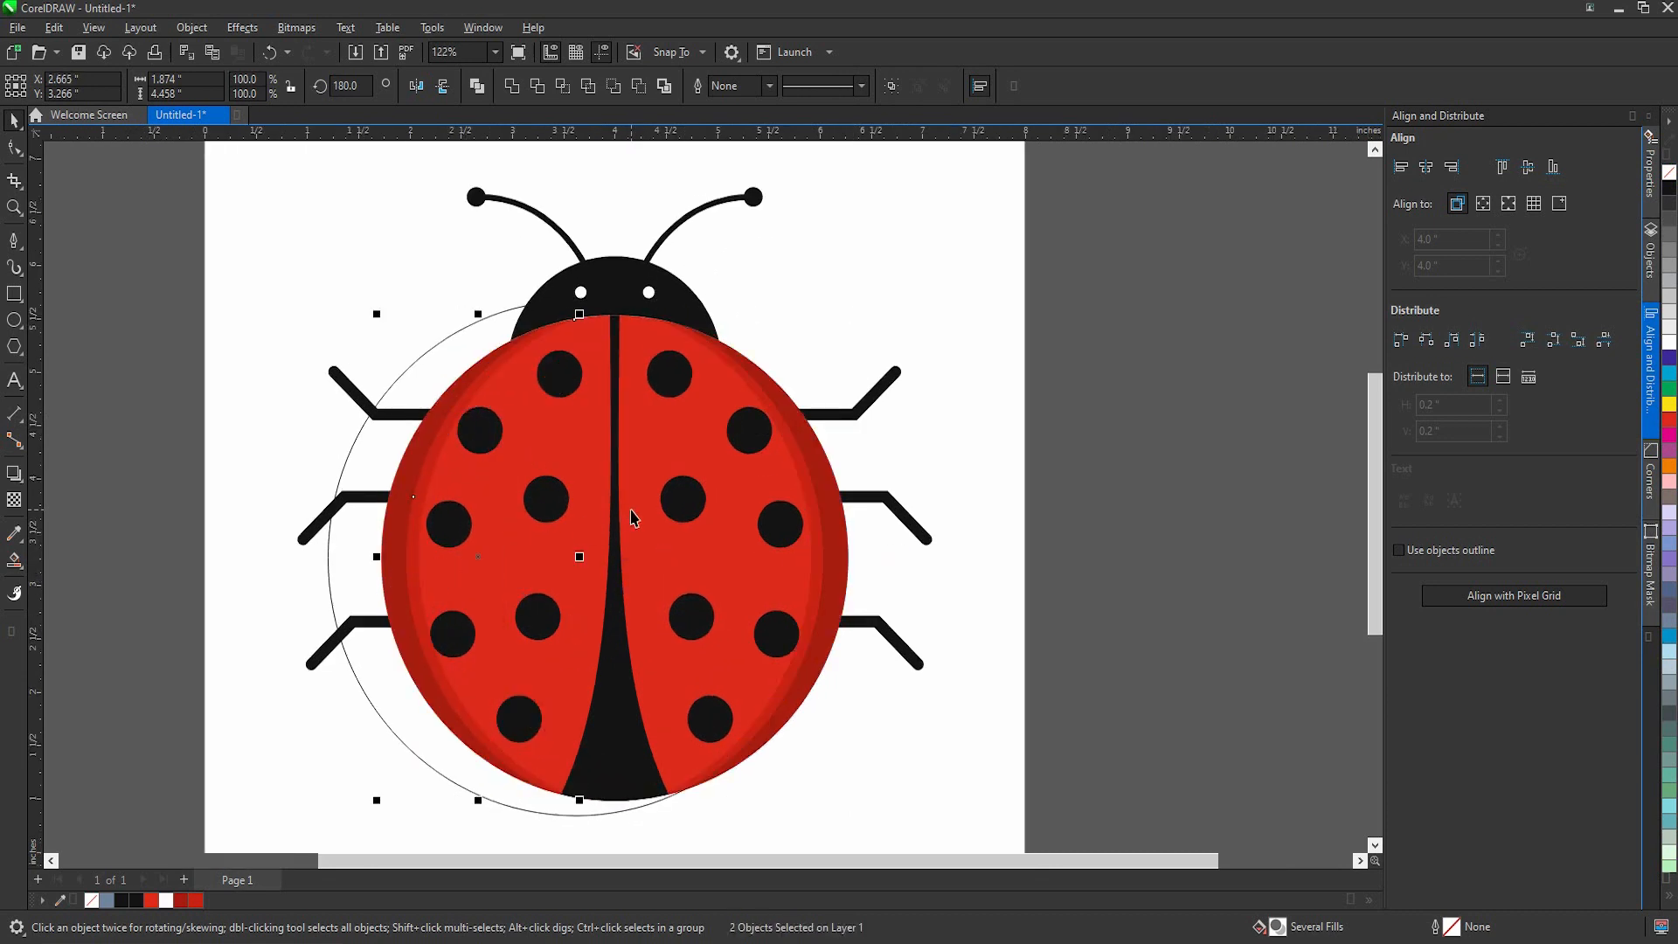
{"action": "scroll", "coordinate": [634, 518], "scroll_direction": "down", "scroll_amount": 2}
{"action": "left_click", "coordinate": [1034, 611]}
Step: Delete the remaining construction circle around the body
{"action": "scroll", "coordinate": [663, 554], "scroll_direction": "up", "scroll_amount": 2}
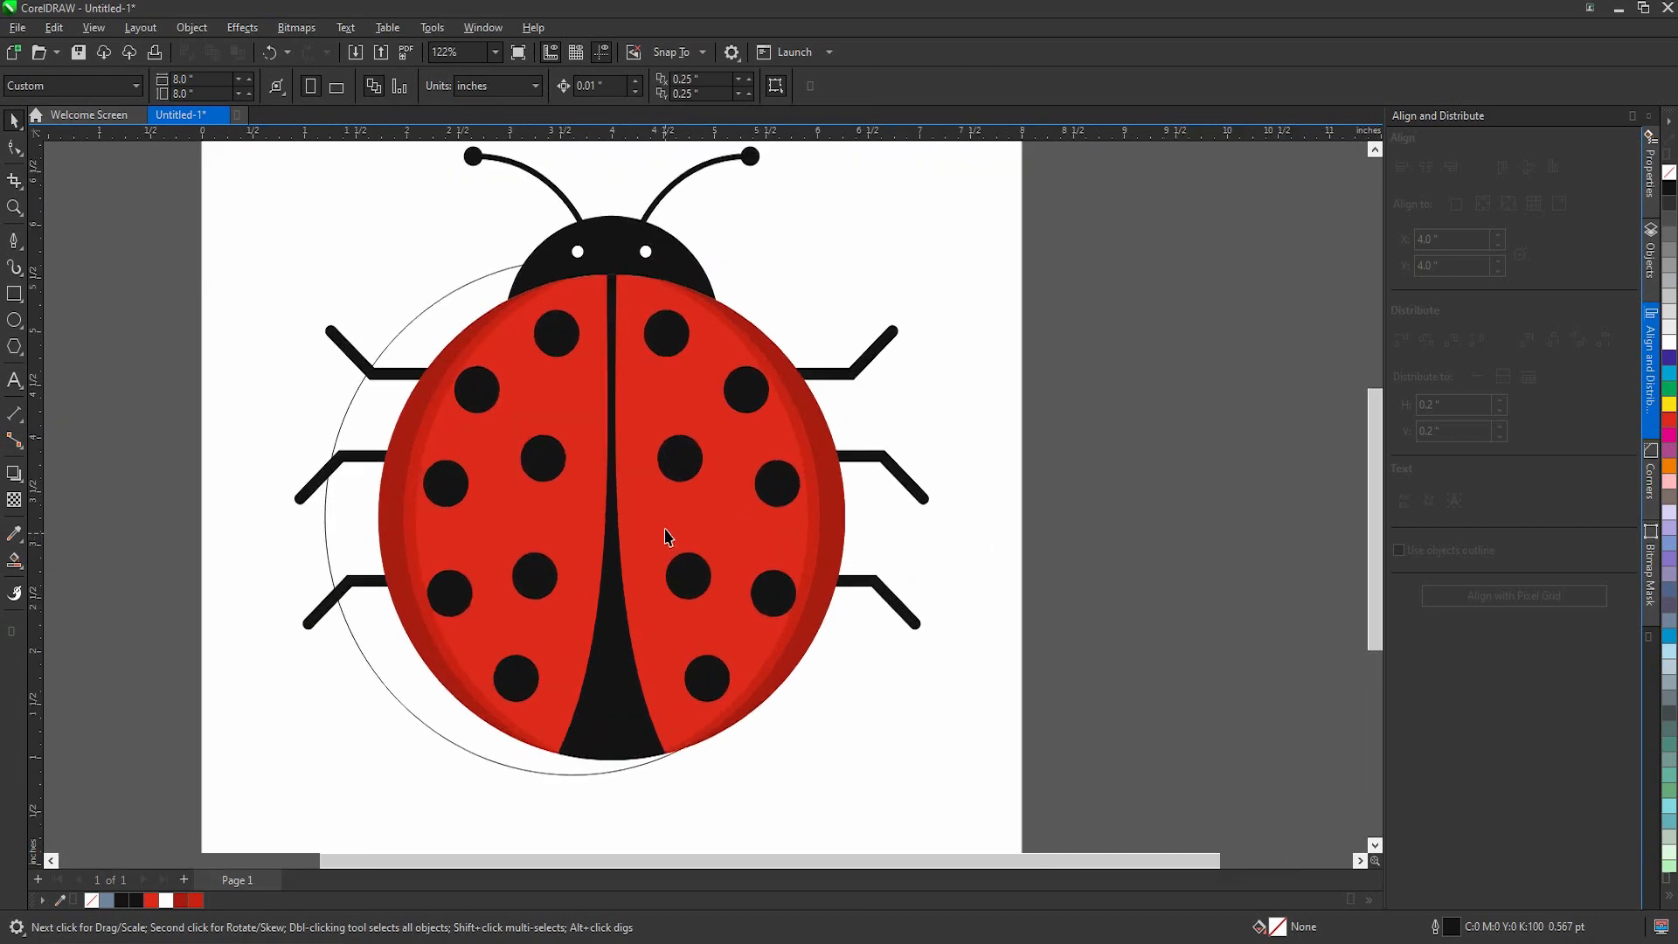
{"action": "left_click", "coordinate": [646, 492]}
{"action": "scroll", "coordinate": [660, 584], "scroll_direction": "down", "scroll_amount": 1}
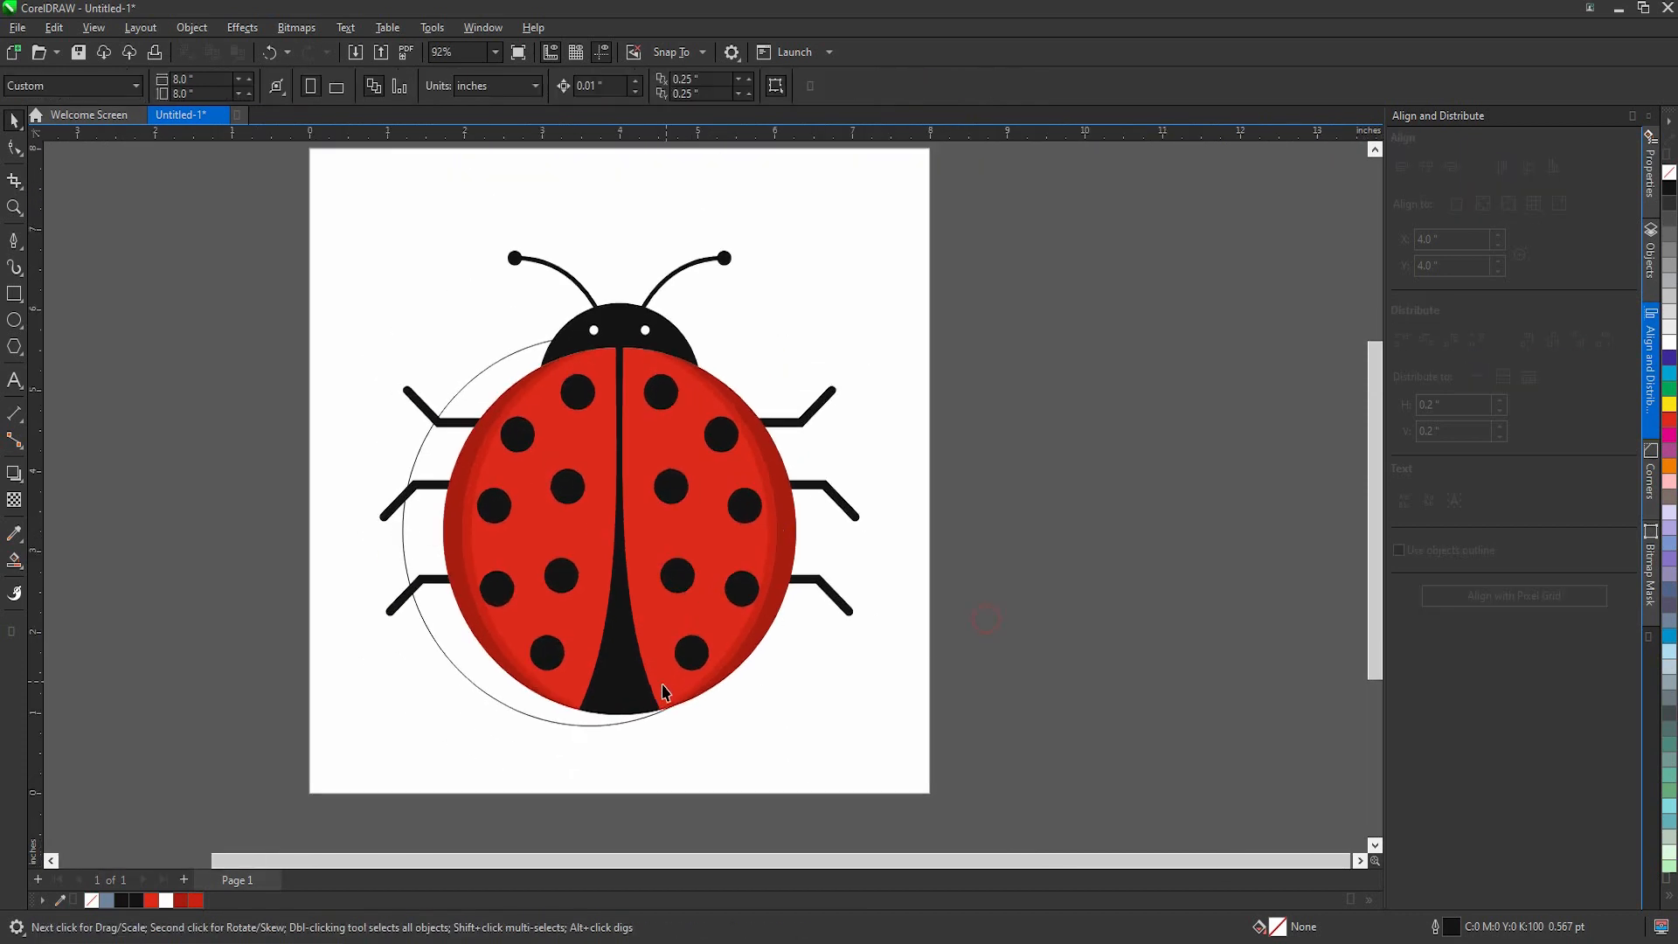
{"action": "left_click", "coordinate": [699, 768]}
{"action": "left_click", "coordinate": [551, 720]}
{"action": "left_click", "coordinate": [715, 761]}
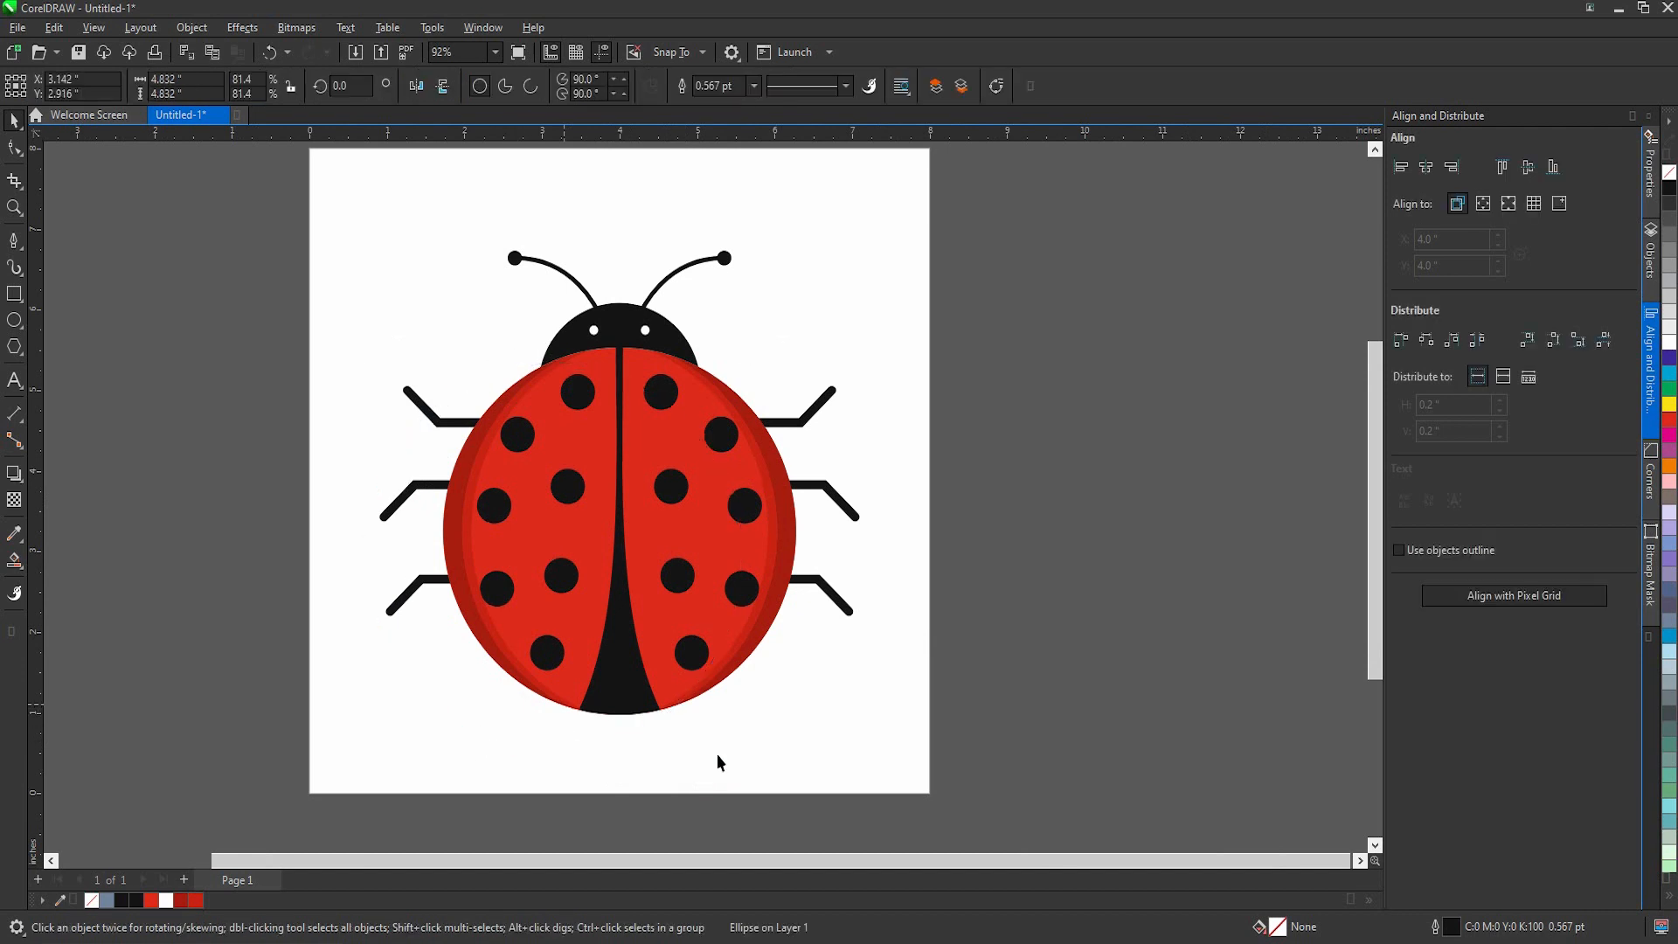
Step: Make a copy of the central divider widened to about 1.87 in and fill it with C3 M100 Y100 K13
{"action": "left_click", "coordinate": [601, 687]}
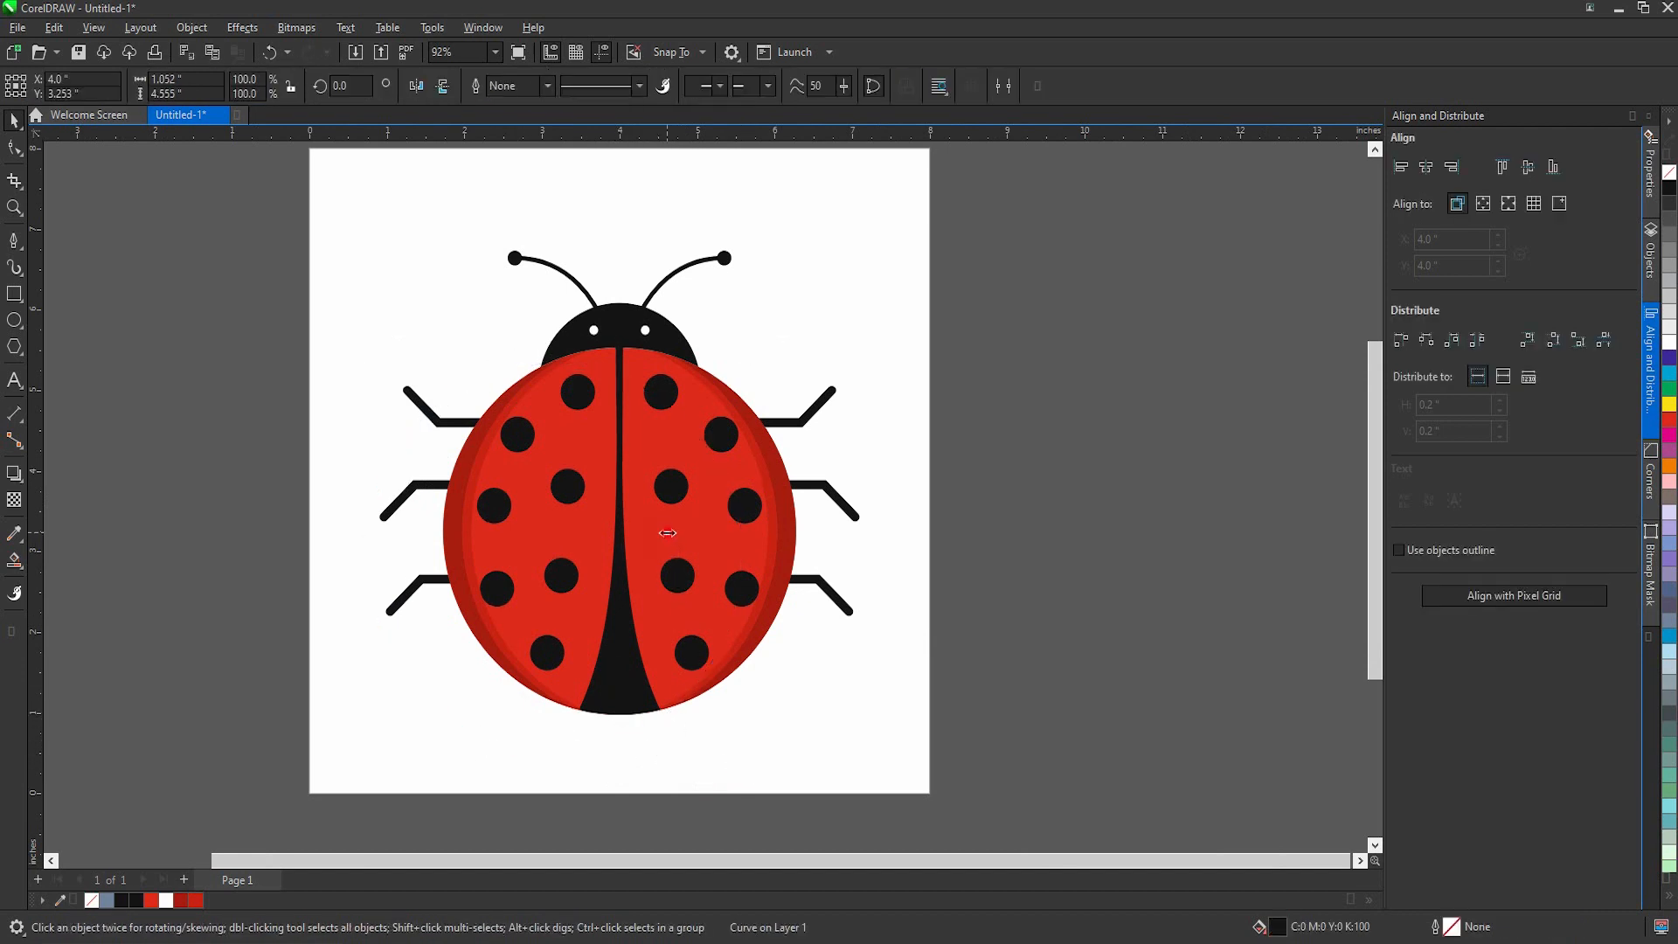
{"action": "left_click_drag", "start_coordinate": [667, 532], "coordinate": [697, 531]}
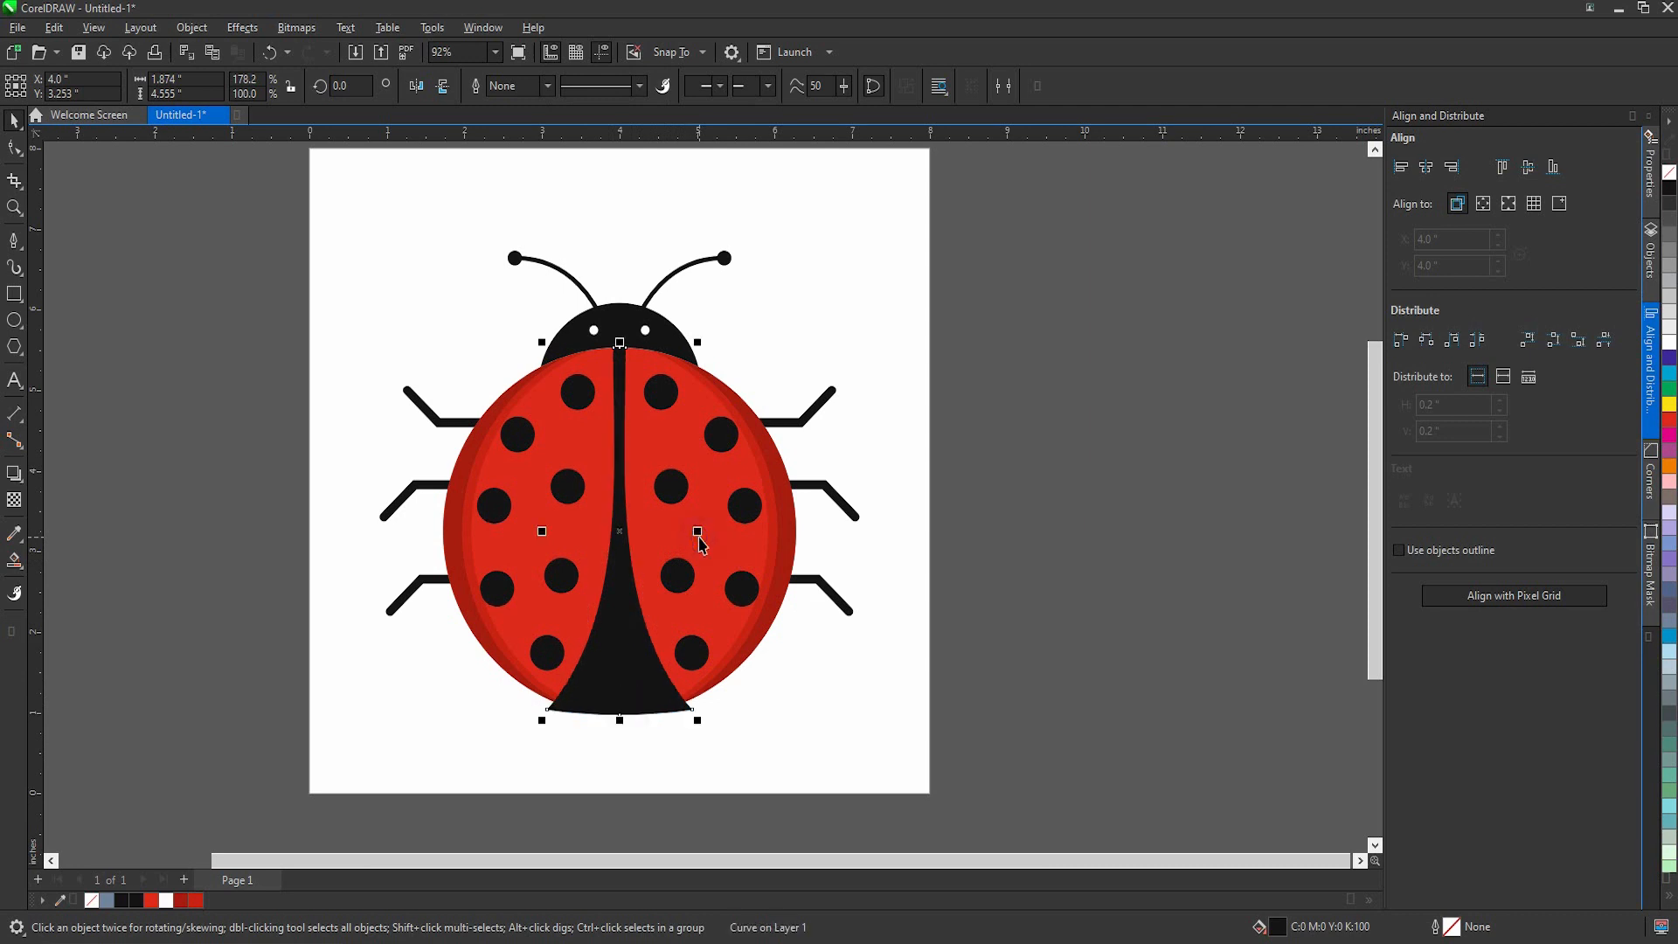
{"action": "left_click", "coordinate": [196, 901]}
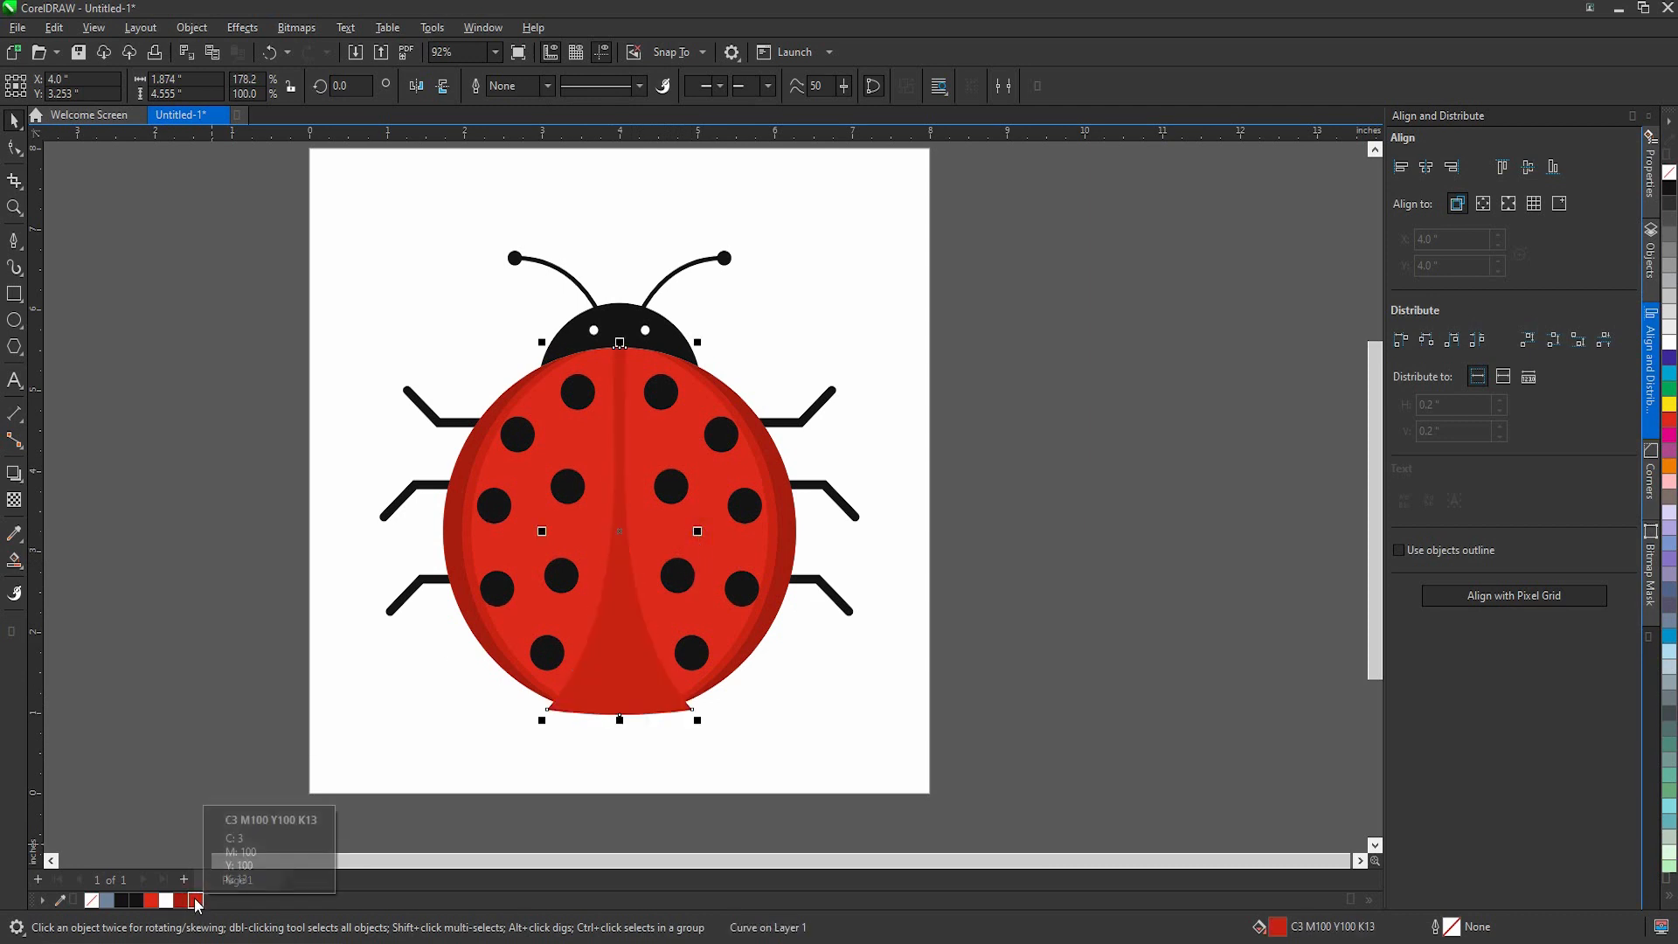
Step: PowerClip the widened red divider shape inside the red body
{"action": "right_click", "coordinate": [626, 679]}
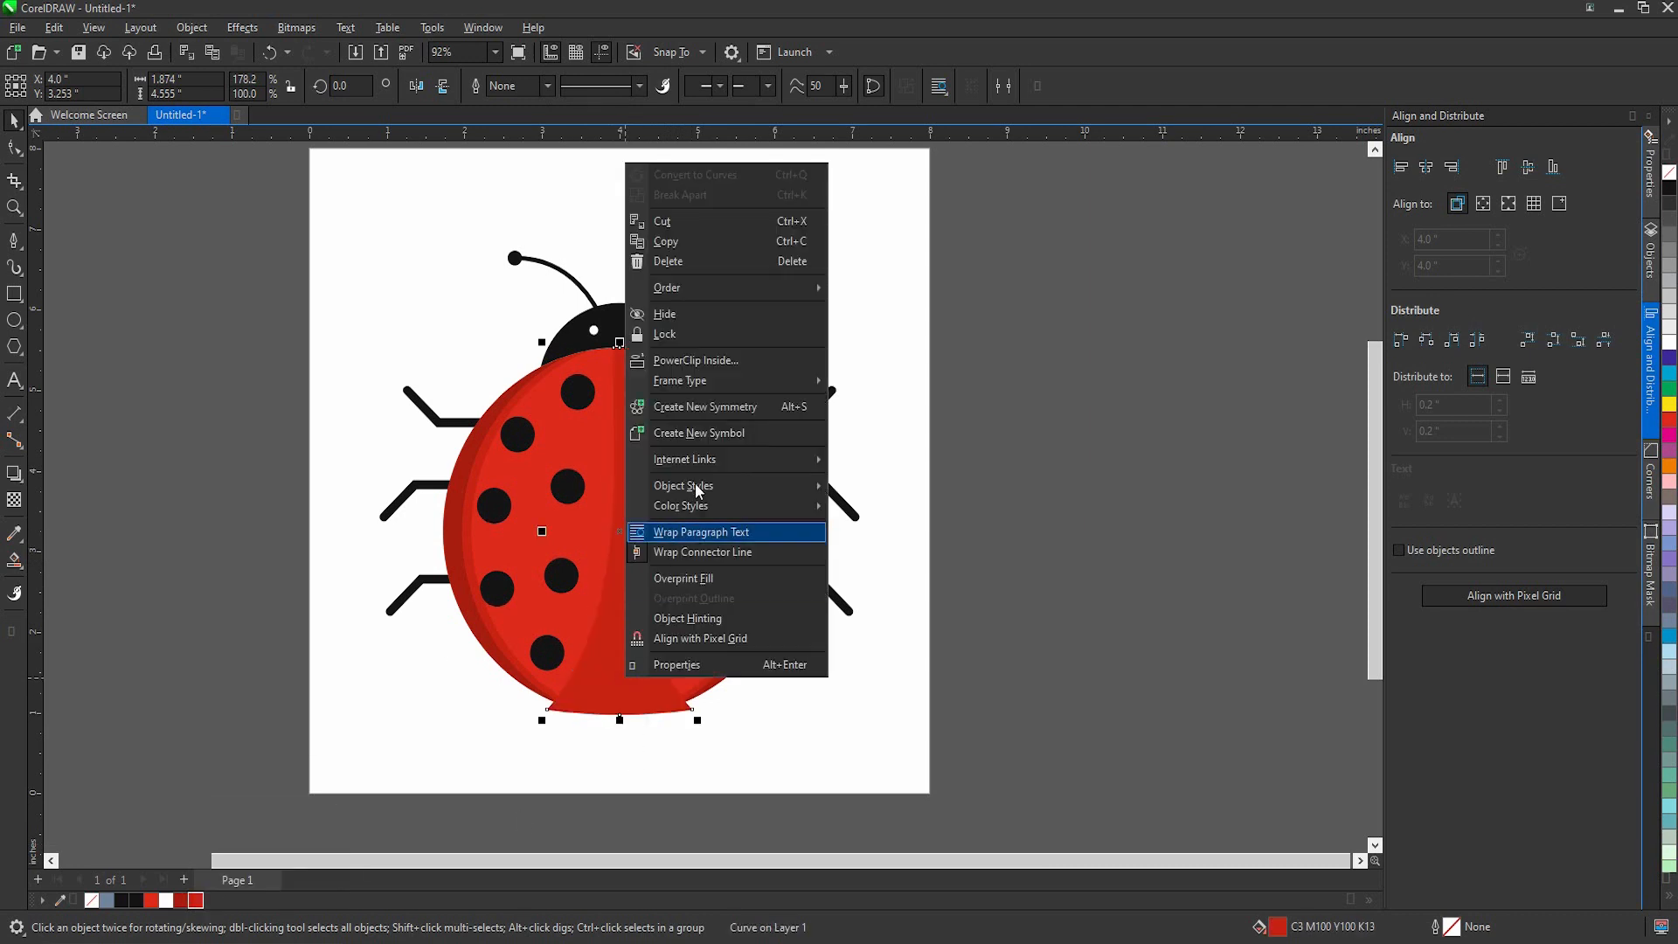
{"action": "left_click", "coordinate": [721, 360]}
{"action": "left_click", "coordinate": [661, 631]}
{"action": "left_click", "coordinate": [861, 765]}
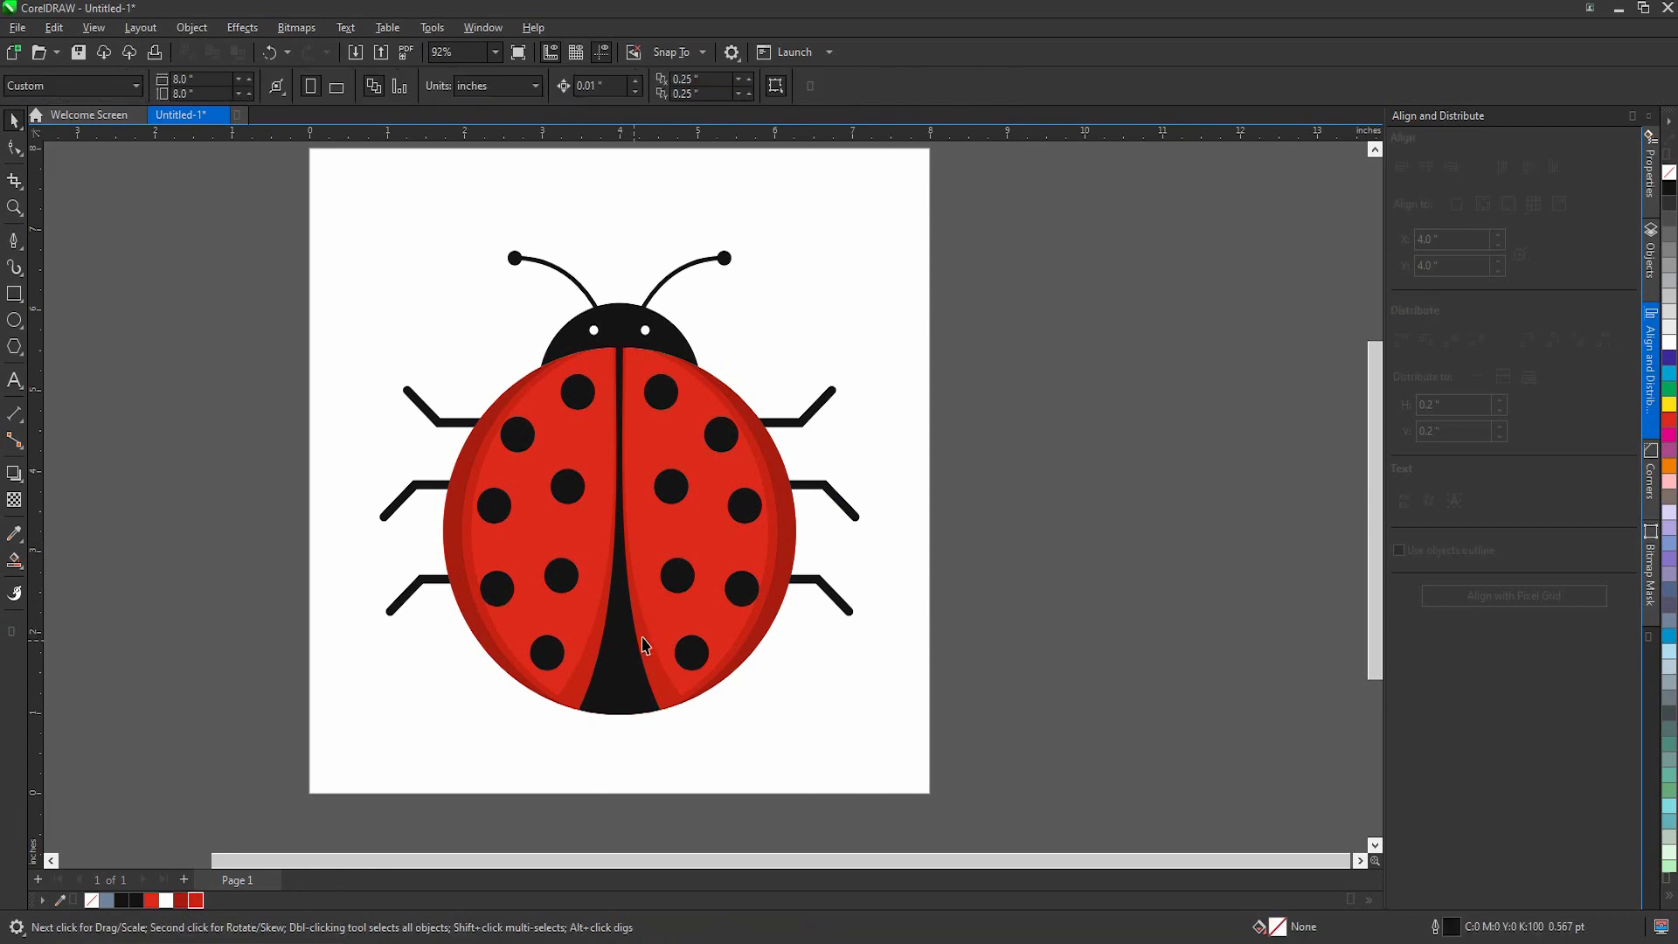